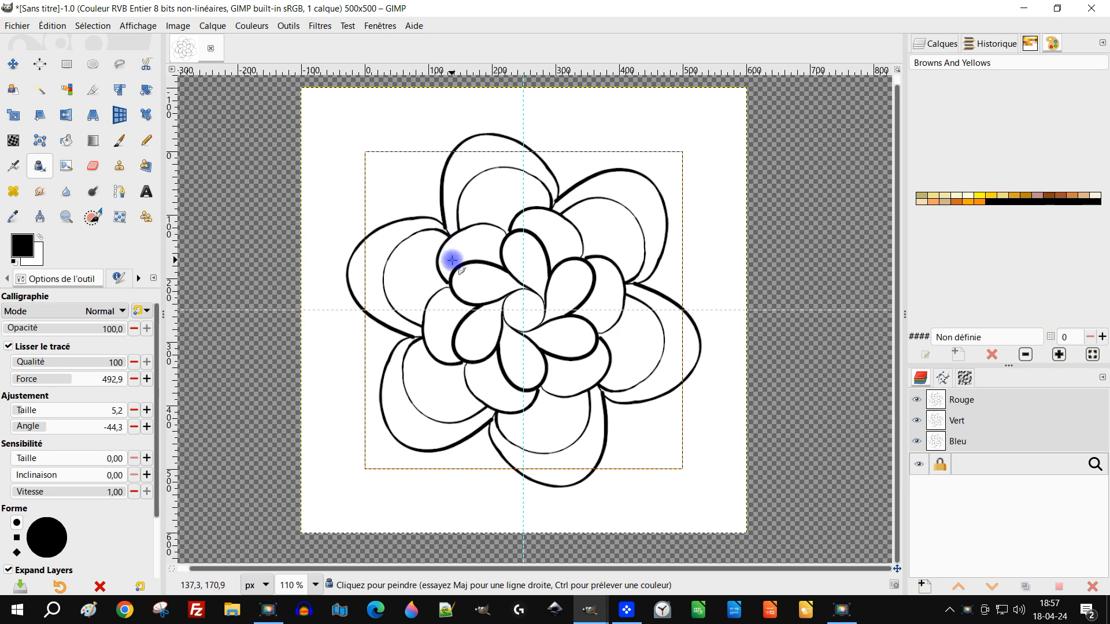
Step: Draw three more rings of overlapping black petals around the flower, extending beyond the canvas, with the Ink tool
mouse_move(670, 186)
left_mouse_down()
mouse_move(704, 201)
mouse_move(728, 265)
mouse_move(706, 317)
mouse_move(666, 342)
left_mouse_up()
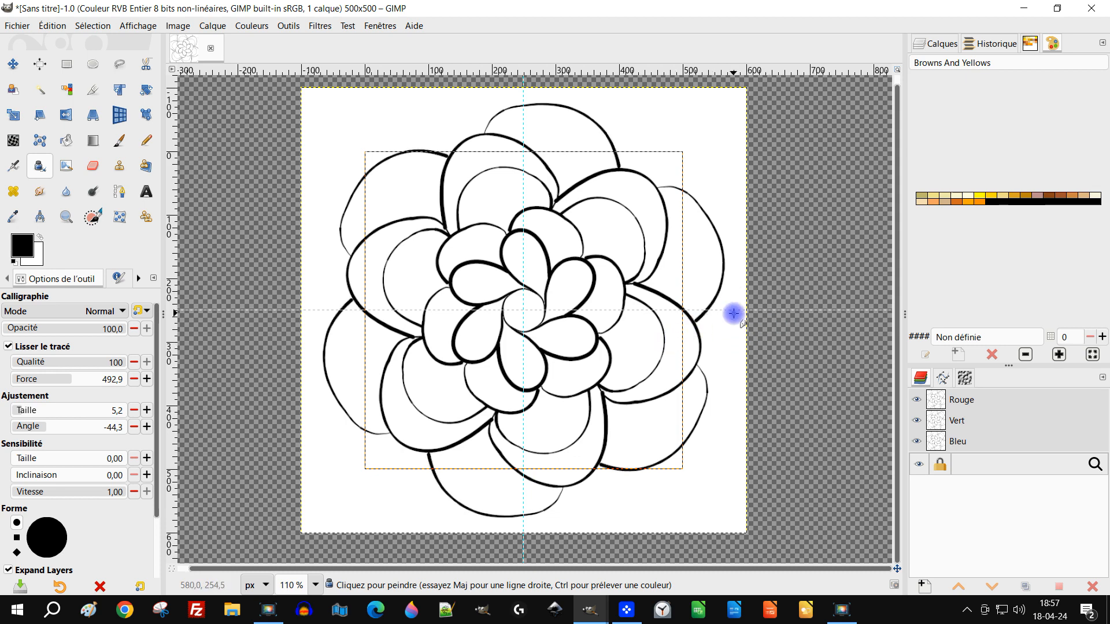
scroll(740, 302, "down", 2)
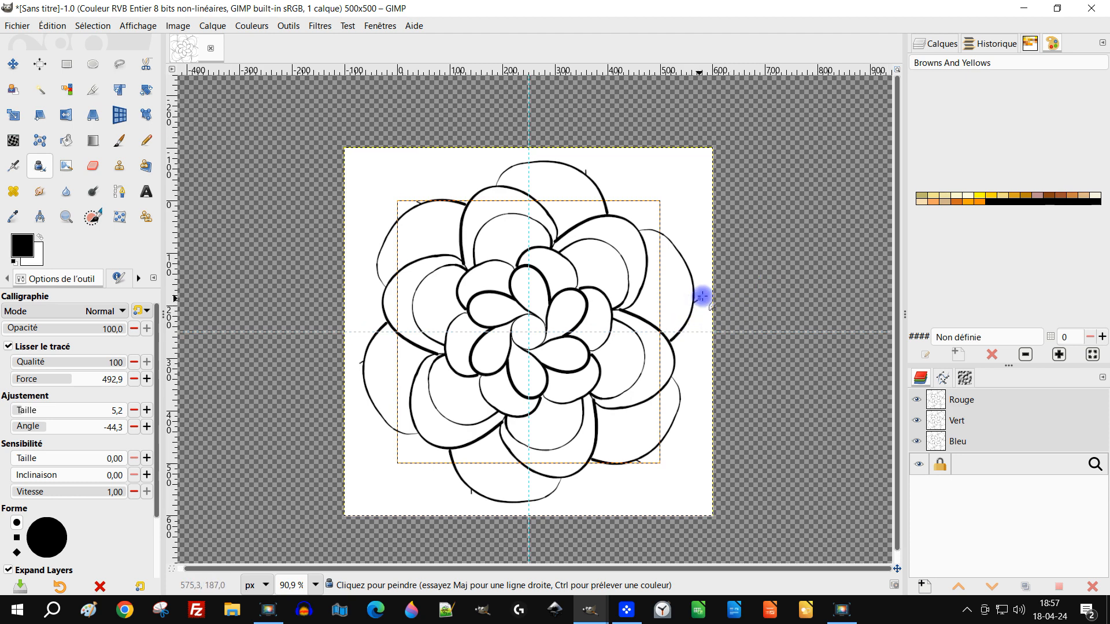
mouse_move(714, 262)
left_mouse_down()
mouse_move(696, 214)
mouse_move(659, 198)
mouse_move(596, 235)
left_mouse_up()
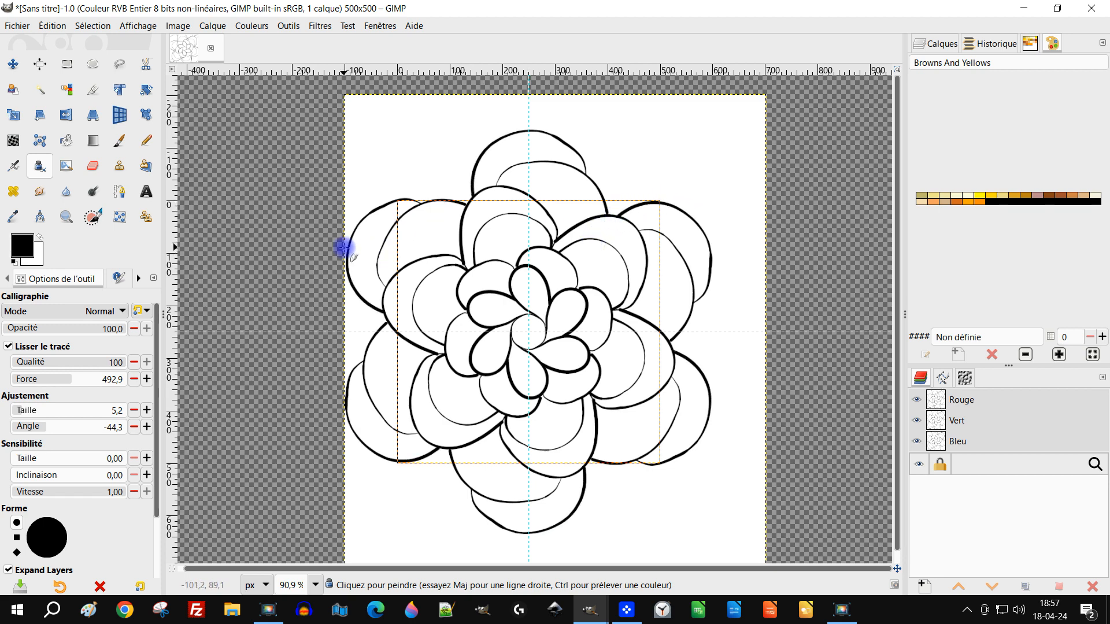
mouse_move(343, 242)
left_mouse_down()
mouse_move(318, 255)
mouse_move(303, 293)
mouse_move(335, 379)
mouse_move(353, 393)
left_mouse_up()
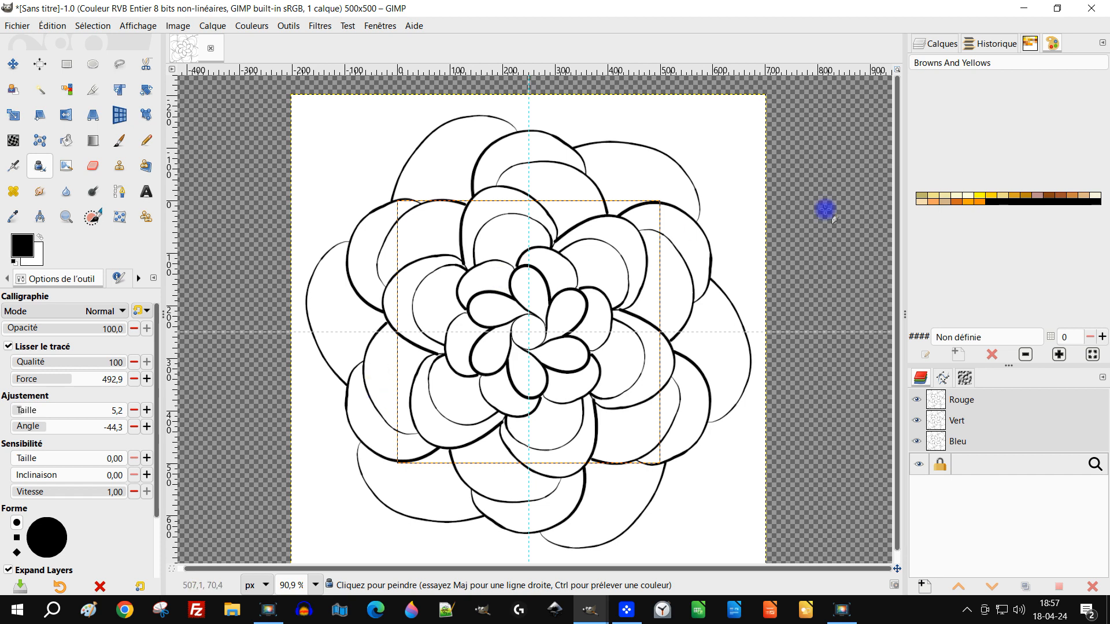
Step: Set the foreground colour to Sienna and draw large outer petals around the black flower
left_click(1057, 196)
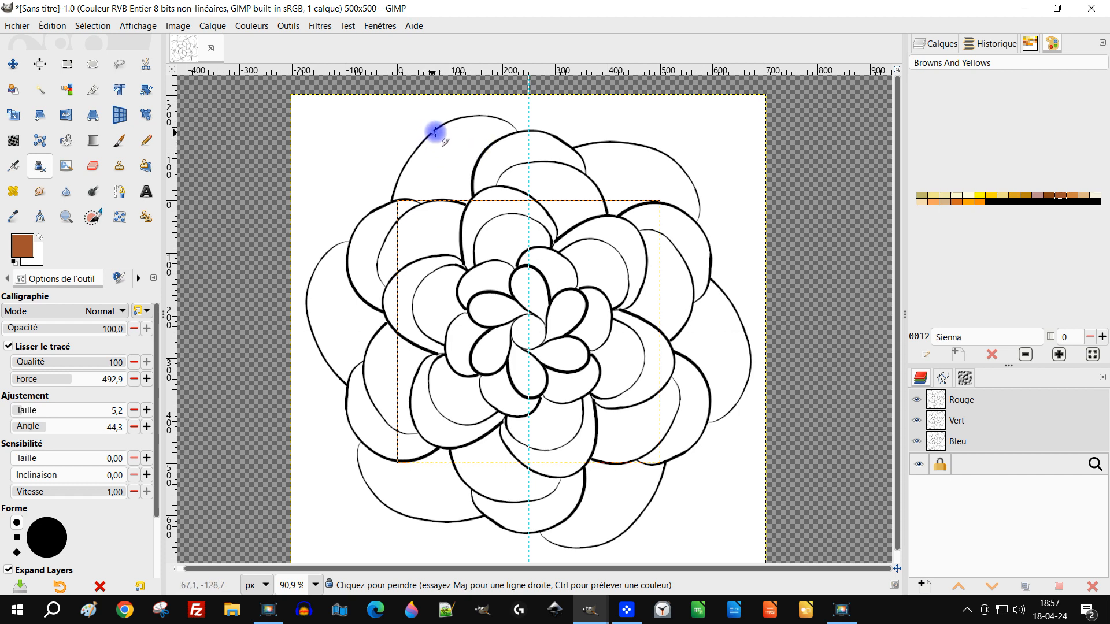
mouse_move(470, 115)
left_mouse_down()
mouse_move(397, 92)
mouse_move(364, 102)
mouse_move(318, 145)
mouse_move(295, 204)
left_mouse_up()
left_click_drag(296, 242, 305, 268)
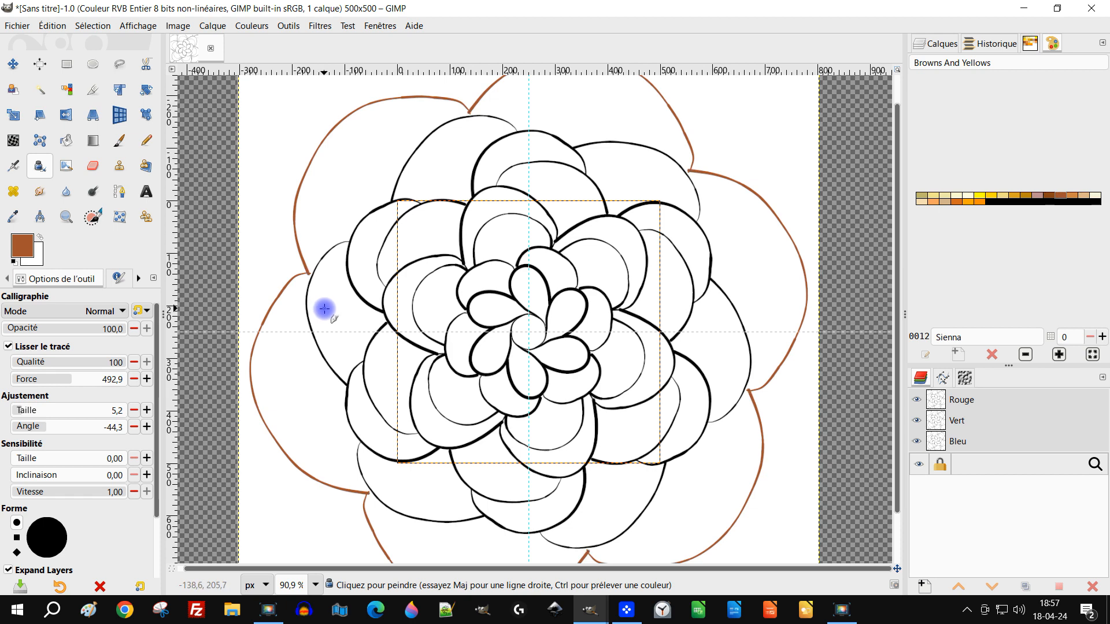
scroll(554, 269, "down", 4)
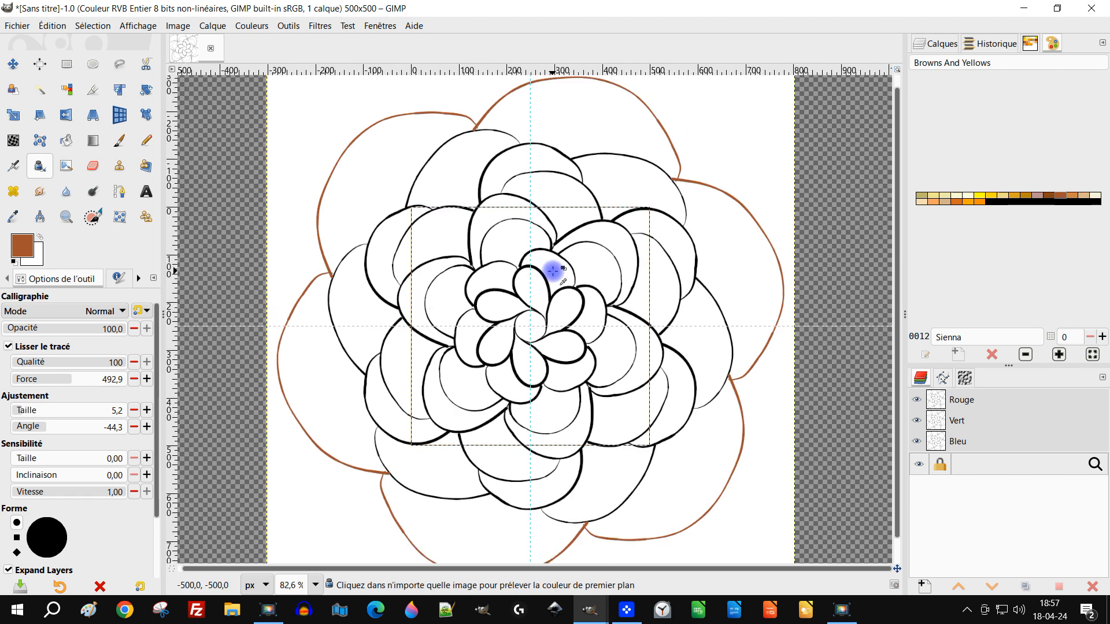
scroll(553, 268, "down", 1)
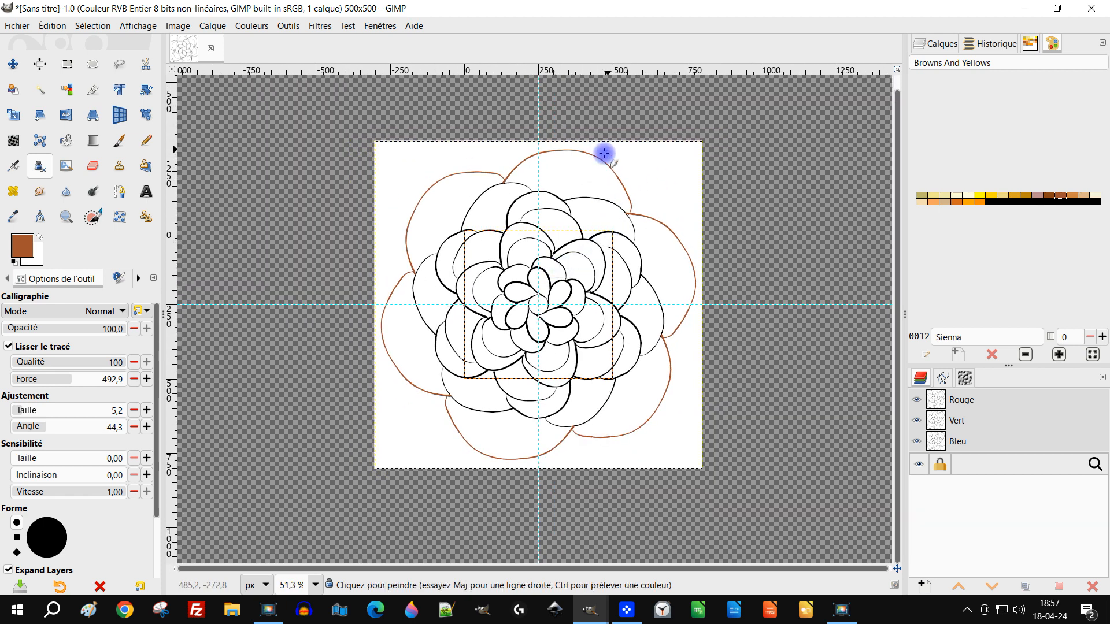
mouse_move(601, 155)
left_mouse_down()
mouse_move(587, 115)
mouse_move(534, 107)
mouse_move(489, 134)
mouse_move(461, 190)
left_mouse_up()
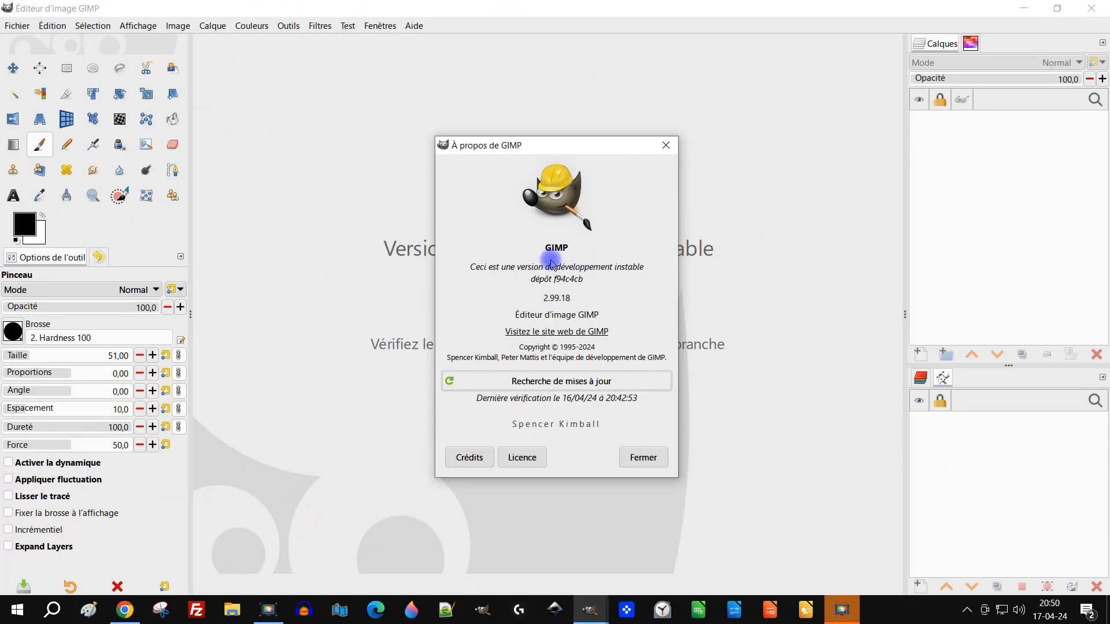
Step: Check the GIMP version number in the About dialog and close it
double_click(552, 249)
double_click(528, 297)
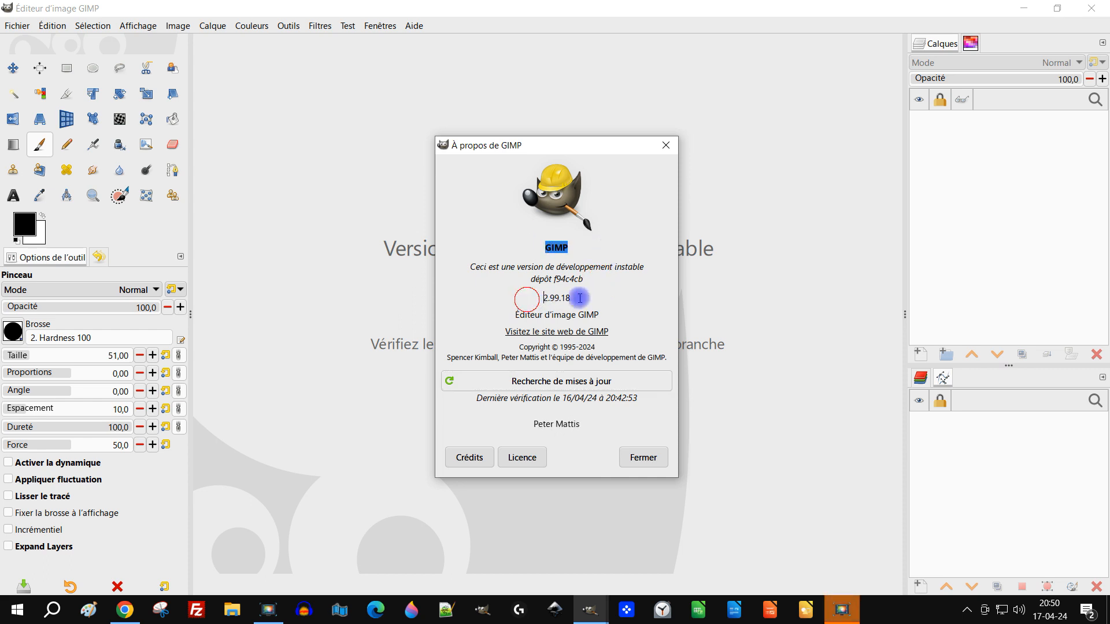
left_click(607, 298)
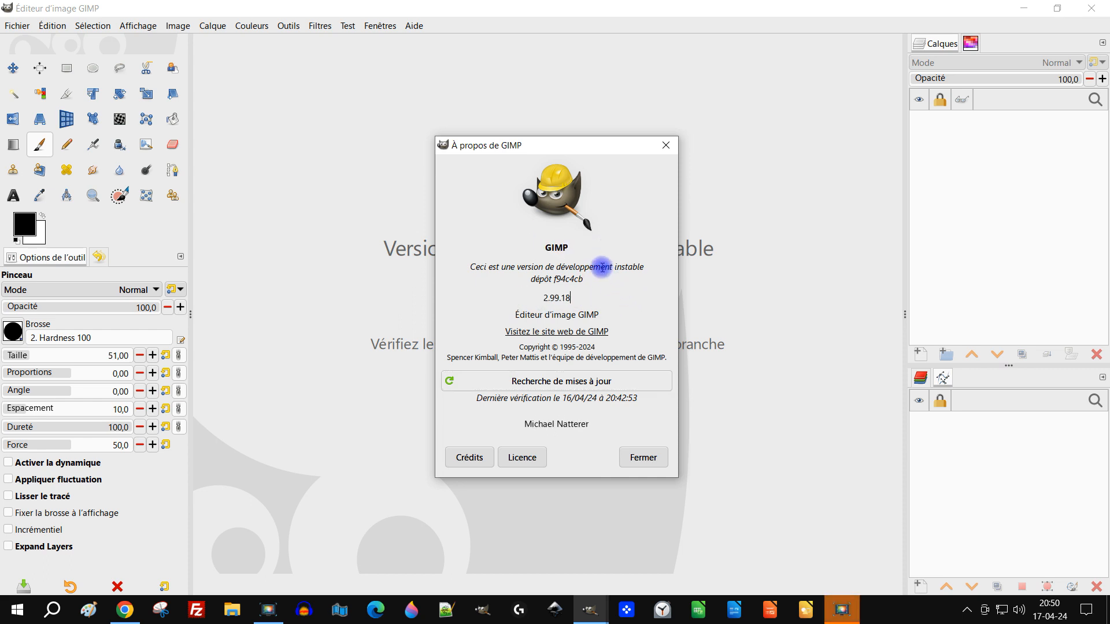
left_click(666, 145)
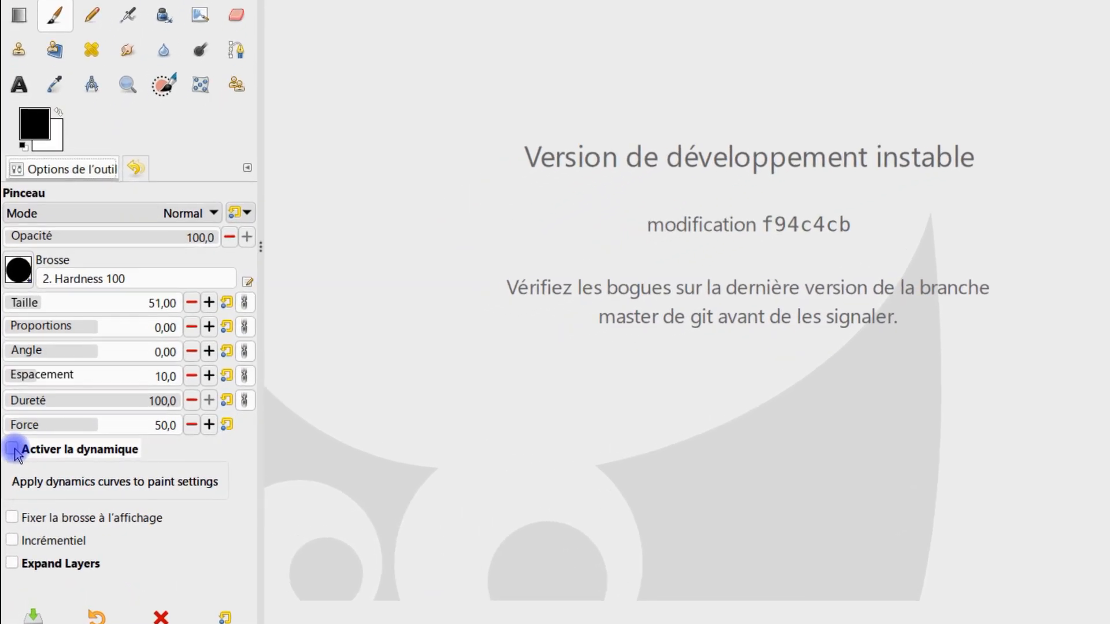
Step: Look through the Paintbrush's brush dynamics presets, leaving the dynamics disabled
left_click(14, 450)
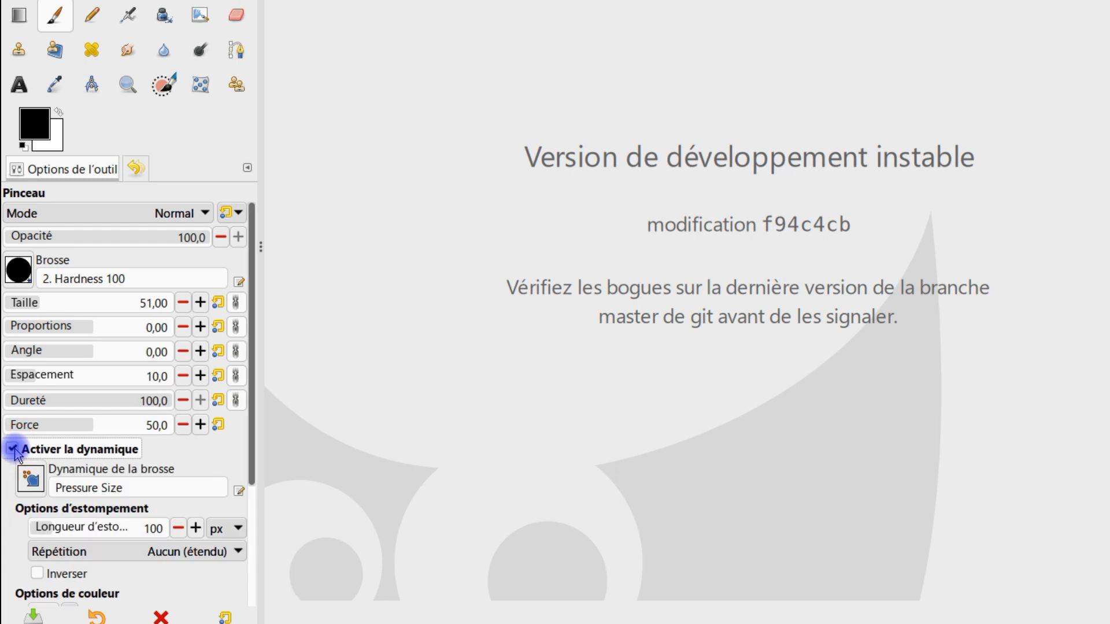
left_click(28, 477)
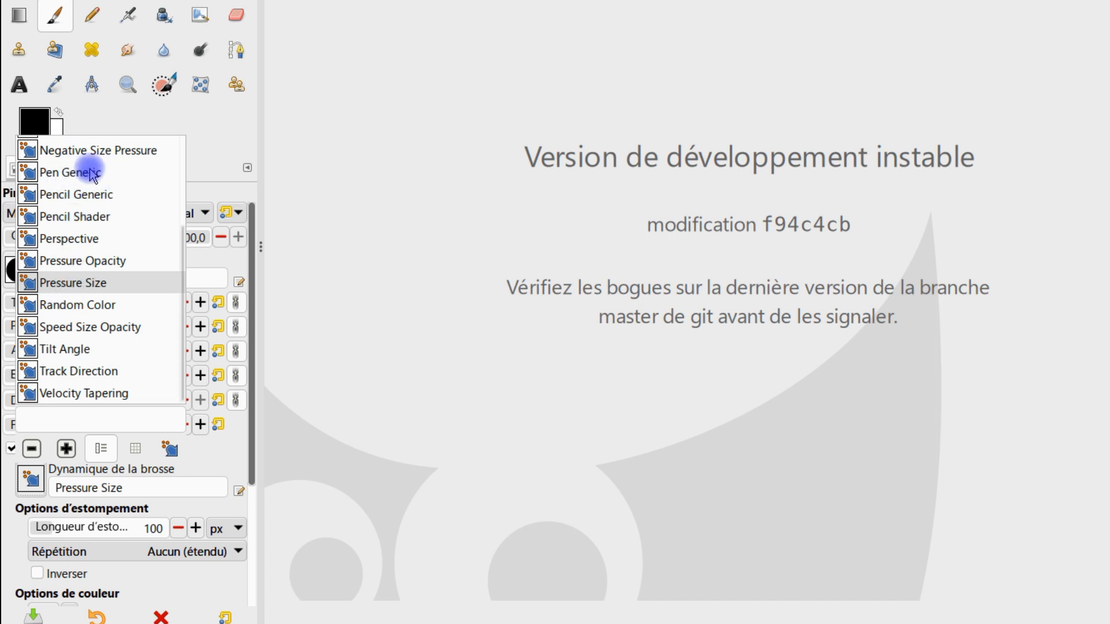
left_click(209, 140)
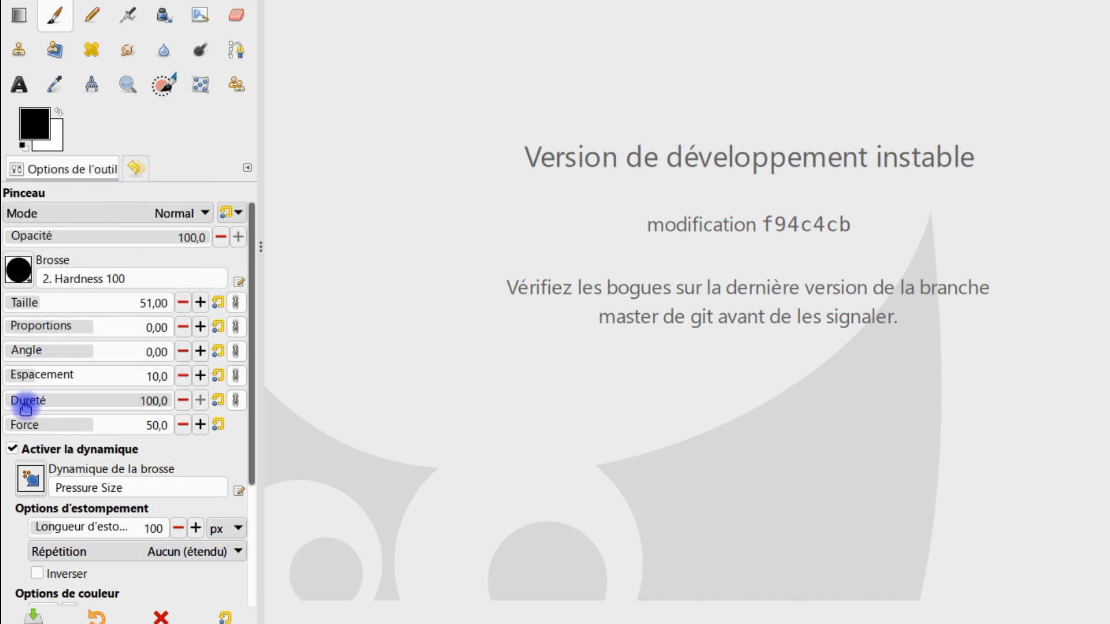
left_click(11, 449)
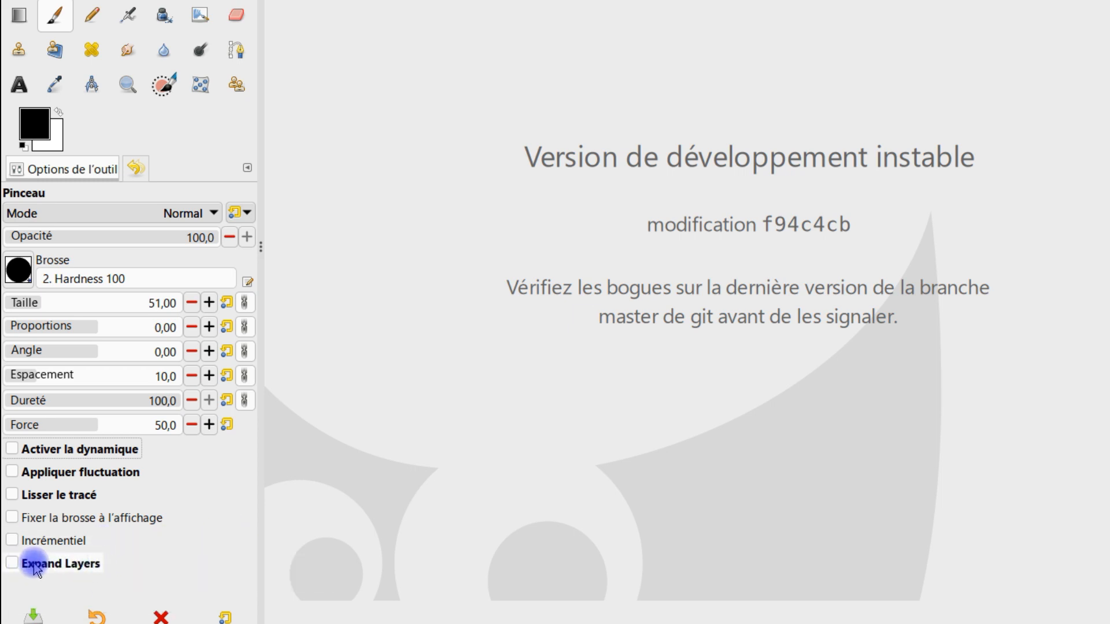
Step: Enable Expand Layers for the Paintbrush, filling layers with the background colour and layer masks with white (full opacity)
left_click(13, 564)
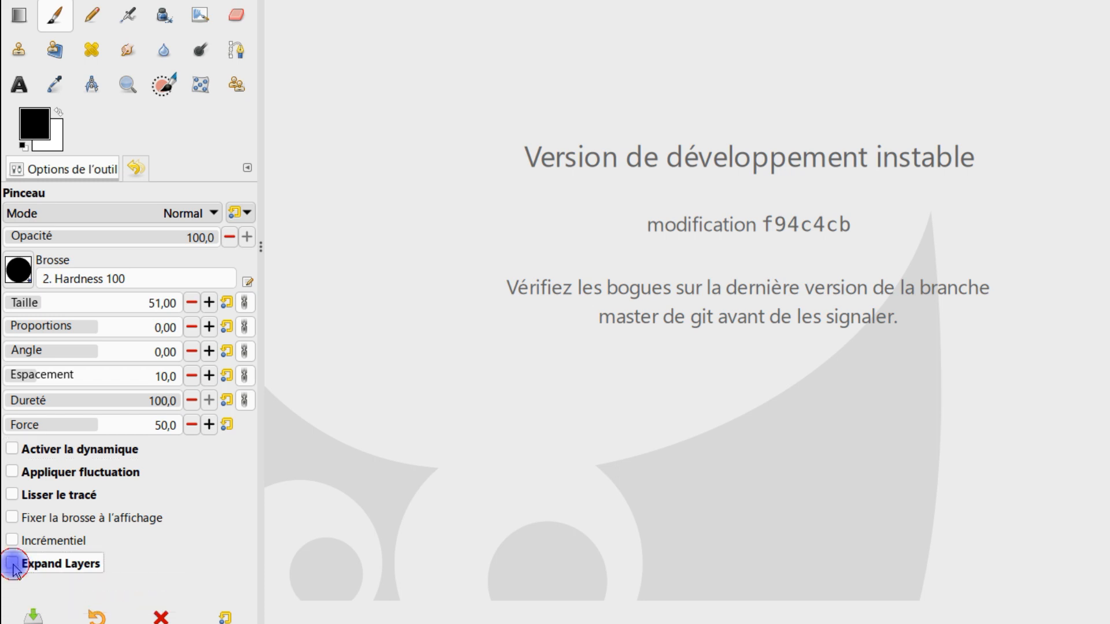
scroll(224, 505, "down", 5)
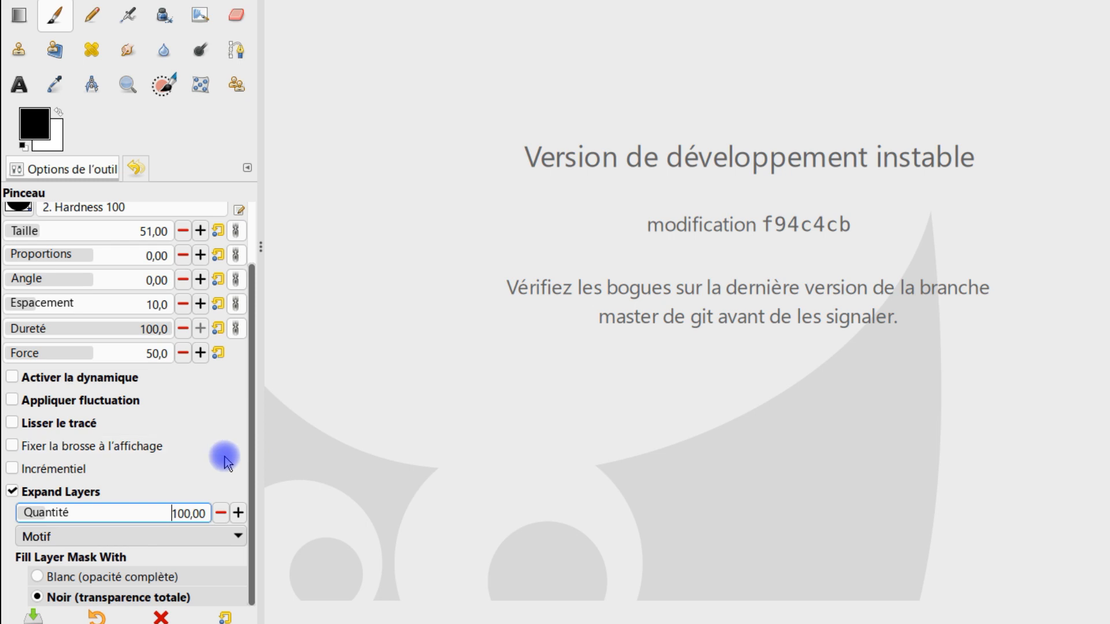
left_click(186, 537)
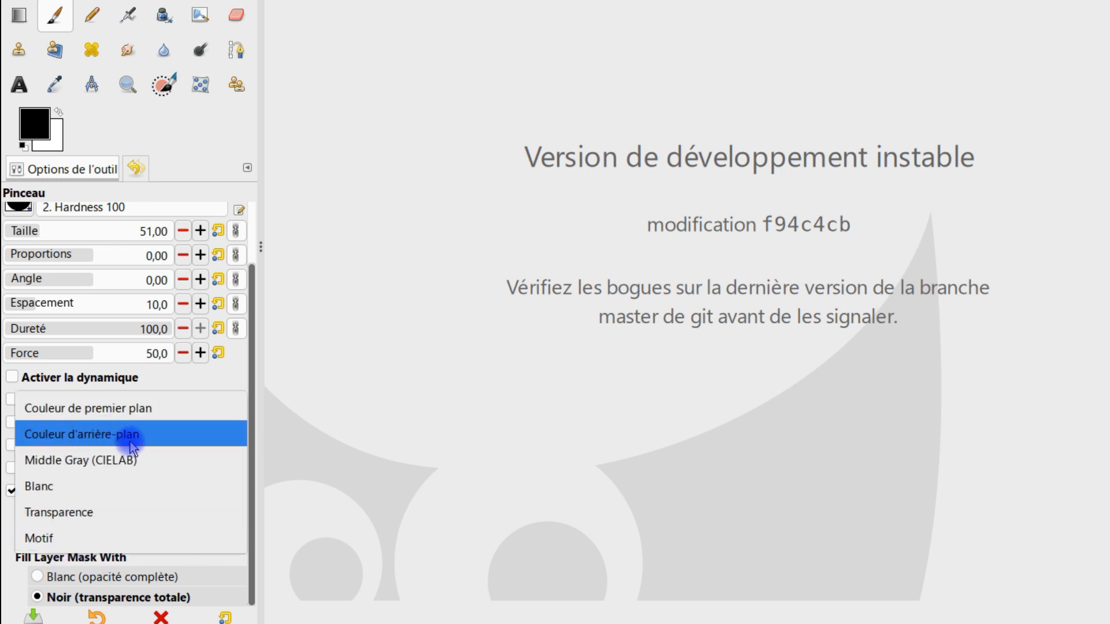
left_click(135, 444)
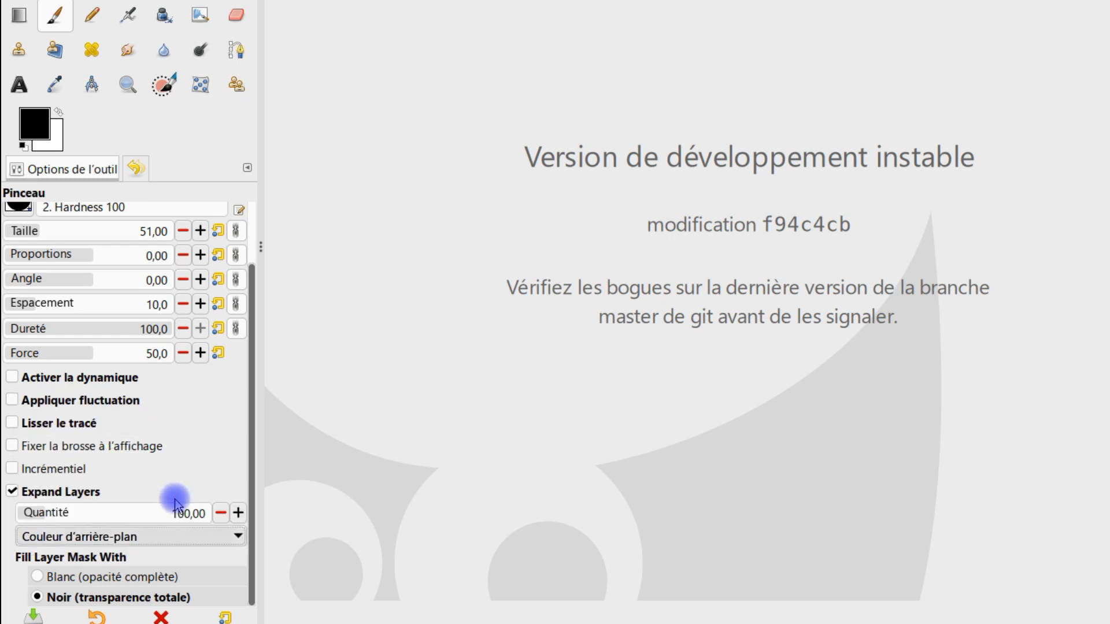
left_click(57, 576)
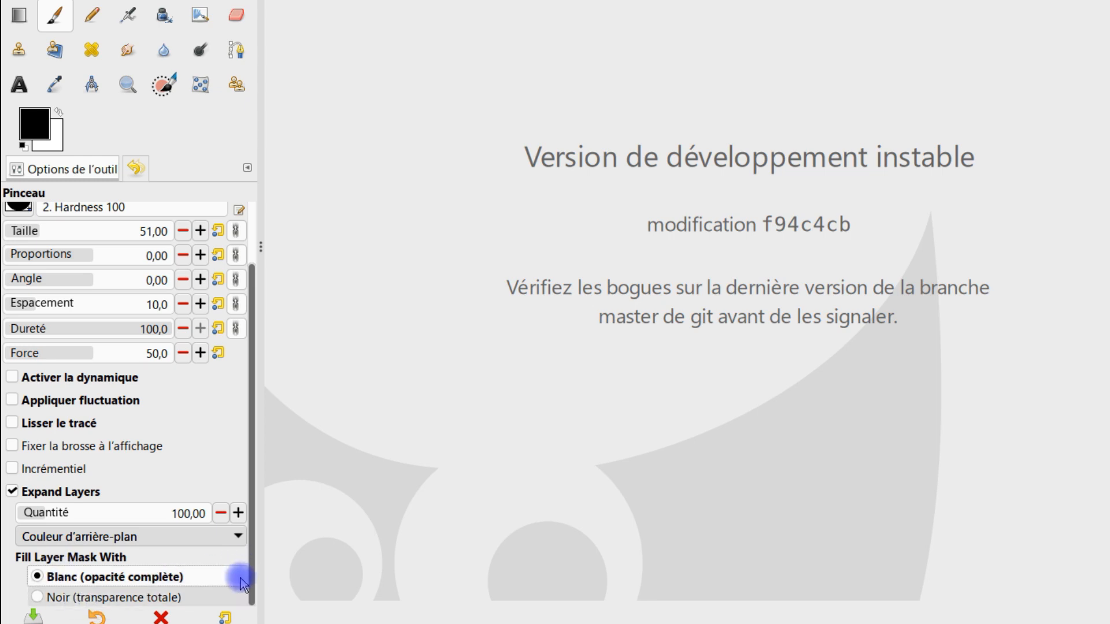
Step: Create a new 500 x 500 px RGB image filled with white
left_click(14, 27)
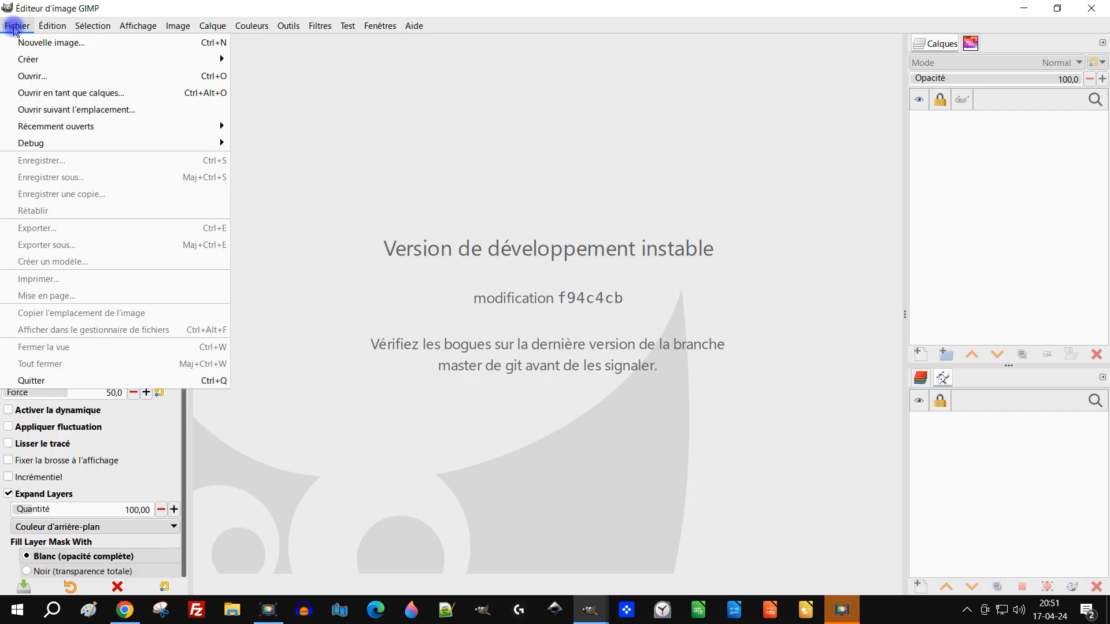
left_click(50, 43)
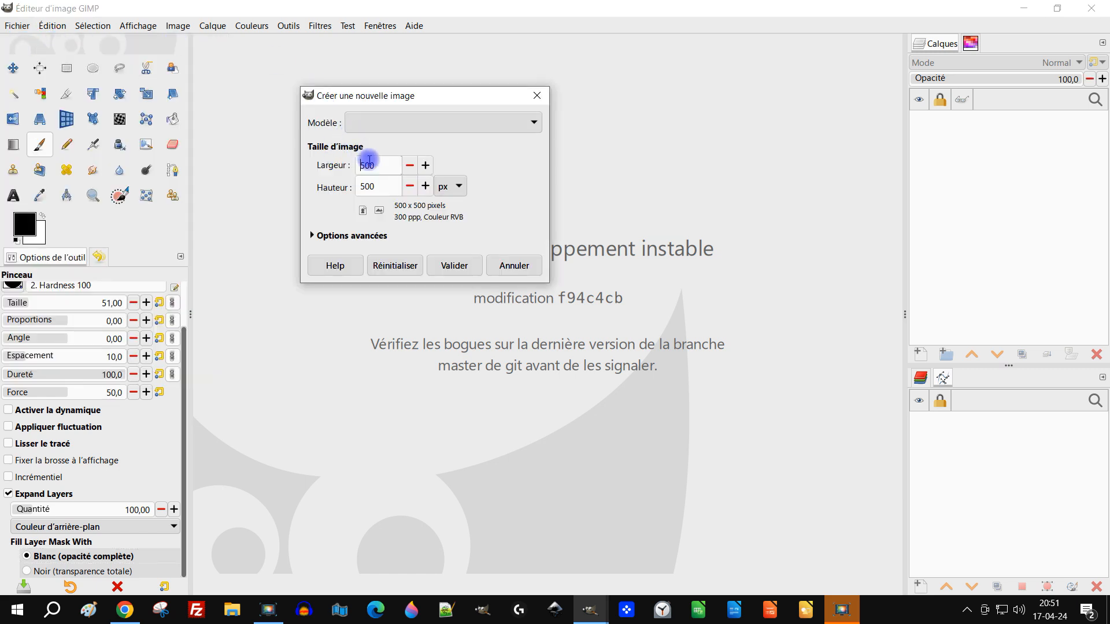
double_click(388, 188)
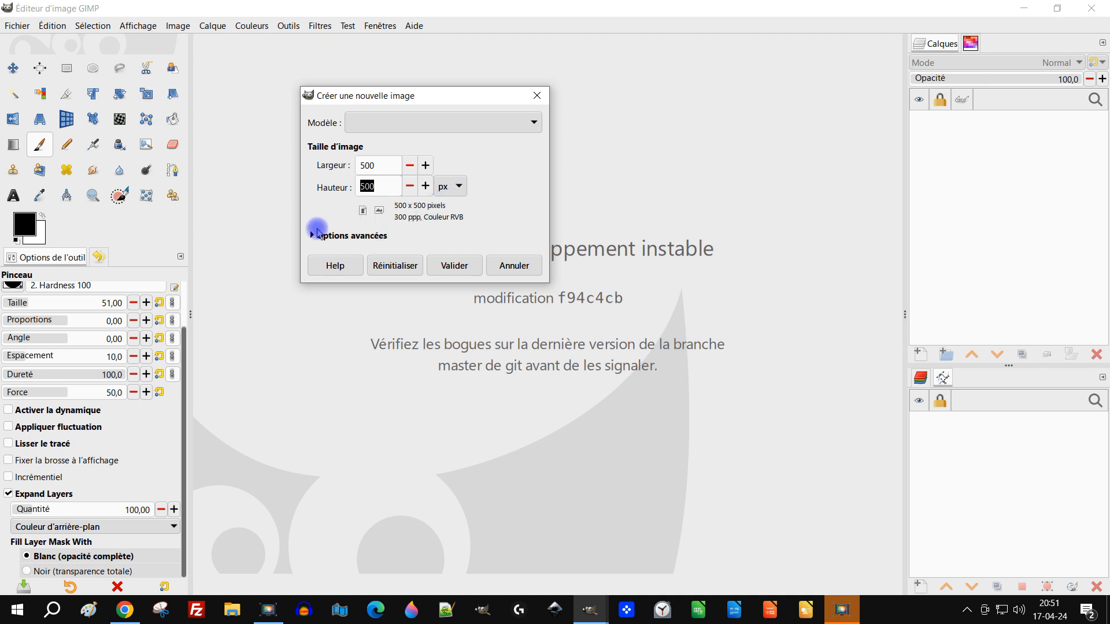
left_click(312, 237)
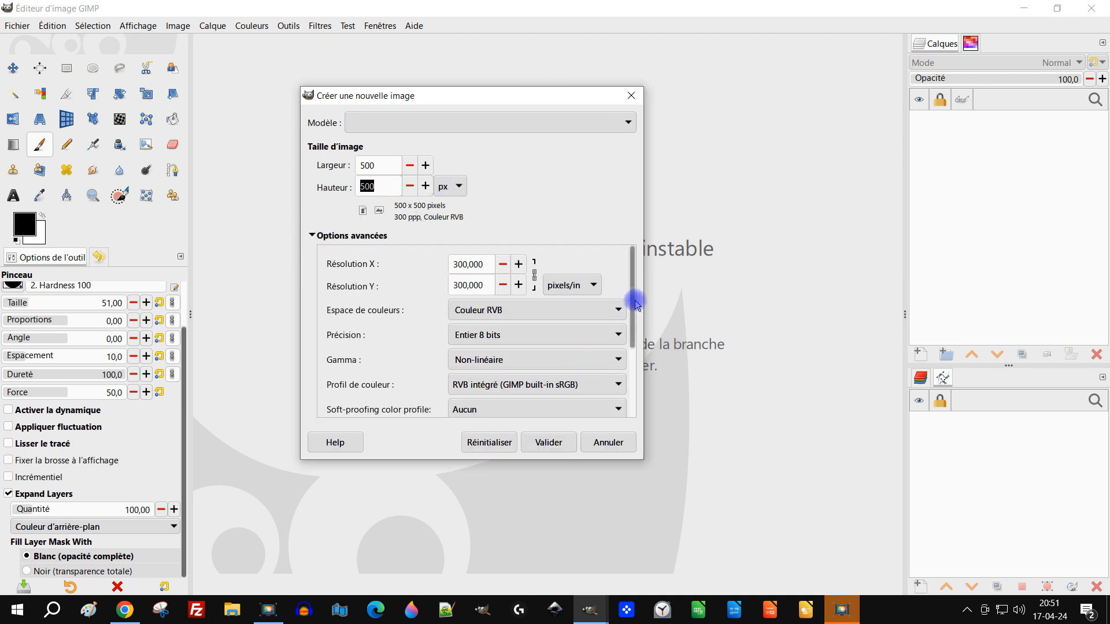
left_click_drag(635, 302, 631, 392)
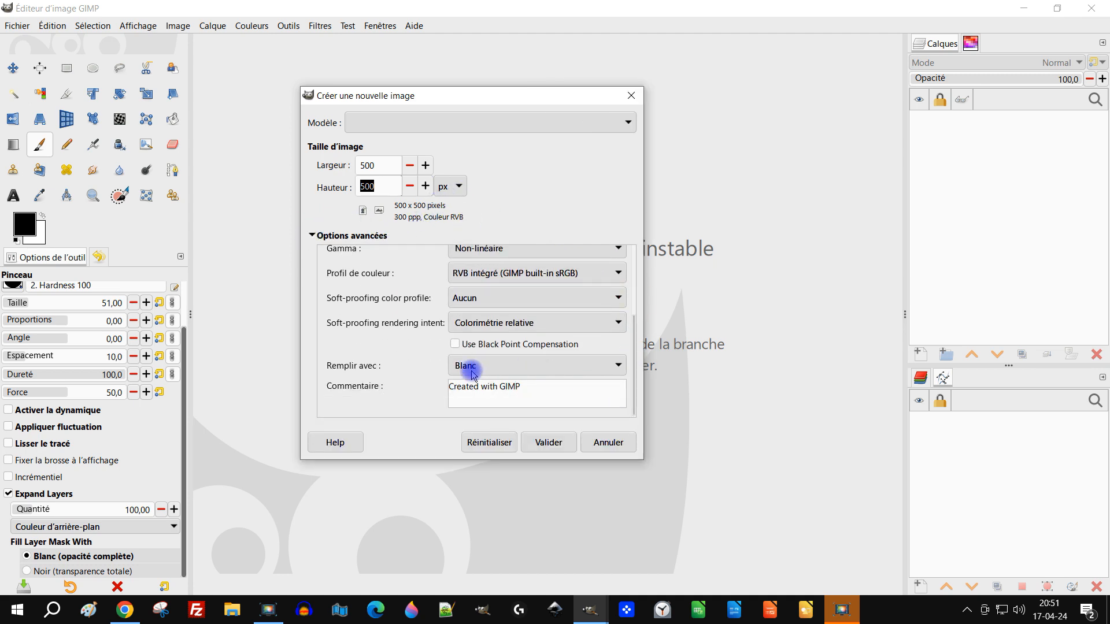
left_click(547, 442)
Step: Turn on Show All so the area outside the canvas is displayed
left_click_drag(585, 347, 395, 254)
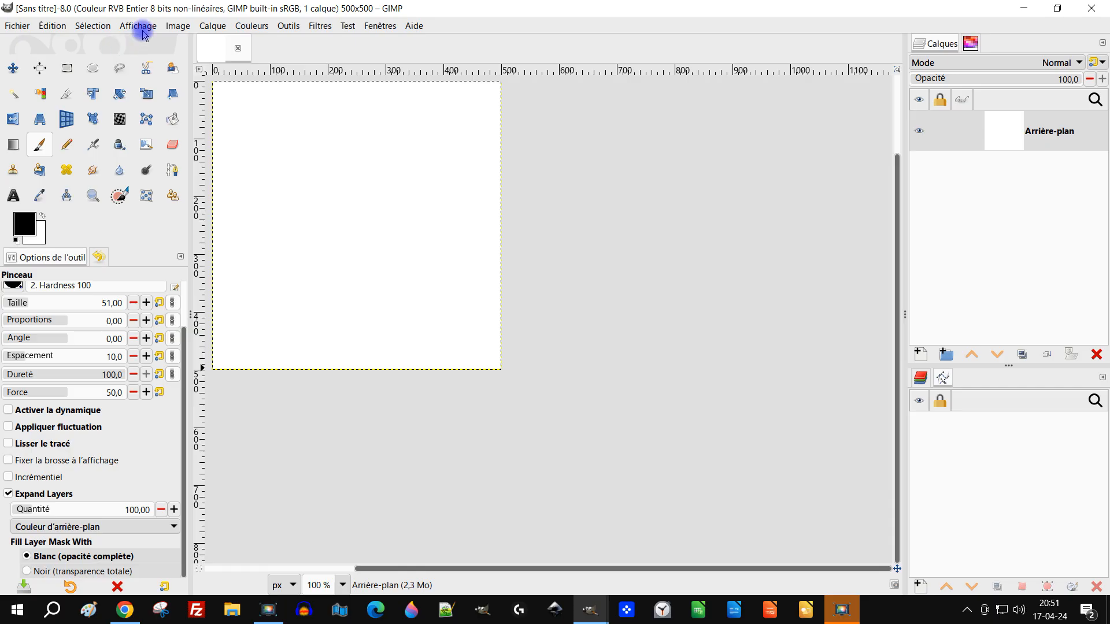
left_click(147, 30)
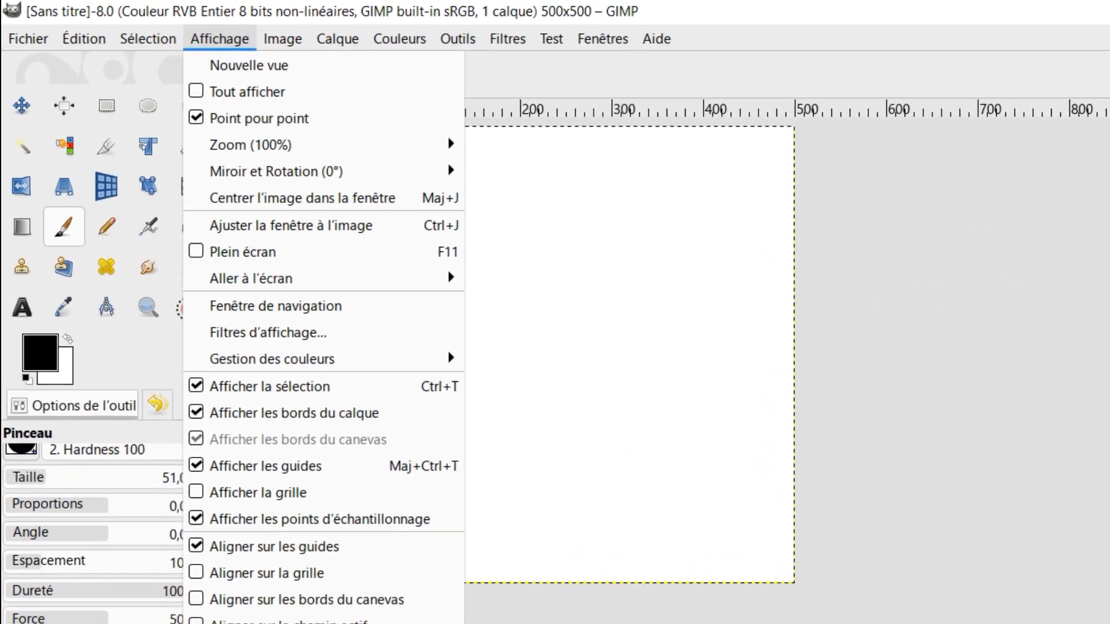
mouse_move(320, 153)
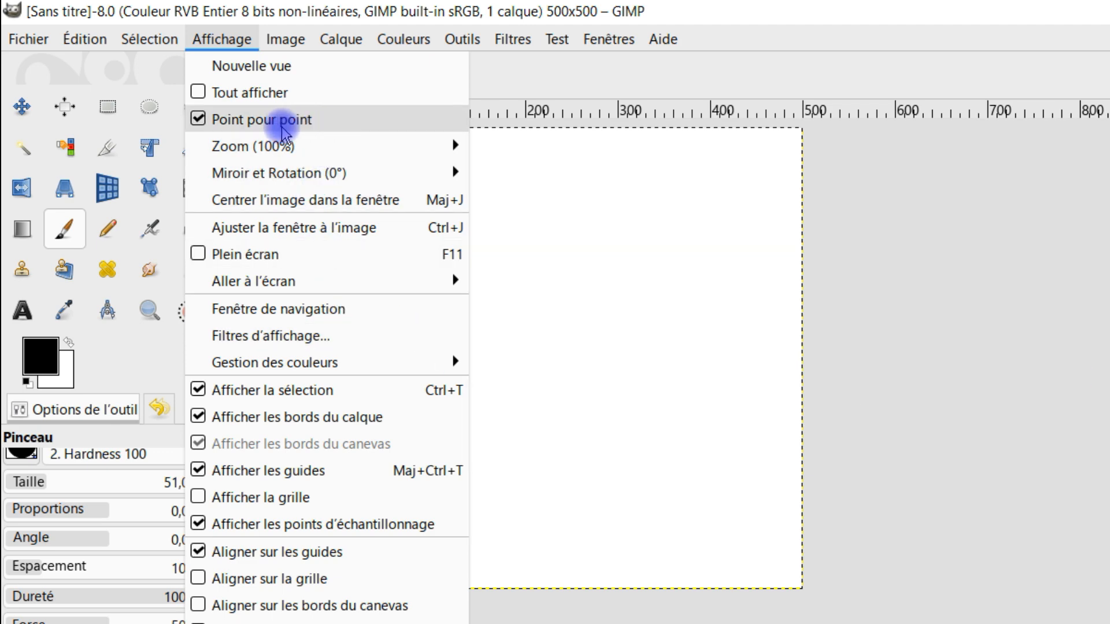
left_click(250, 95)
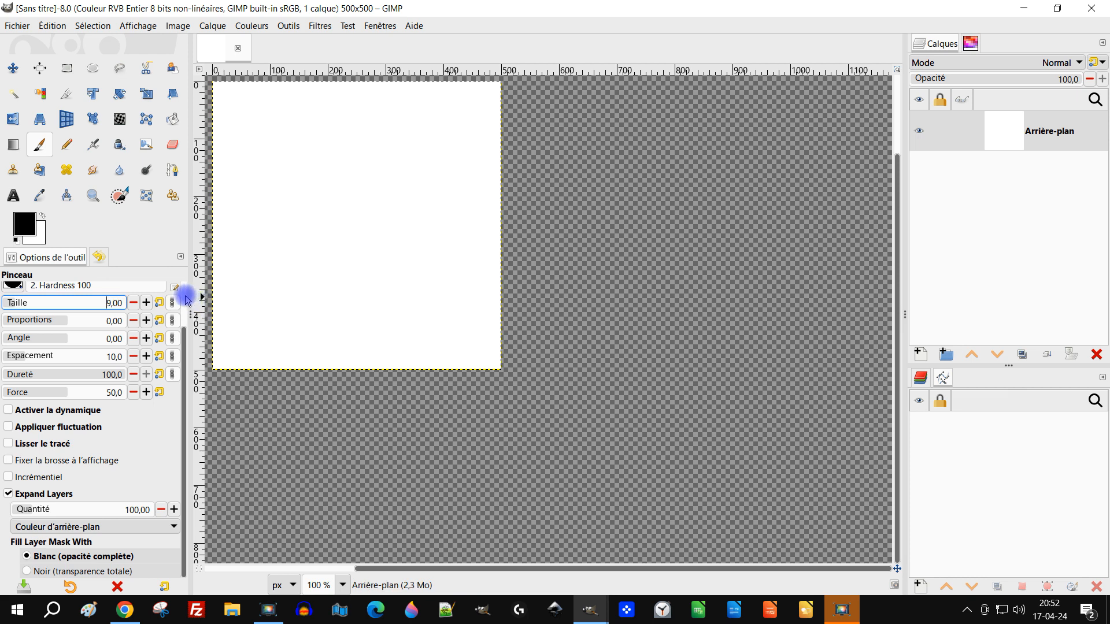
Step: Set the background colour to bright green 00f30c as the fill for expanded layer areas
scroll(187, 299, "up", 2)
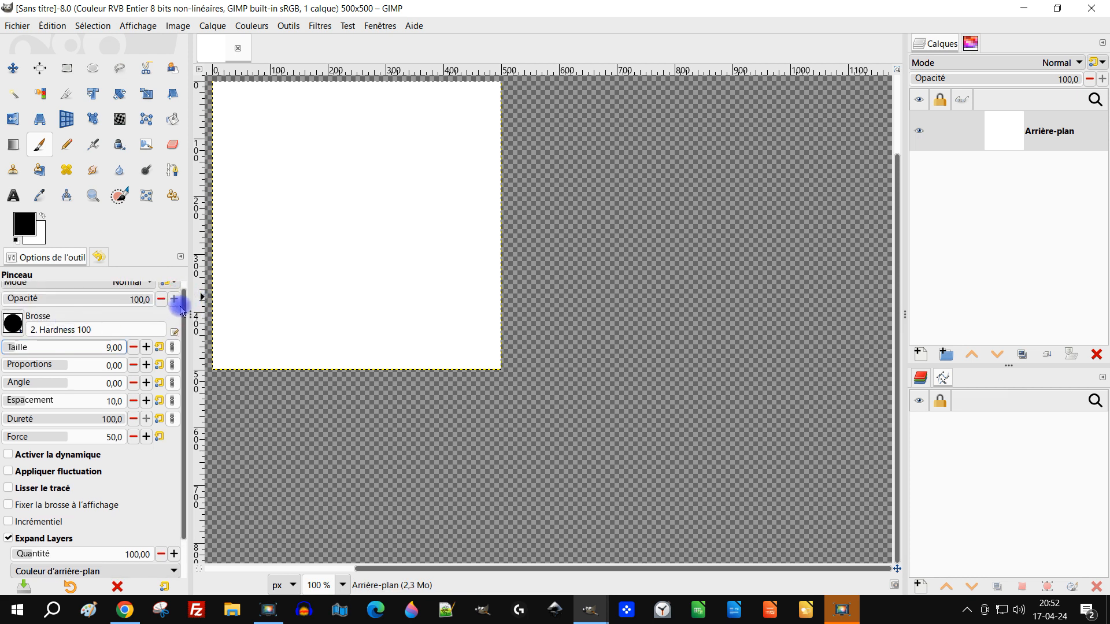
scroll(180, 312, "down", 3)
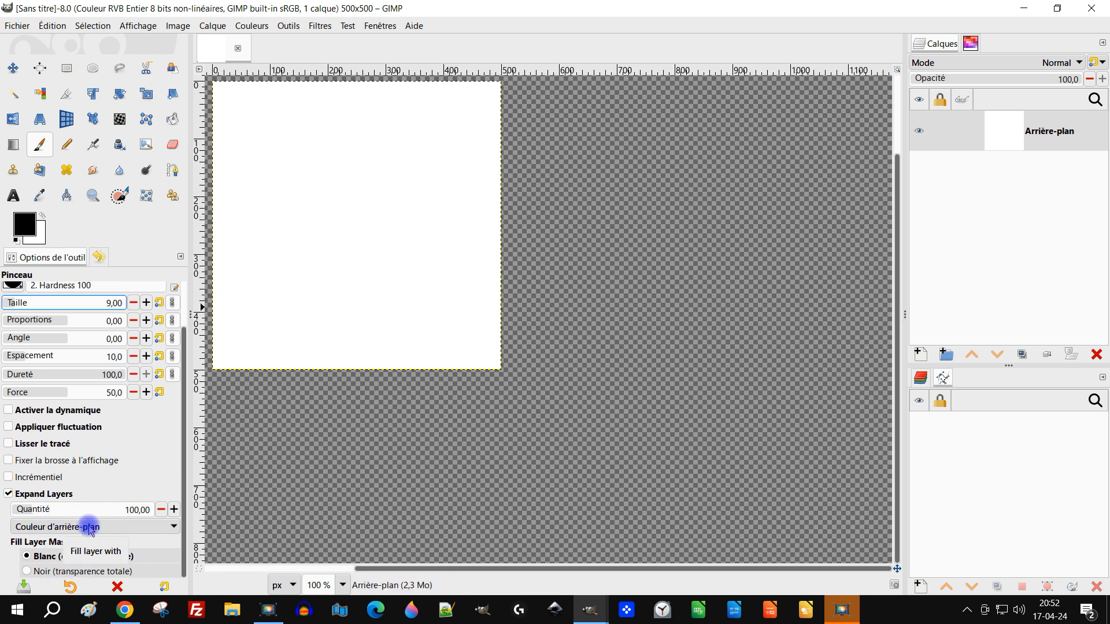
left_click(43, 238)
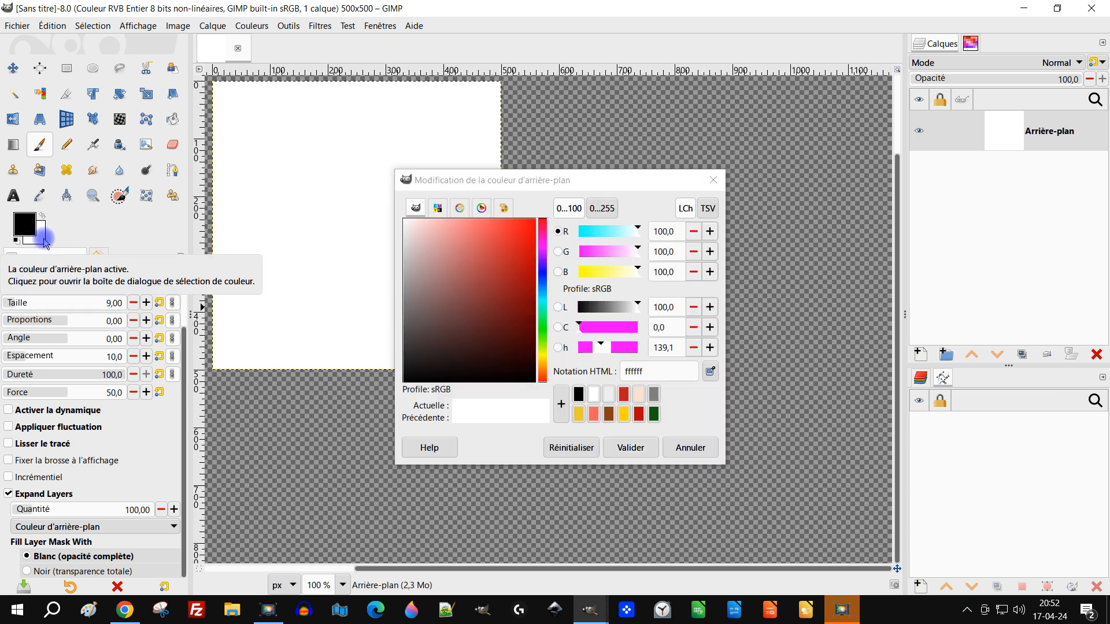
left_click_drag(487, 249, 550, 226)
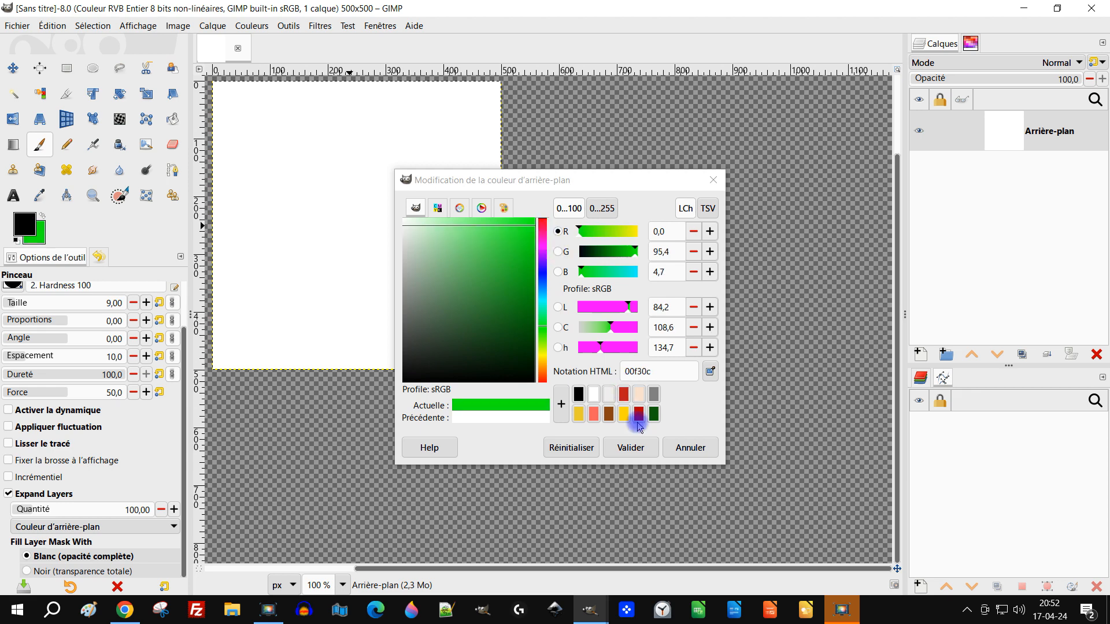
left_click(631, 447)
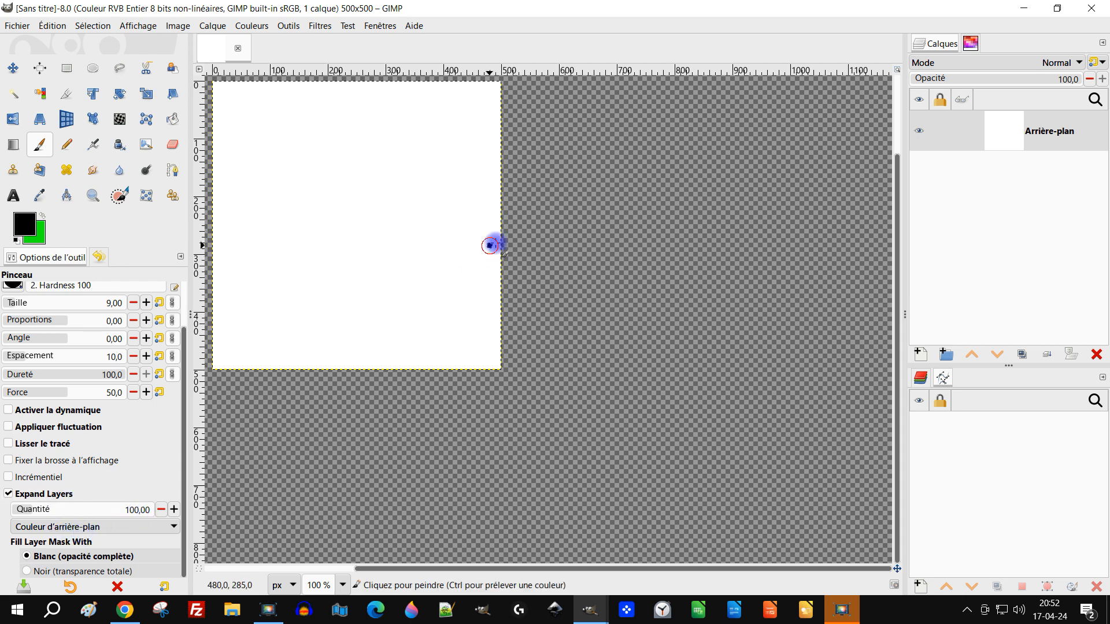
Step: Paint a short stroke across the layer's right edge, and another after setting the Expand Layers fill to Middle Gray (CIELAB)
left_click_drag(489, 245, 514, 233)
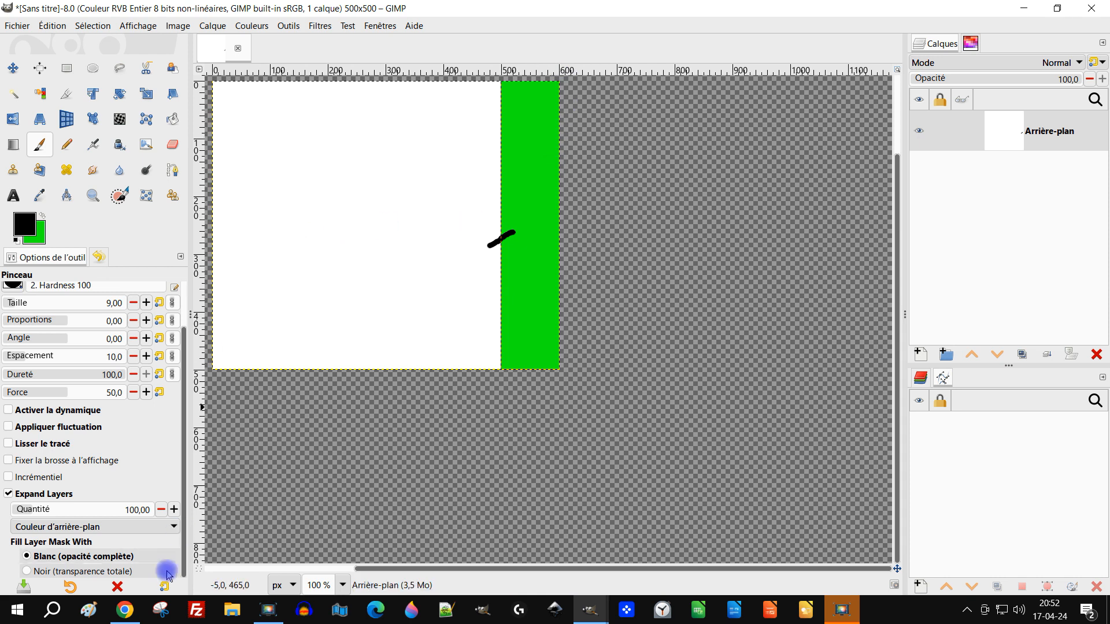
left_click(141, 533)
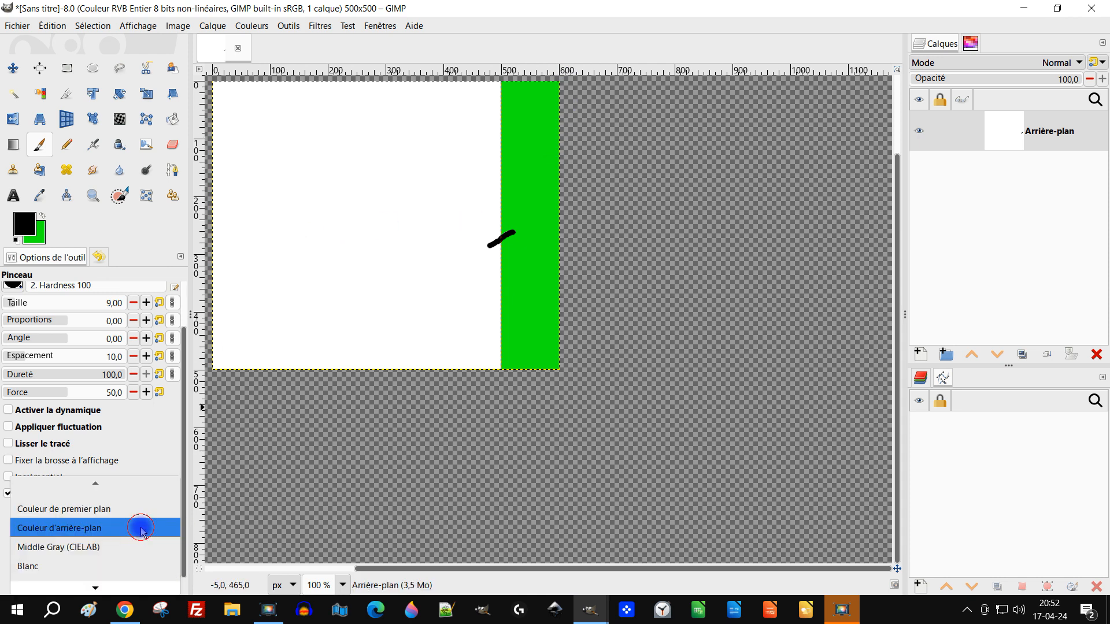
left_click(104, 547)
left_click_drag(550, 240, 578, 221)
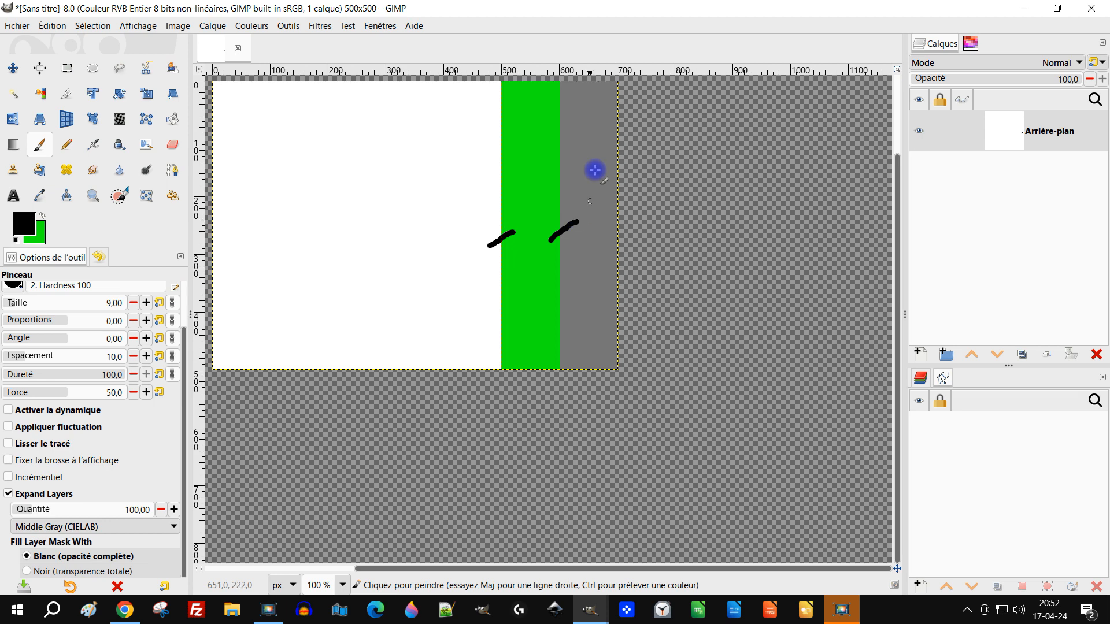
Step: Set the Expand Layers fill to the foreground colour and paint a short stroke across the gray strip's right edge
left_click(140, 528)
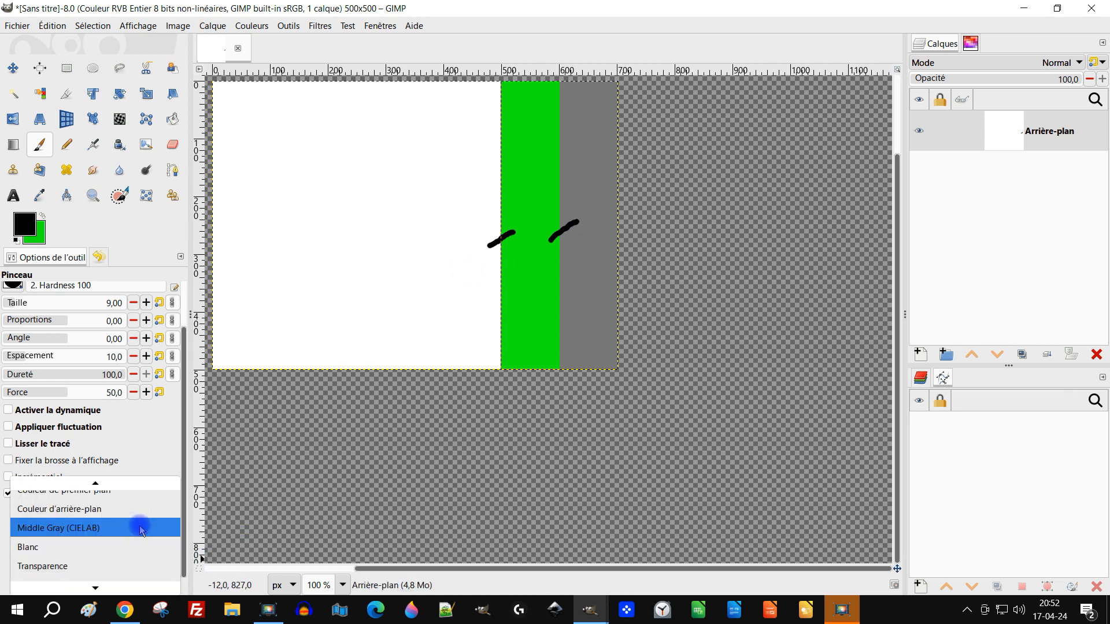
left_click(75, 495)
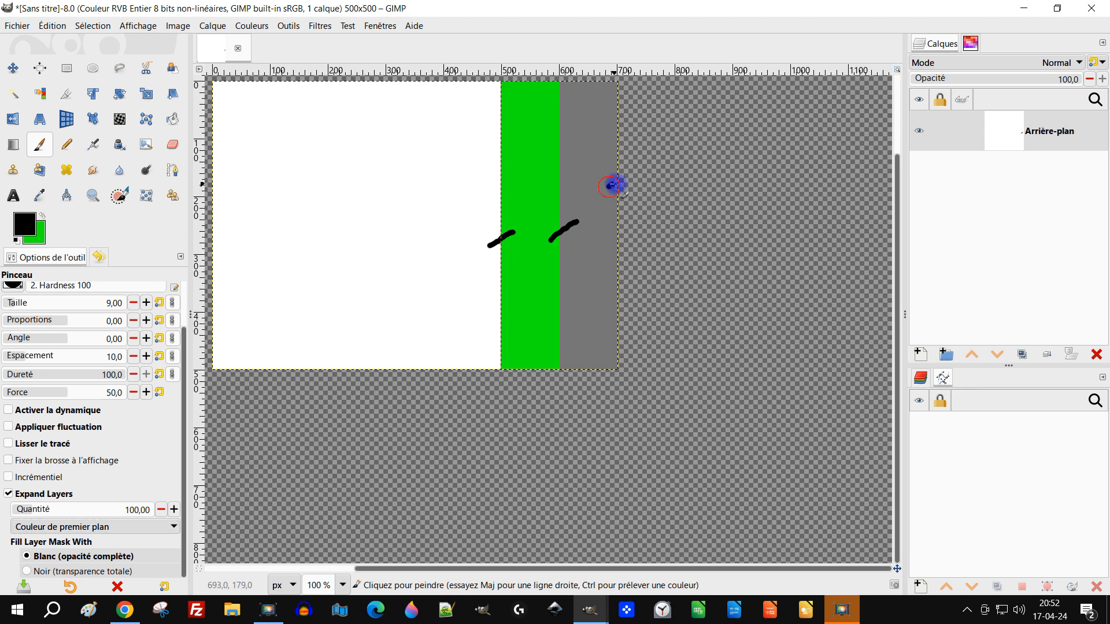
left_click_drag(610, 186, 629, 177)
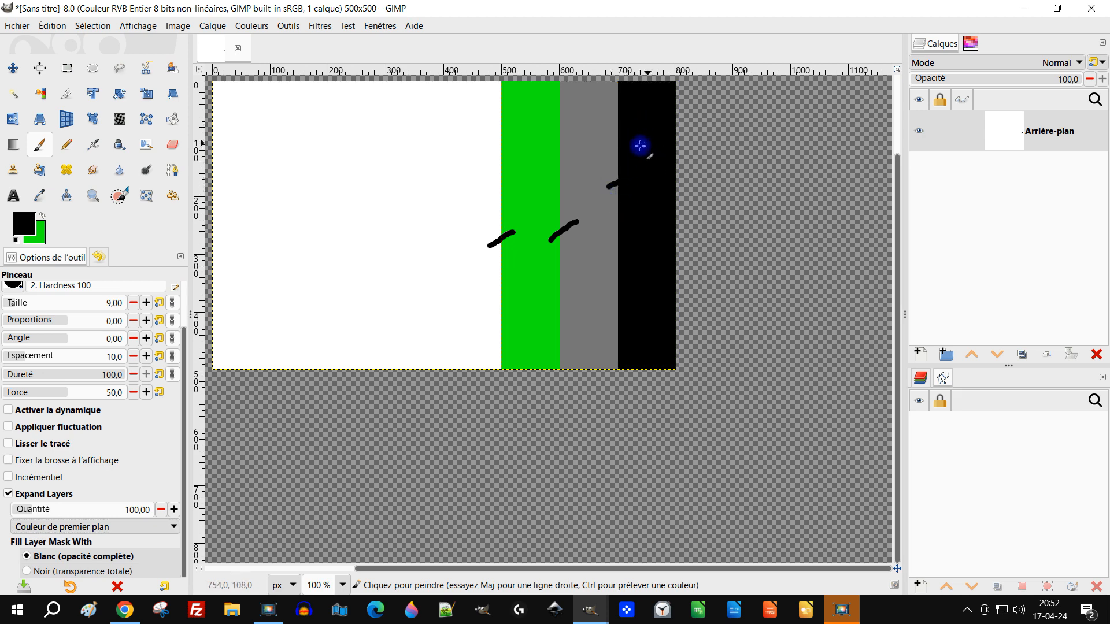
Step: Set the Expand Layers fill to white (Blanc) and paint a short stroke across the black strip's right edge
left_click(100, 527)
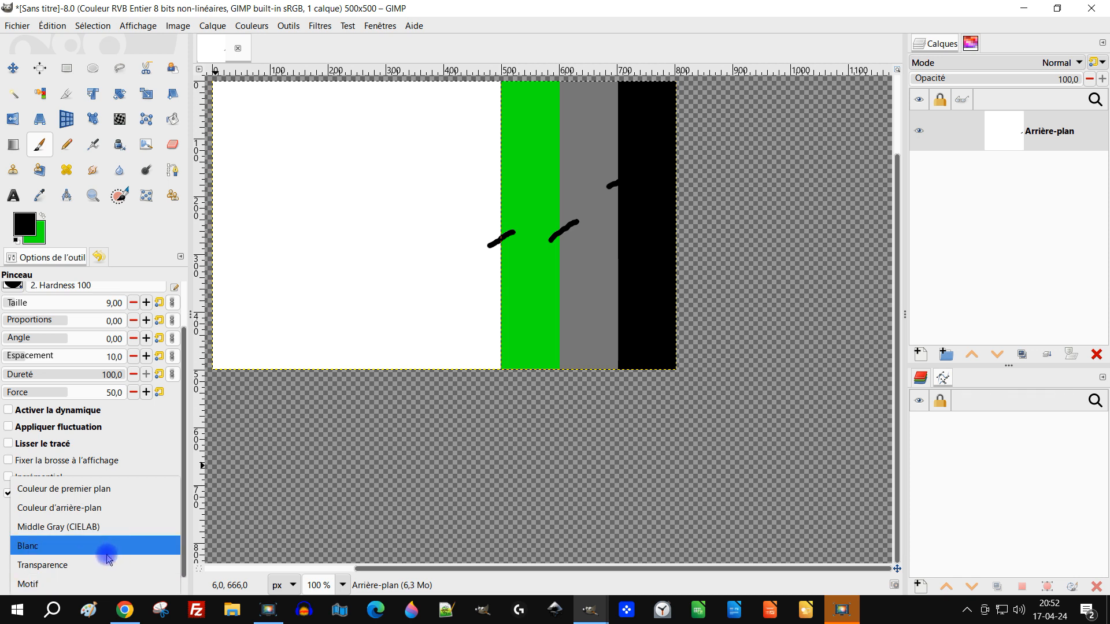
left_click(108, 545)
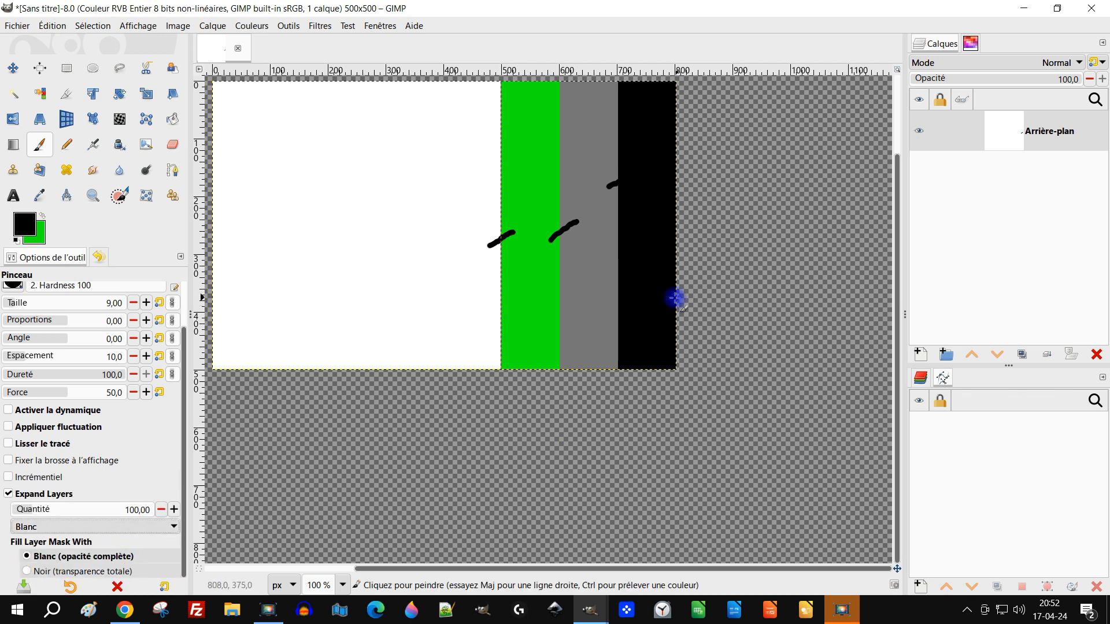
left_click_drag(669, 298, 689, 287)
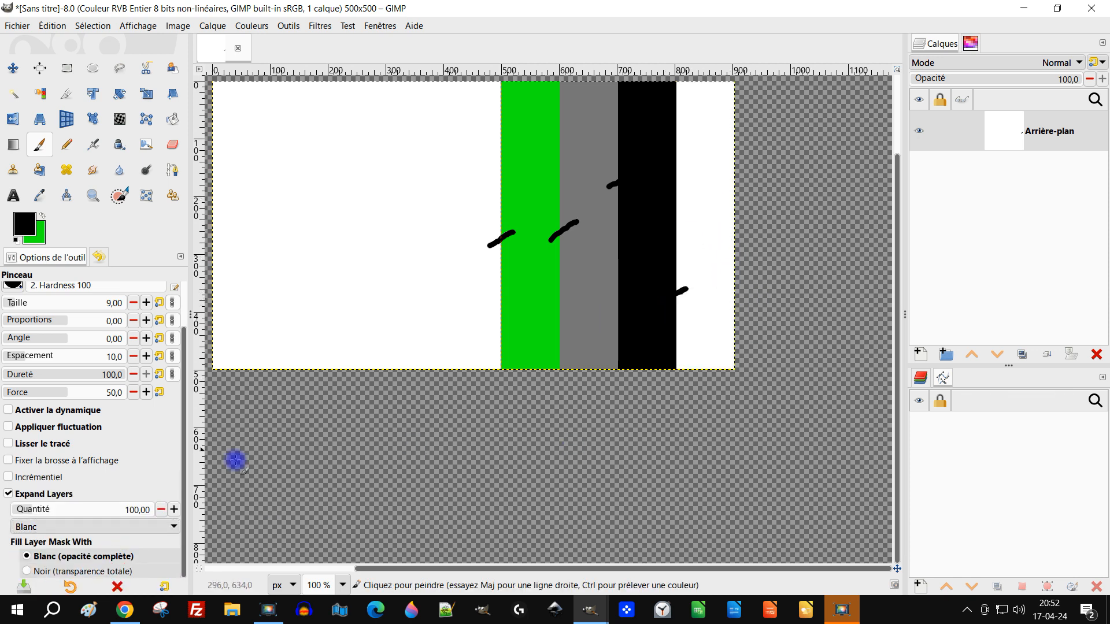
Step: Set the Expand Layers fill to transparency (Transparence) and paint a stroke across the new white strip's right edge
left_click(113, 527)
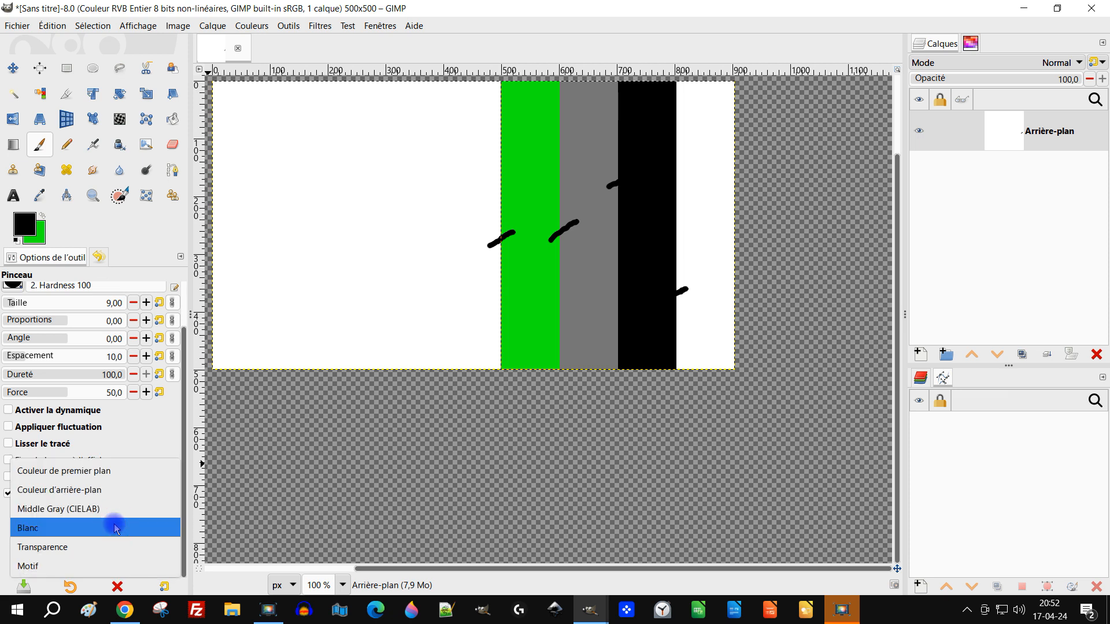
left_click(104, 547)
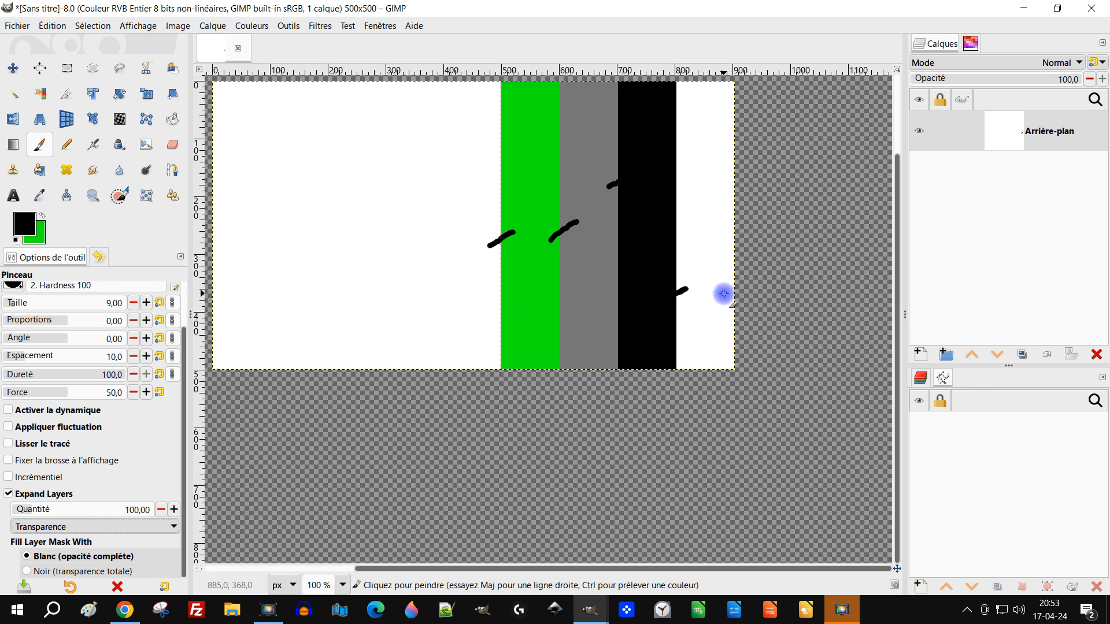
left_click_drag(723, 294, 754, 281)
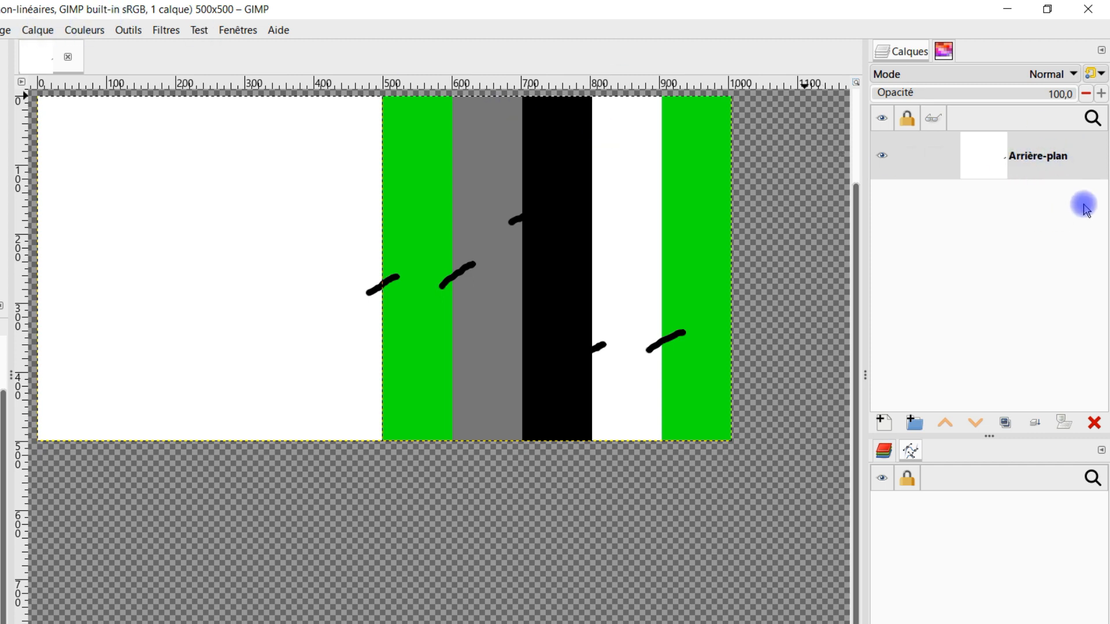
Step: Add an alpha channel to the background layer and paint a stroke across the last green strip's right edge
left_click(38, 30)
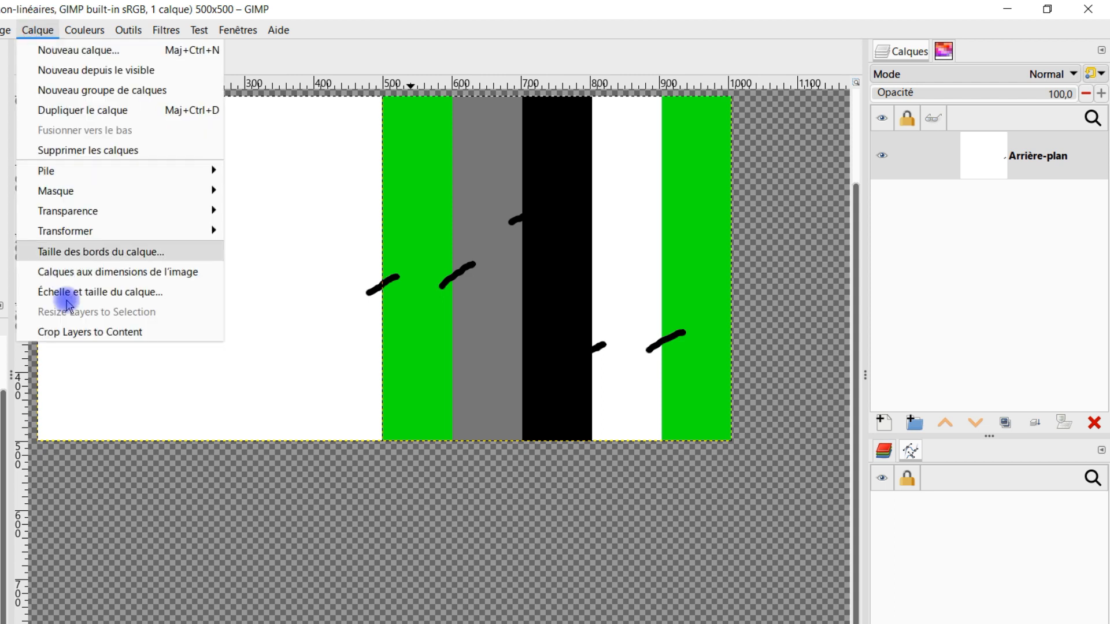
mouse_move(127, 234)
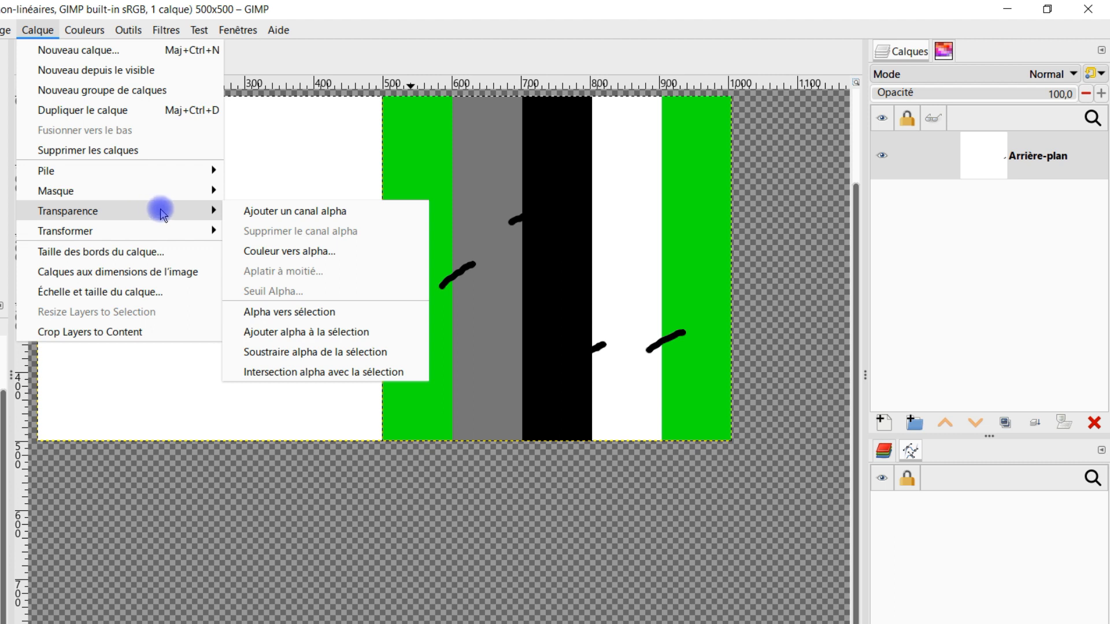
left_click(288, 216)
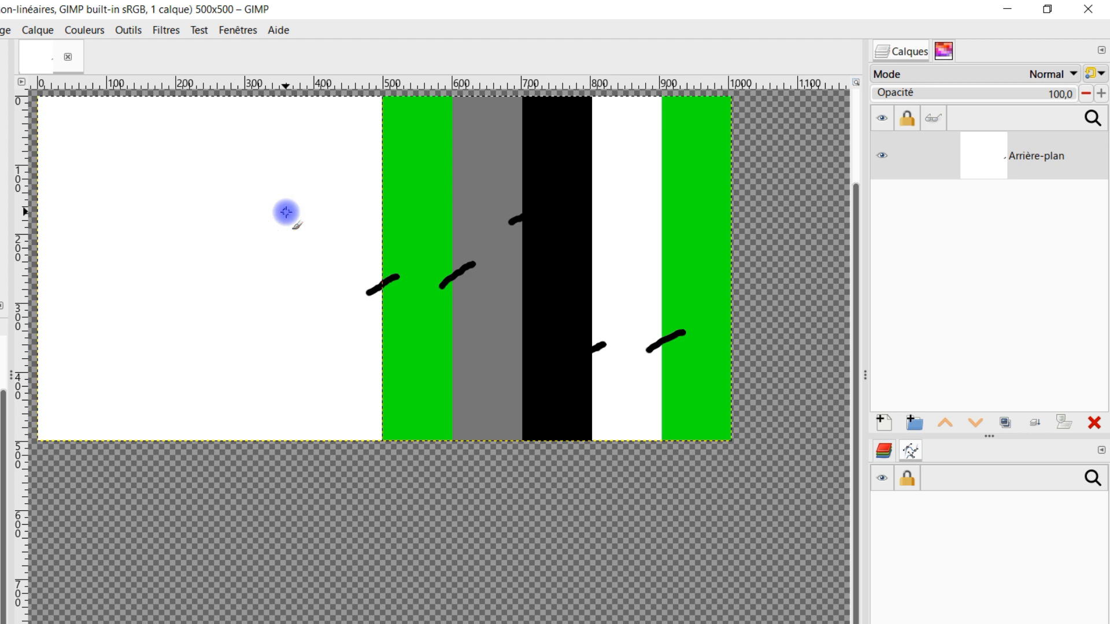
left_click_drag(717, 359, 749, 344)
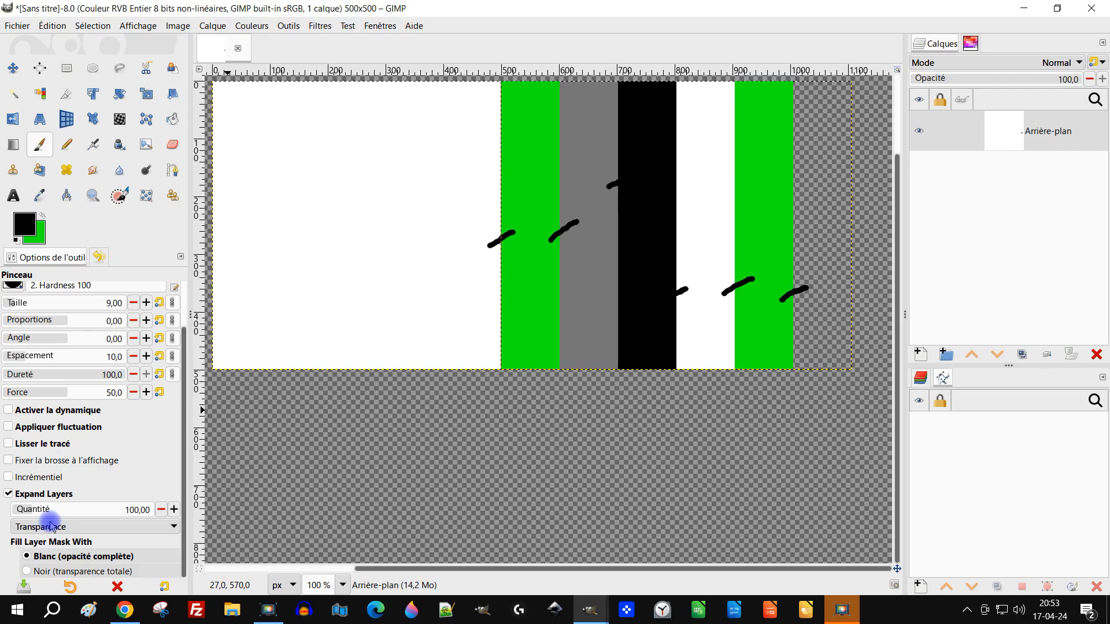
Step: Set the Expand Layers fill to pattern (Motif)
left_click(50, 525)
left_click(53, 546)
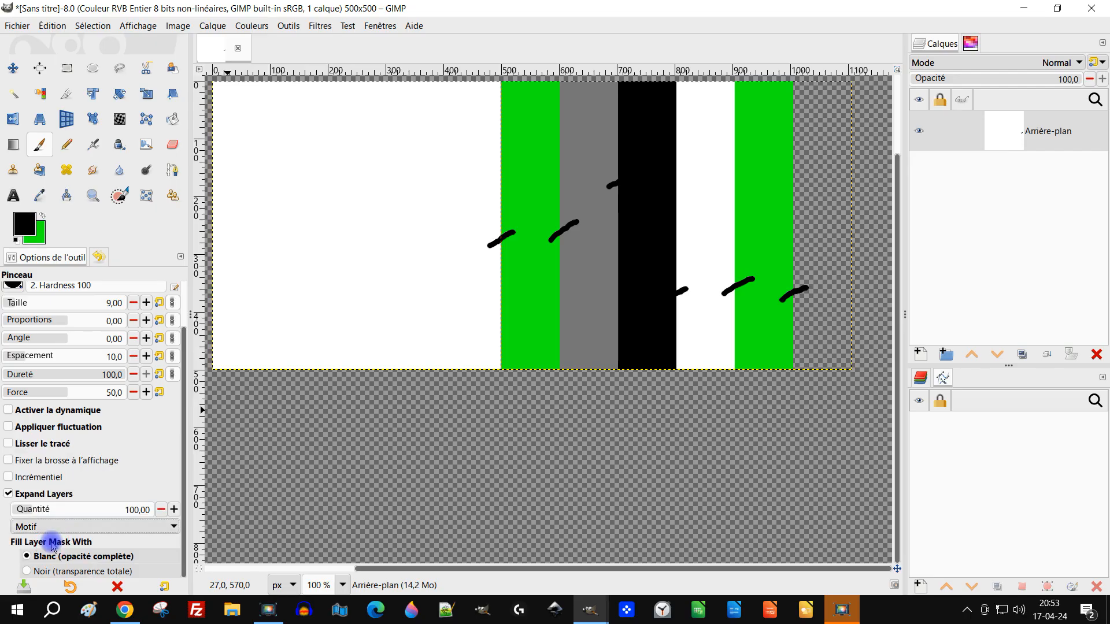
left_click(1101, 379)
mouse_move(1003, 406)
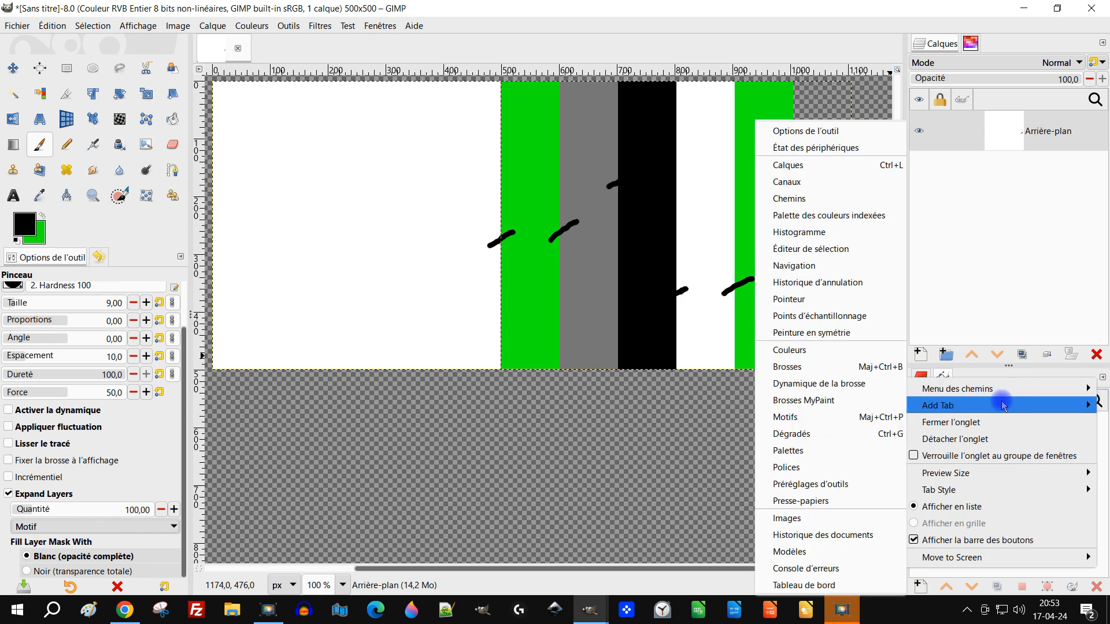
left_click(1043, 300)
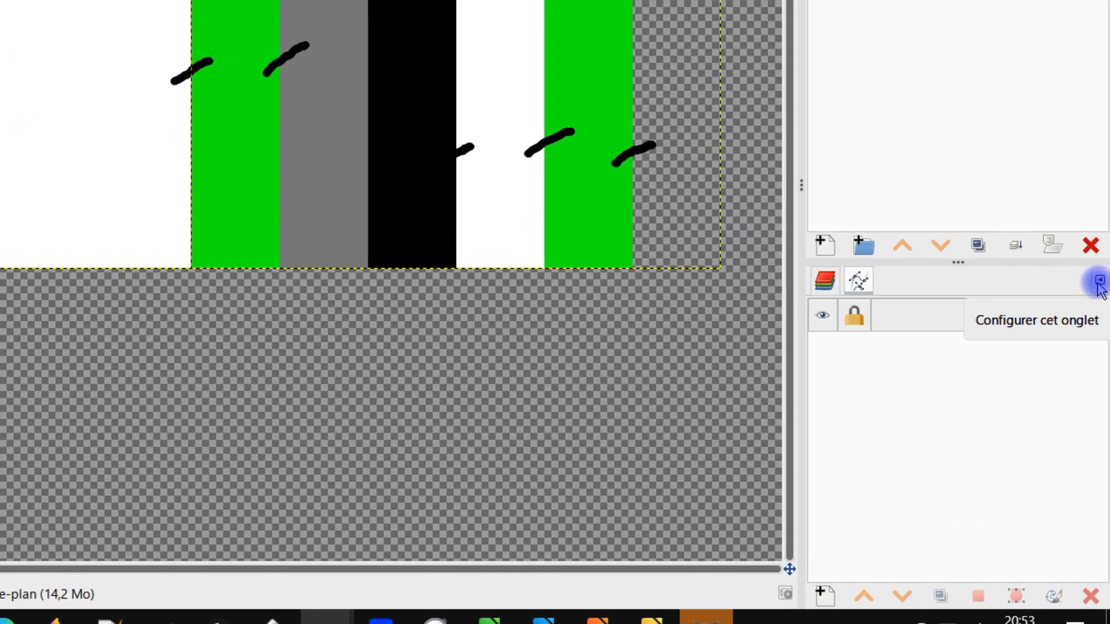
Step: Add the Patterns (Motifs) dialog beside the paths and choose the brick wall pattern as the fill
left_click(1097, 281)
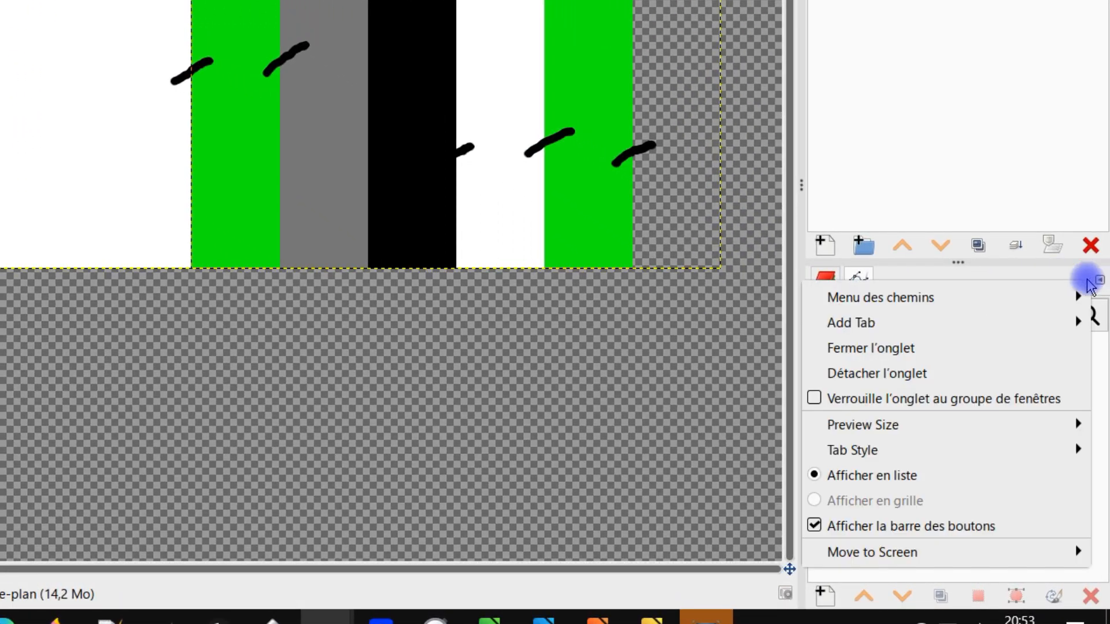
mouse_move(931, 327)
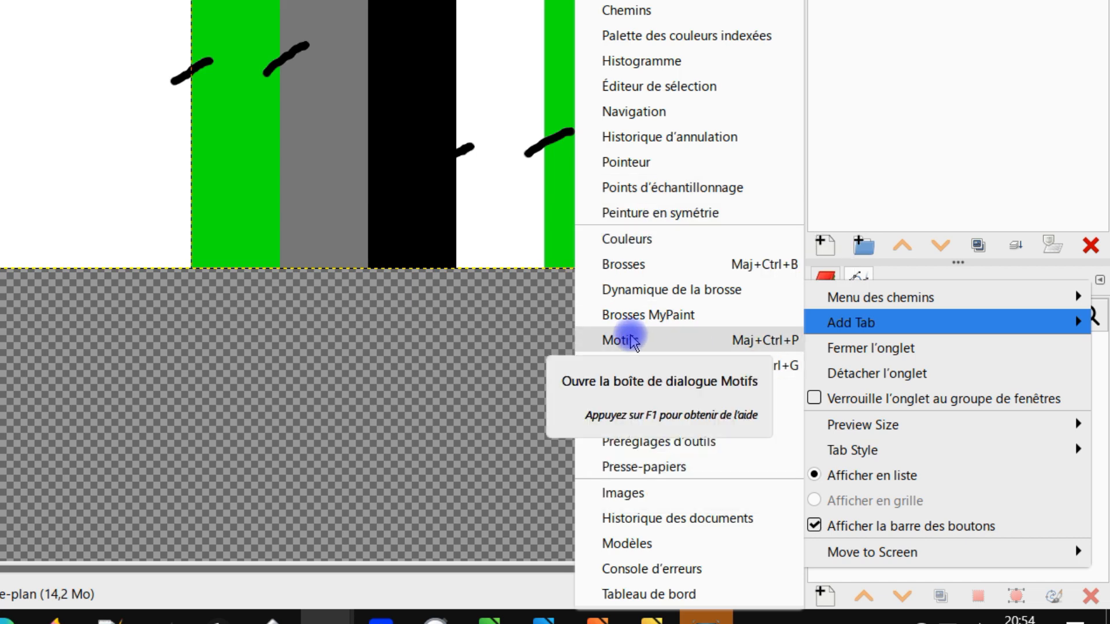
left_click(619, 340)
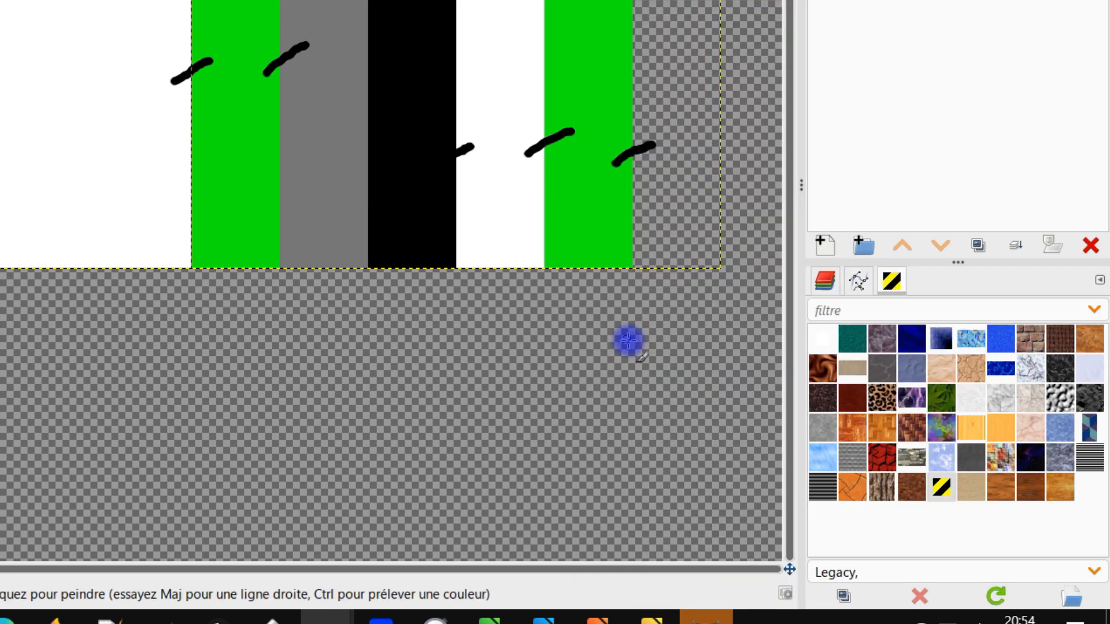
left_click(972, 347)
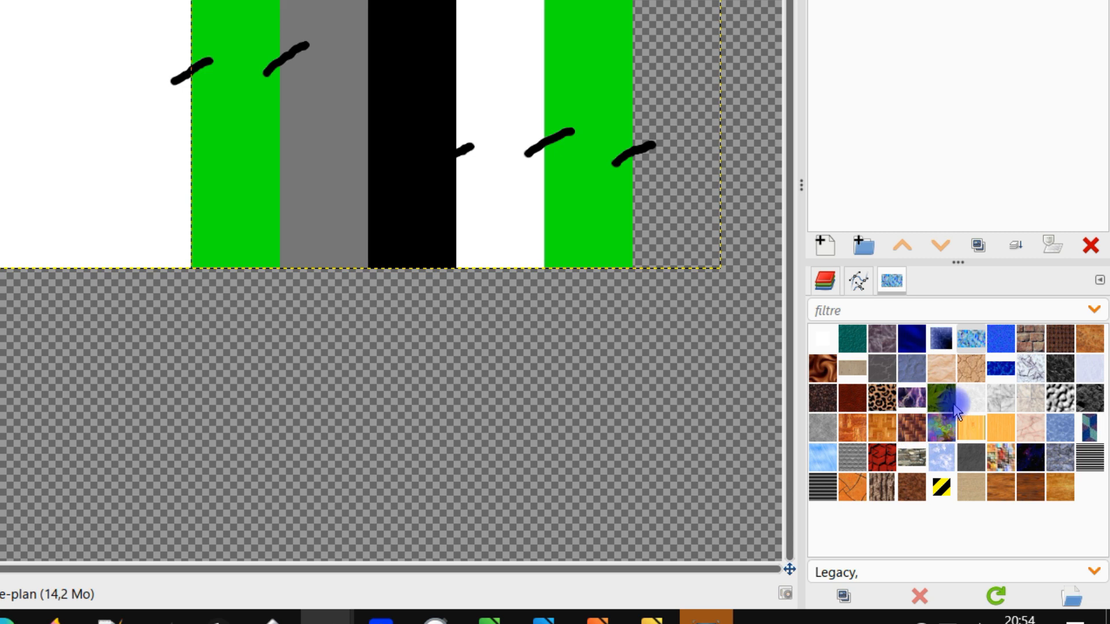
left_click(1030, 348)
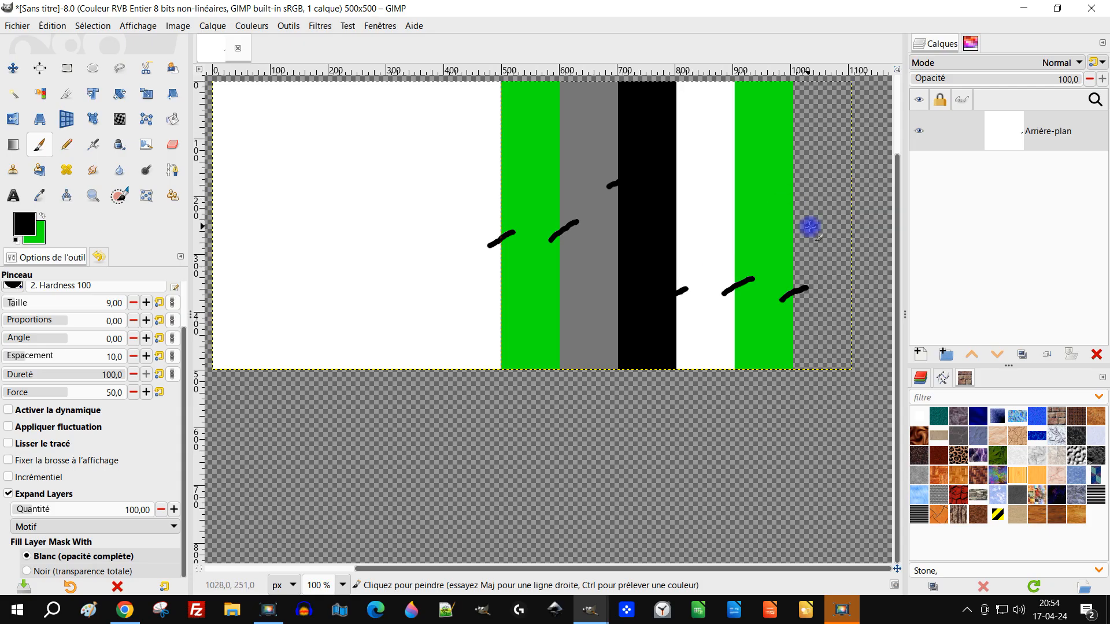
Step: Paint several black strokes past the layer's right edge, extending the layer with the brick pattern
left_click_drag(655, 43, 515, 92)
mouse_move(716, 252)
left_mouse_down()
mouse_move(642, 226)
mouse_move(619, 233)
mouse_move(670, 231)
mouse_move(724, 249)
left_mouse_up()
mouse_move(802, 241)
left_mouse_down()
mouse_move(689, 300)
mouse_move(688, 276)
left_mouse_up()
mouse_move(658, 353)
left_mouse_down()
mouse_move(682, 335)
mouse_move(748, 348)
mouse_move(785, 307)
mouse_move(770, 267)
mouse_move(801, 272)
mouse_move(815, 250)
left_mouse_up()
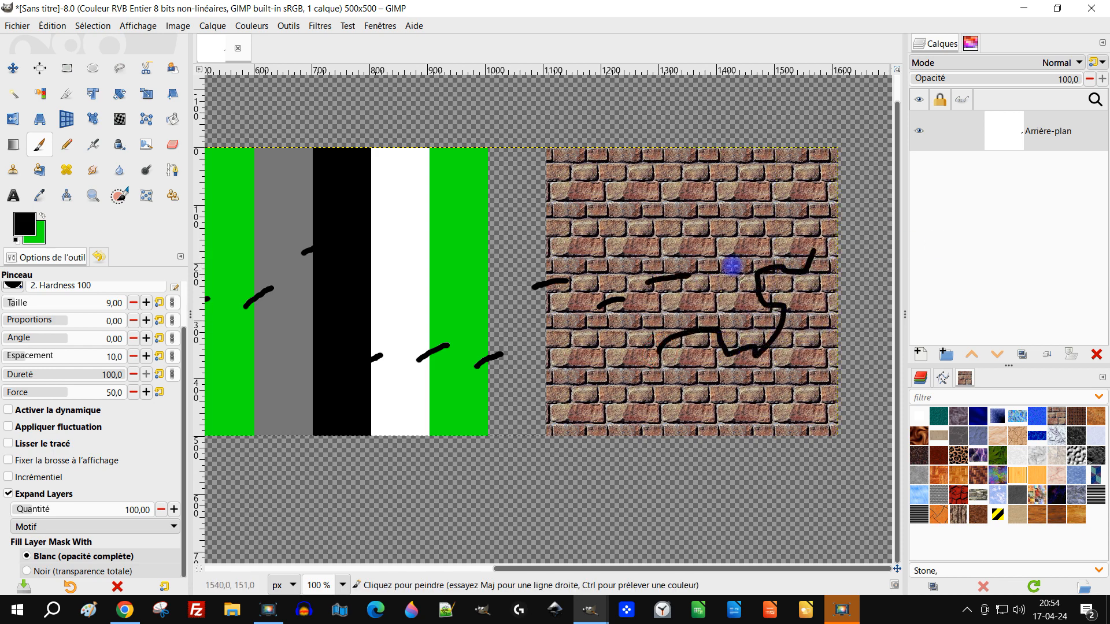
left_click_drag(498, 231, 686, 188)
mouse_move(687, 245)
left_mouse_down()
mouse_move(466, 243)
mouse_move(462, 270)
left_mouse_up()
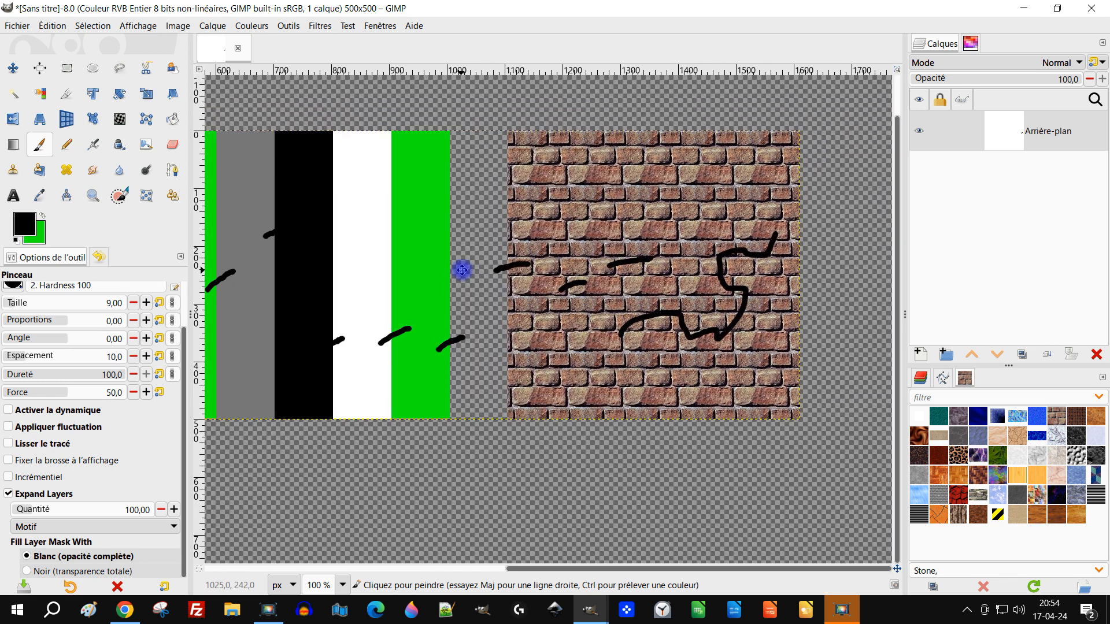
Step: Add a layer mask initialised to white (full opacity) to the background layer
right_click(1009, 142)
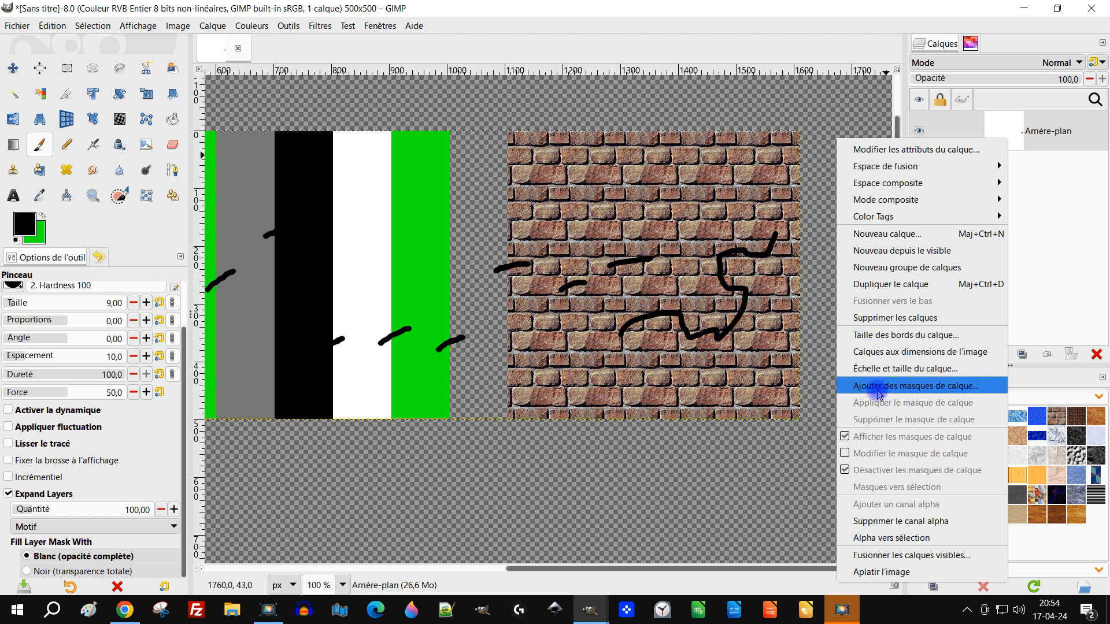
left_click(1036, 246)
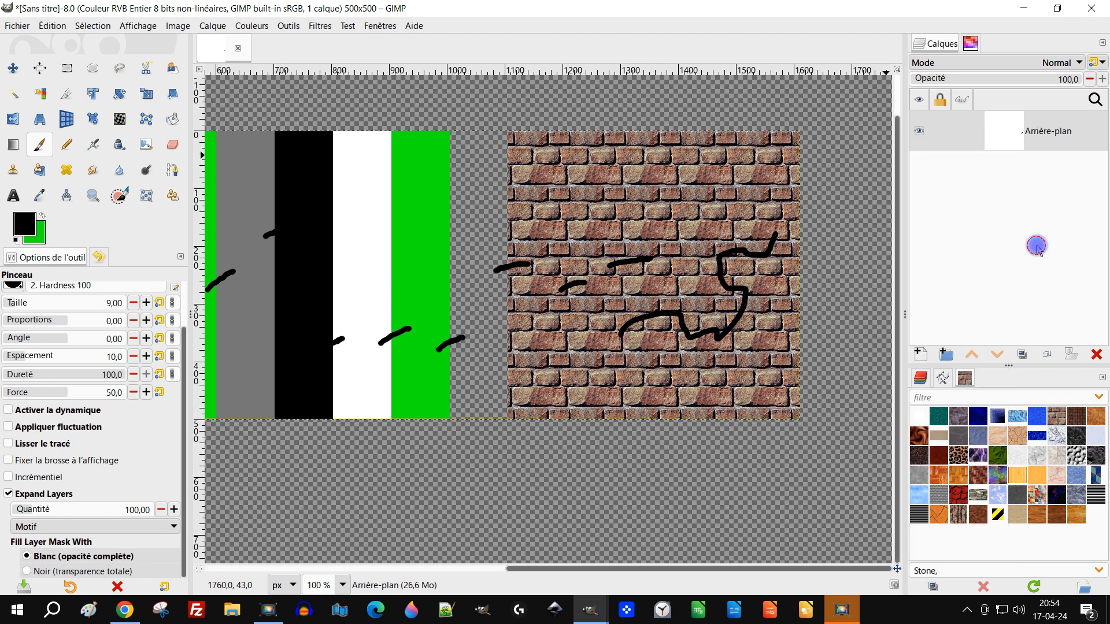
left_click(1069, 355)
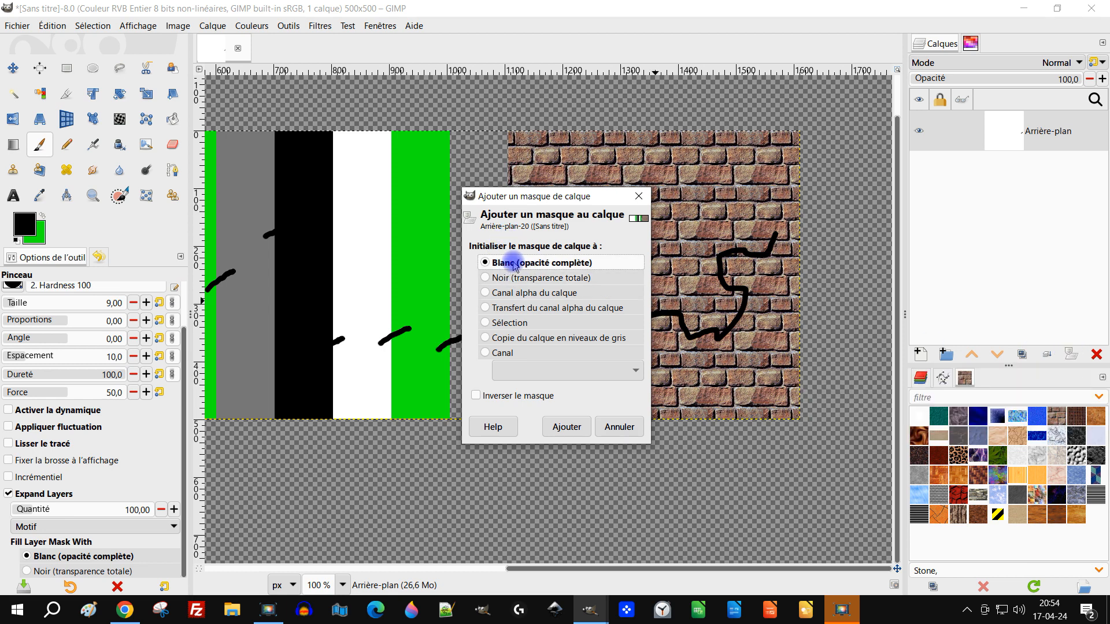
left_click(566, 429)
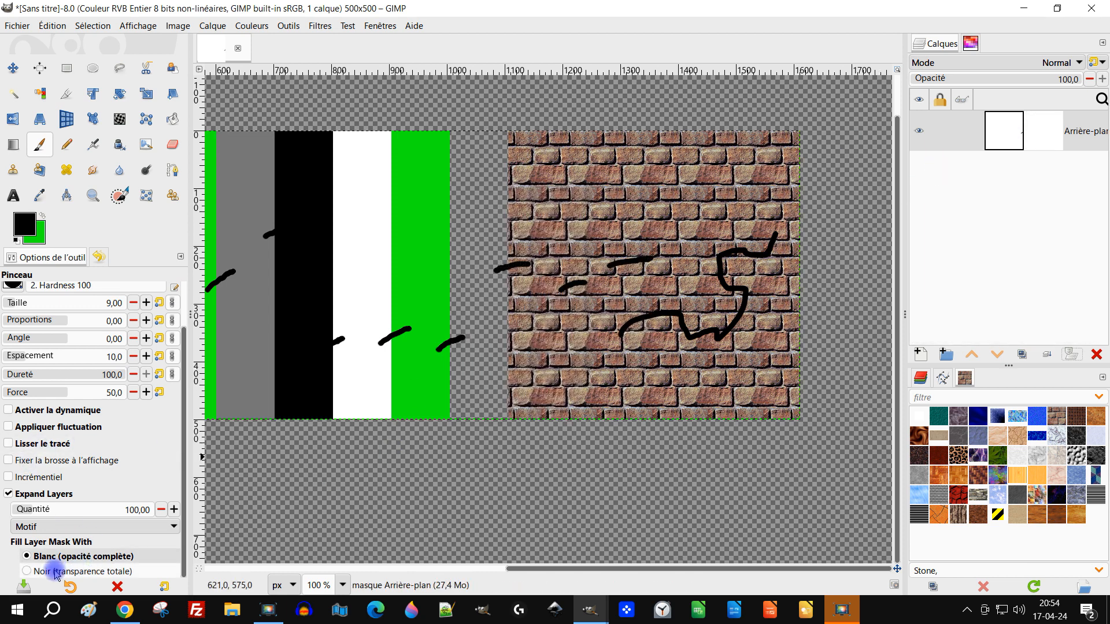
Step: Set expanded layer masks to fill with black (full transparency) and paint strokes past the brick area's right edge
left_click(35, 572)
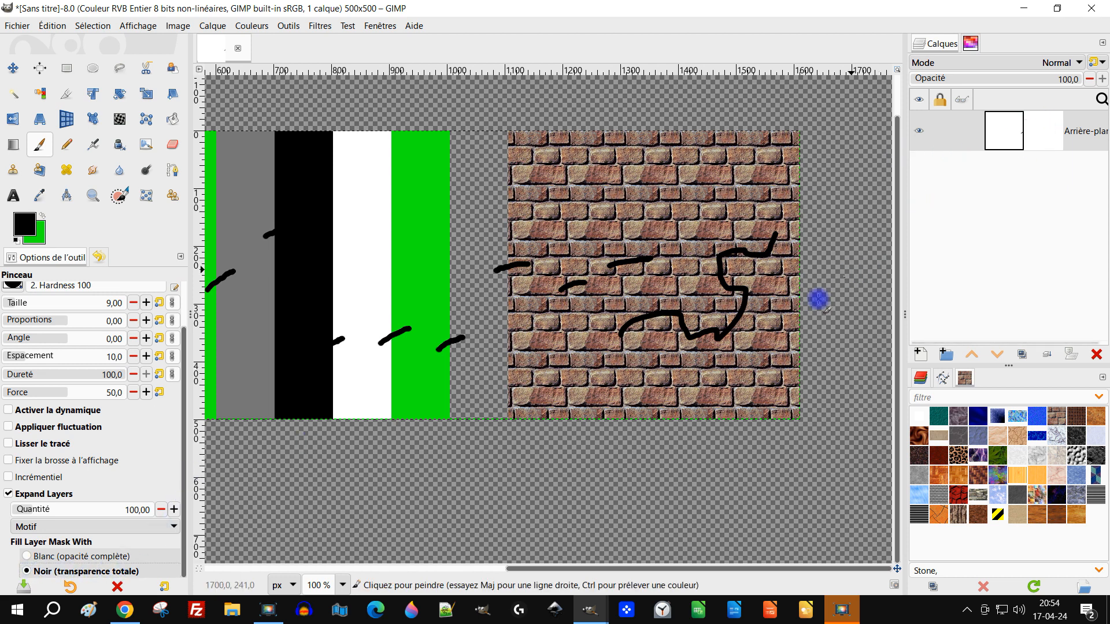
left_click_drag(679, 308, 565, 279)
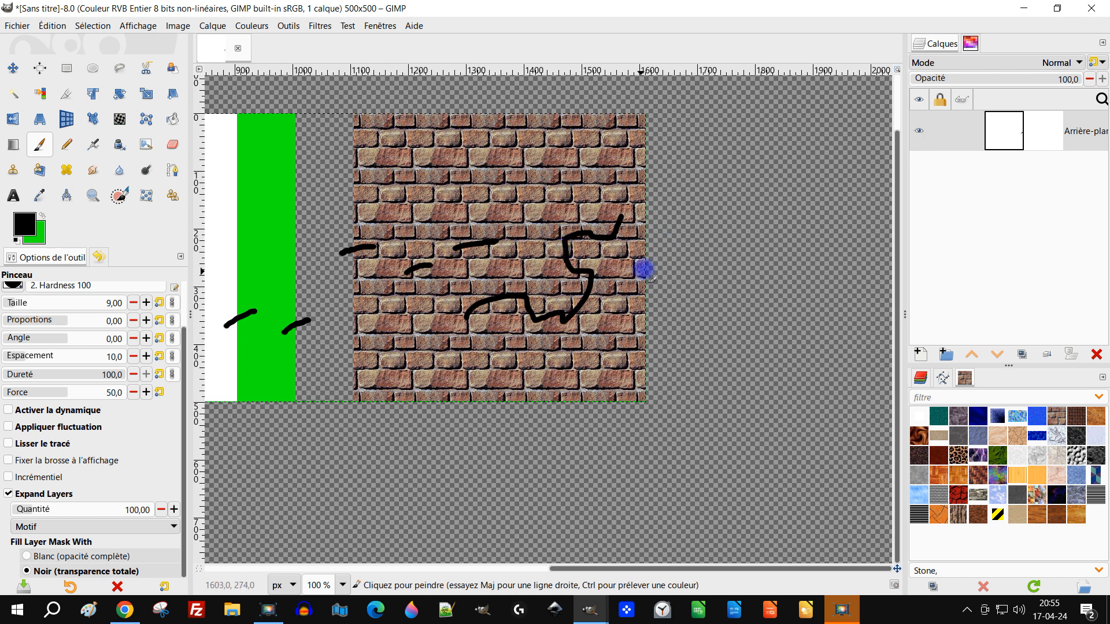
left_click_drag(637, 276, 664, 265)
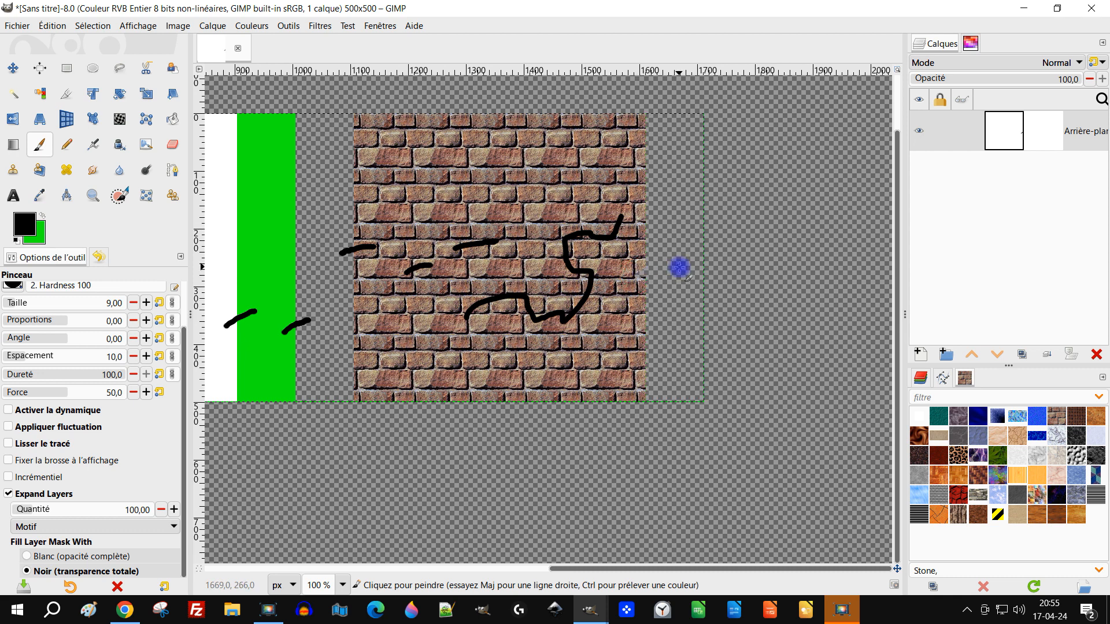
mouse_move(694, 265)
left_mouse_down()
mouse_move(757, 260)
mouse_move(637, 270)
mouse_move(692, 267)
left_mouse_up()
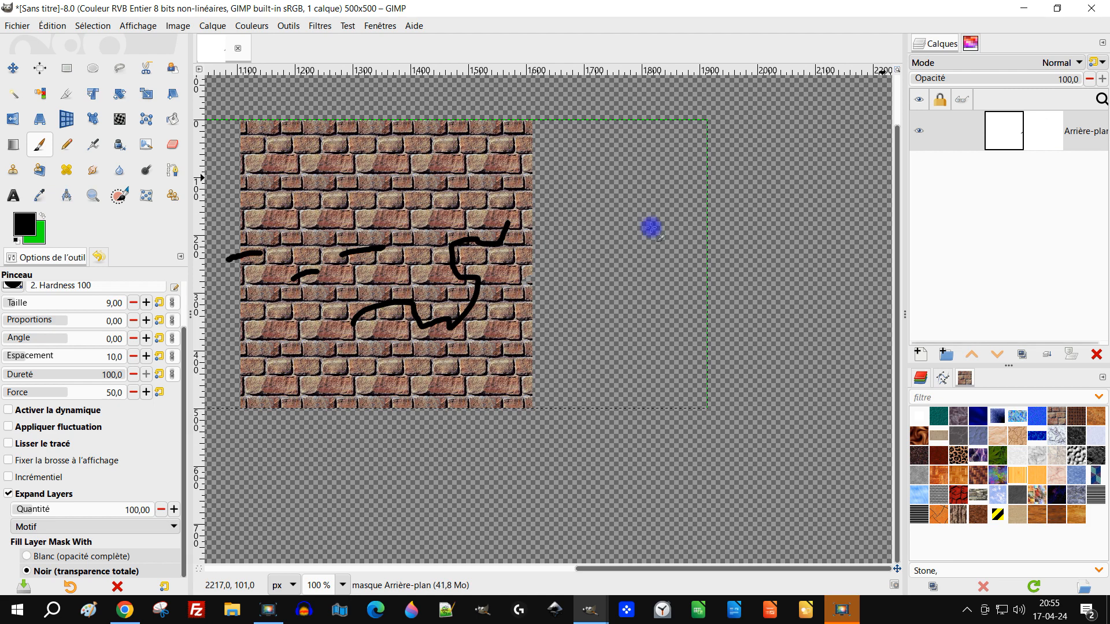
Step: Fit the canvas to the layers and turn off Show All so only the canvas area is displayed
left_click(175, 26)
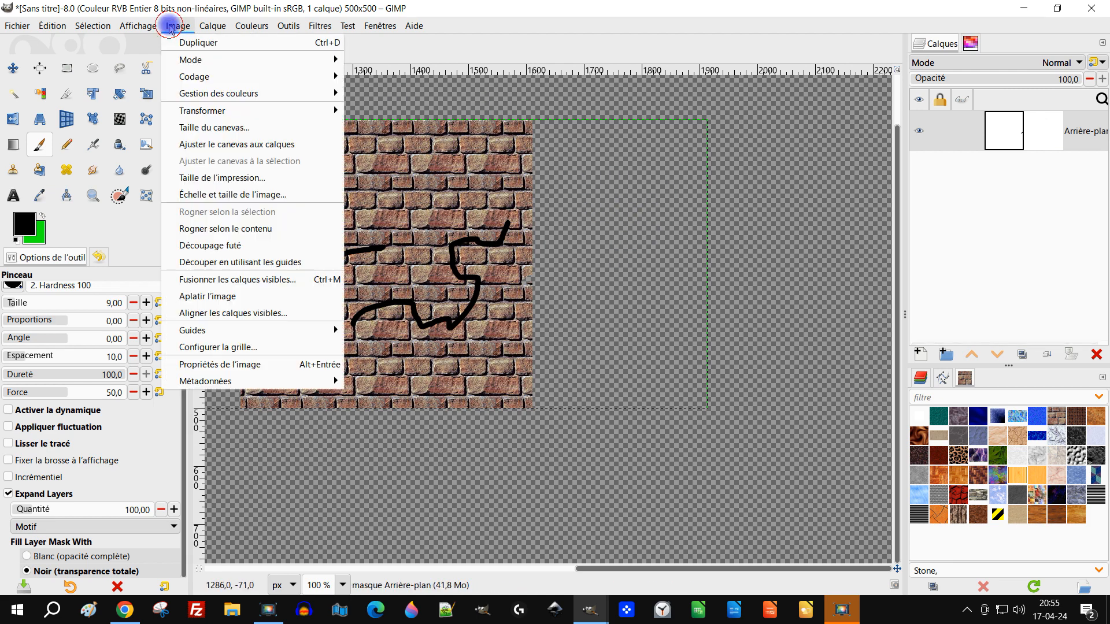
left_click(241, 149)
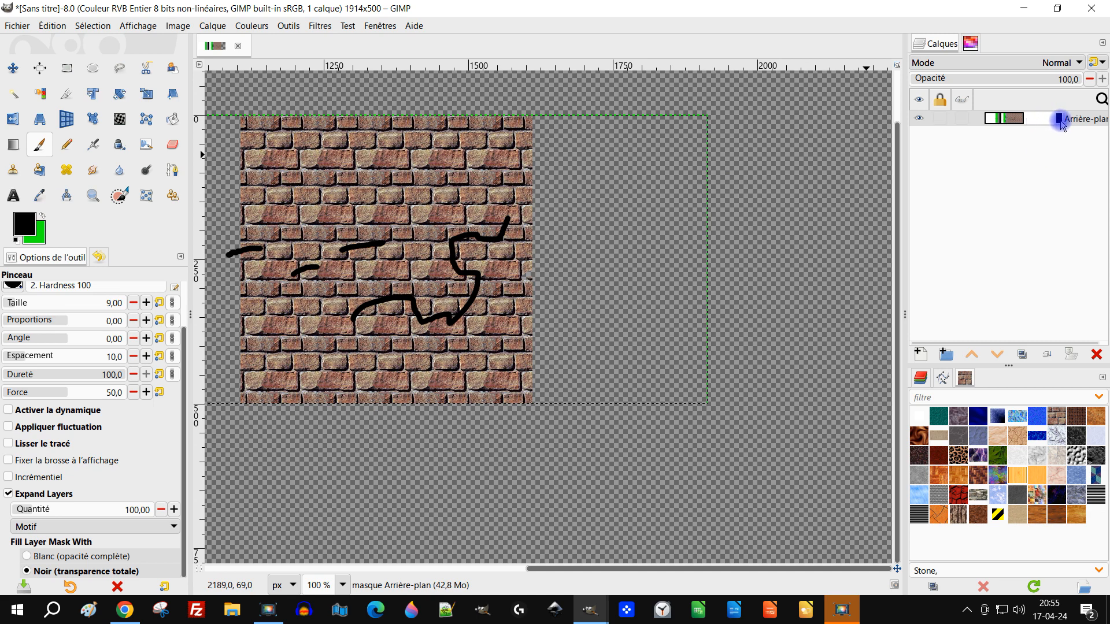
left_click(128, 27)
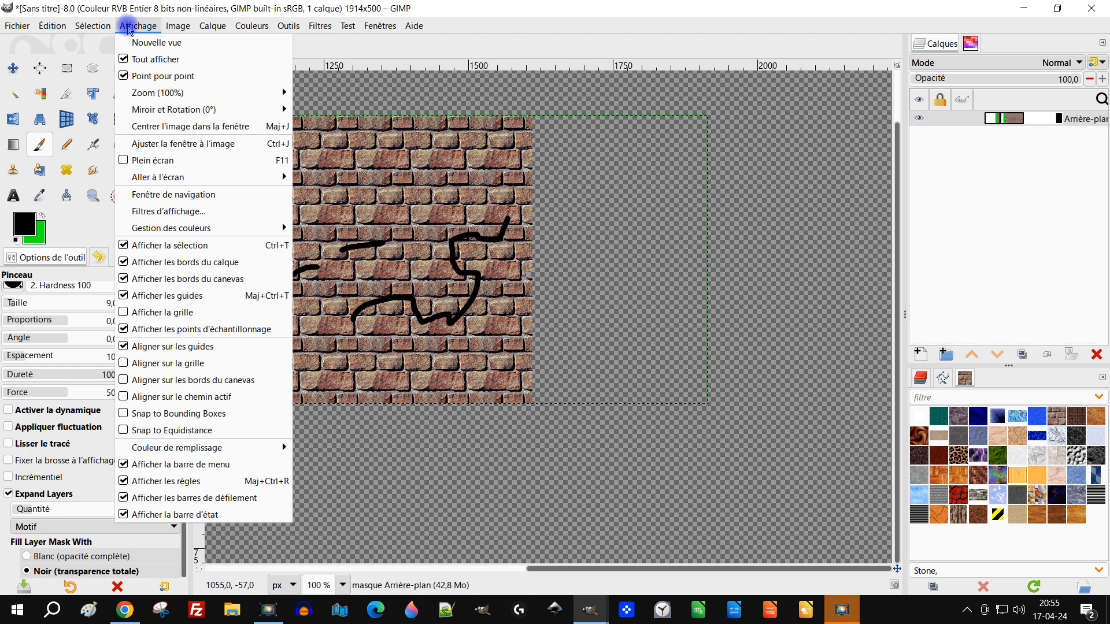
left_click(138, 59)
left_click_drag(475, 255, 586, 273)
scroll(595, 267, "down", 2, "ctrl")
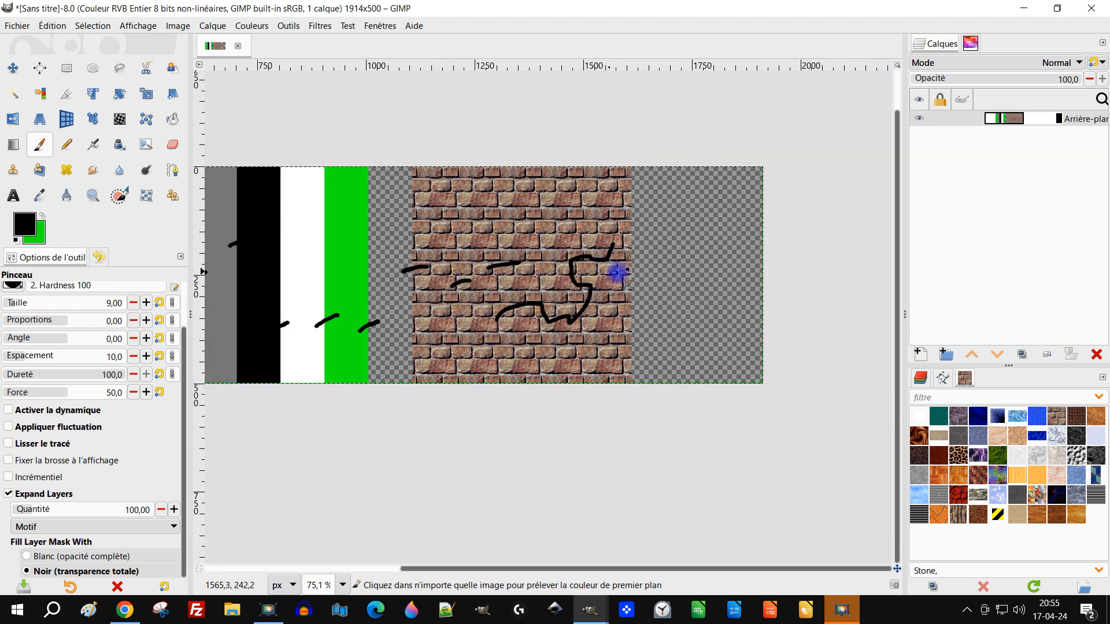
scroll(746, 315, "up", 2, "ctrl")
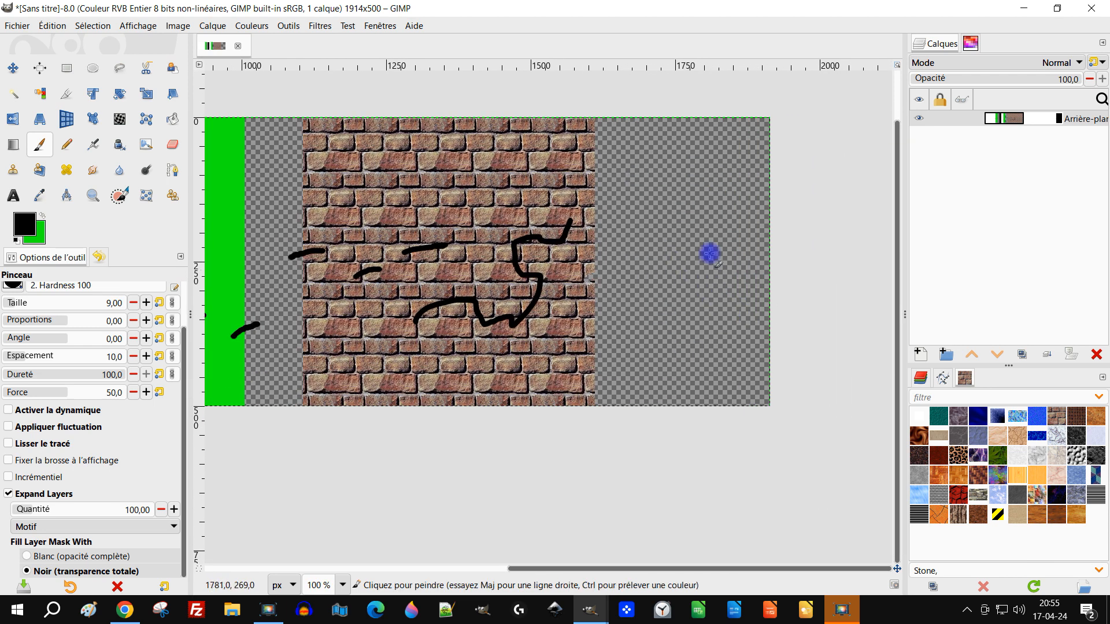
Step: Display the background layer's mask on the canvas to inspect it, and hide it again
right_click(1052, 121)
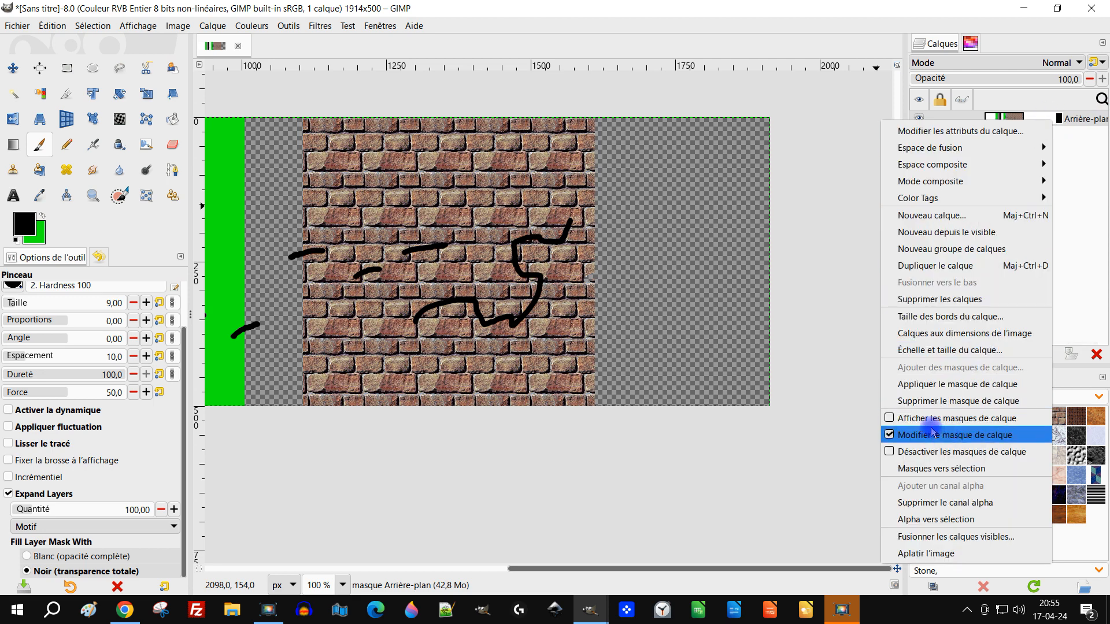
left_click(899, 419)
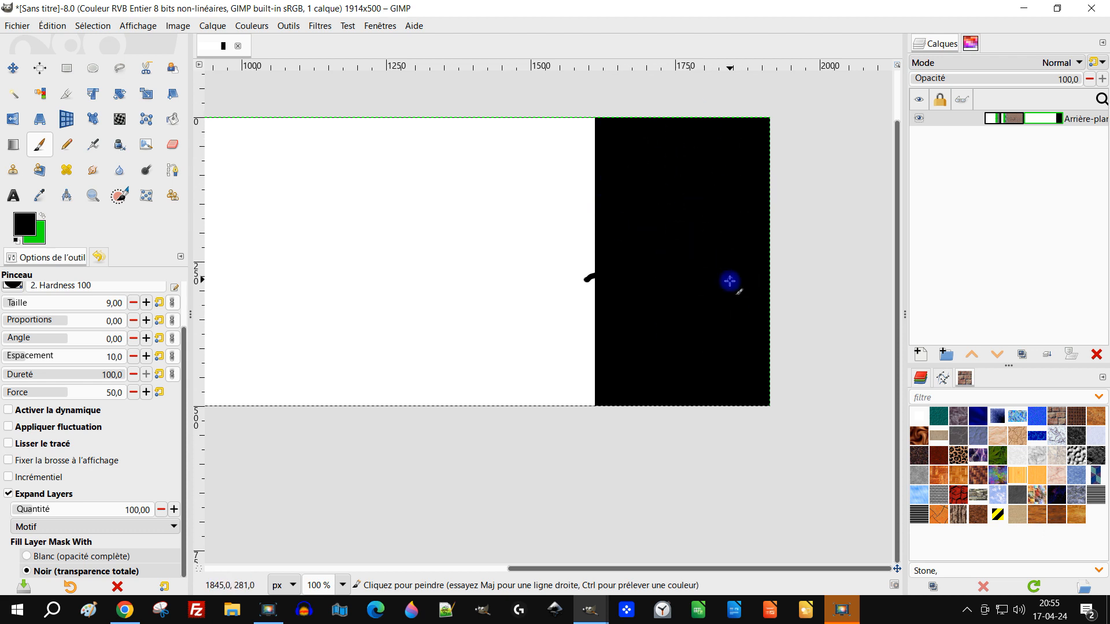
right_click(1027, 123)
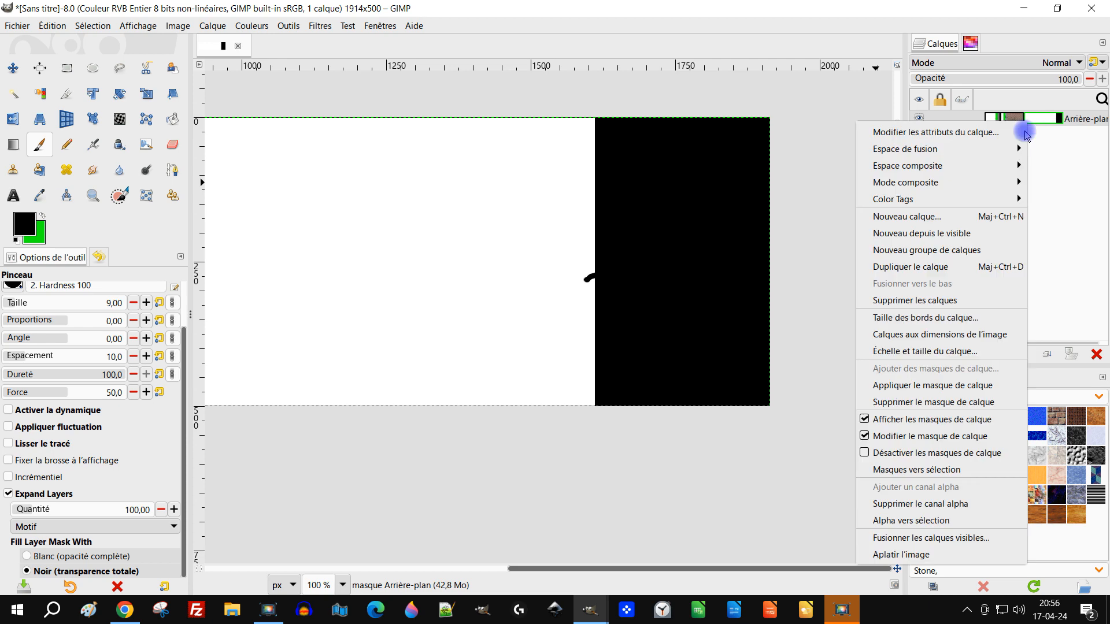
left_click(866, 420)
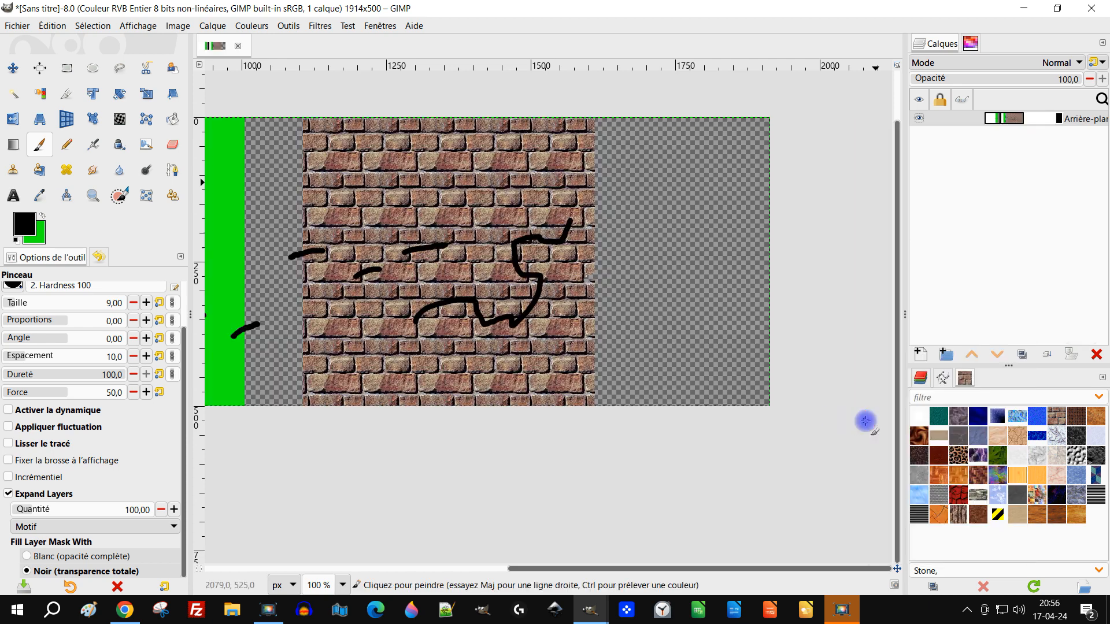
Step: Delete the layer mask from the background layer
right_click(1038, 120)
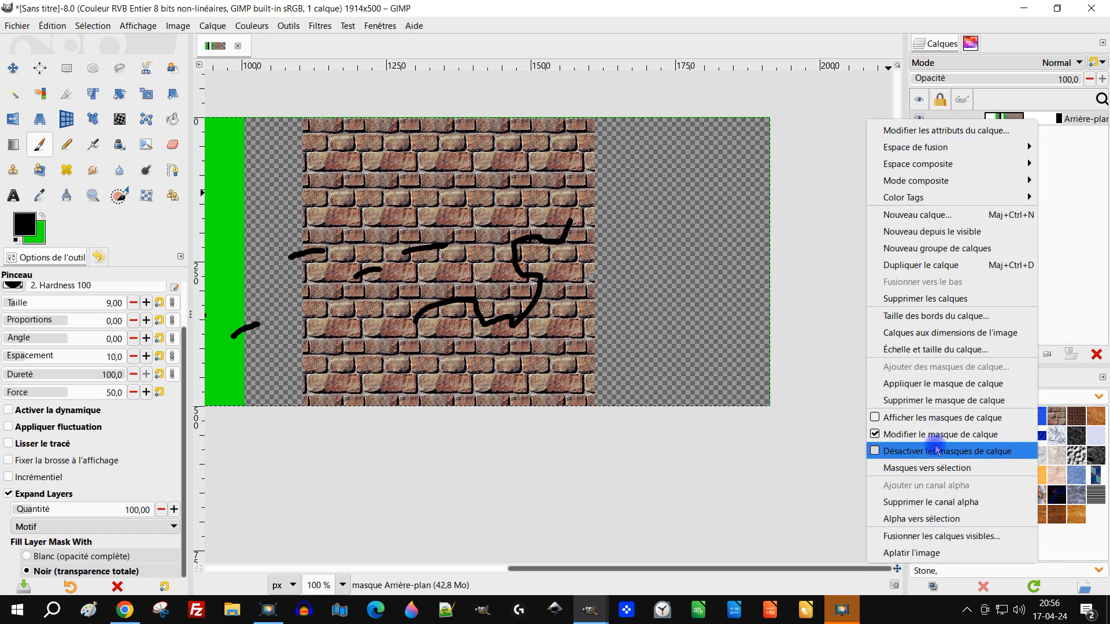
left_click(934, 402)
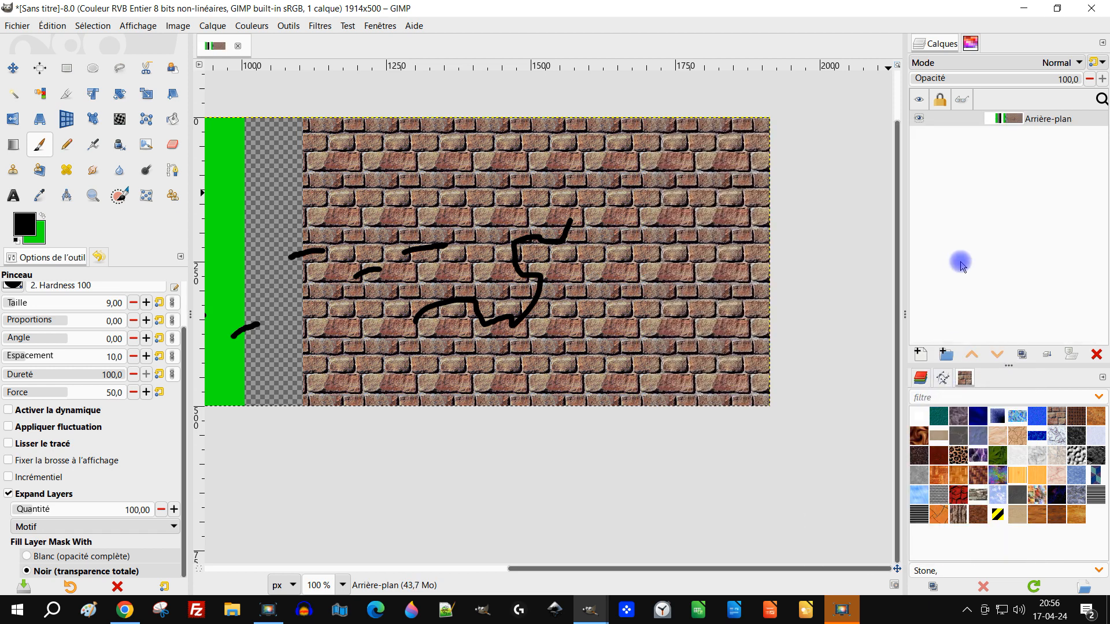
left_click_drag(536, 277, 218, 74)
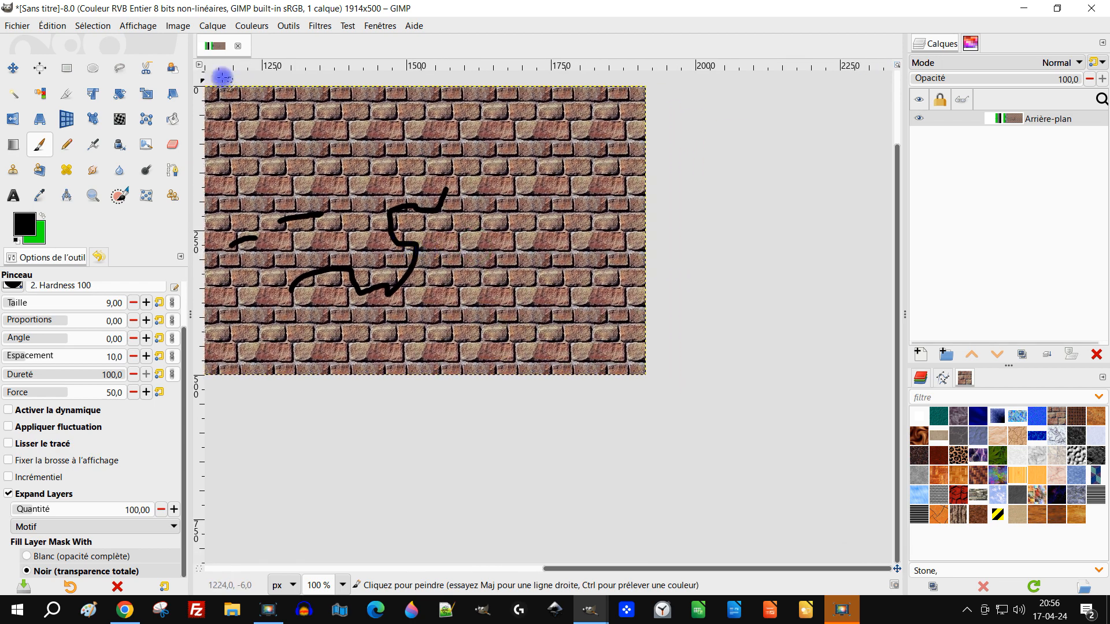
Step: Turn Show All back on and choose the yellow-and-black diagonal stripes pattern as the fill
left_click(137, 25)
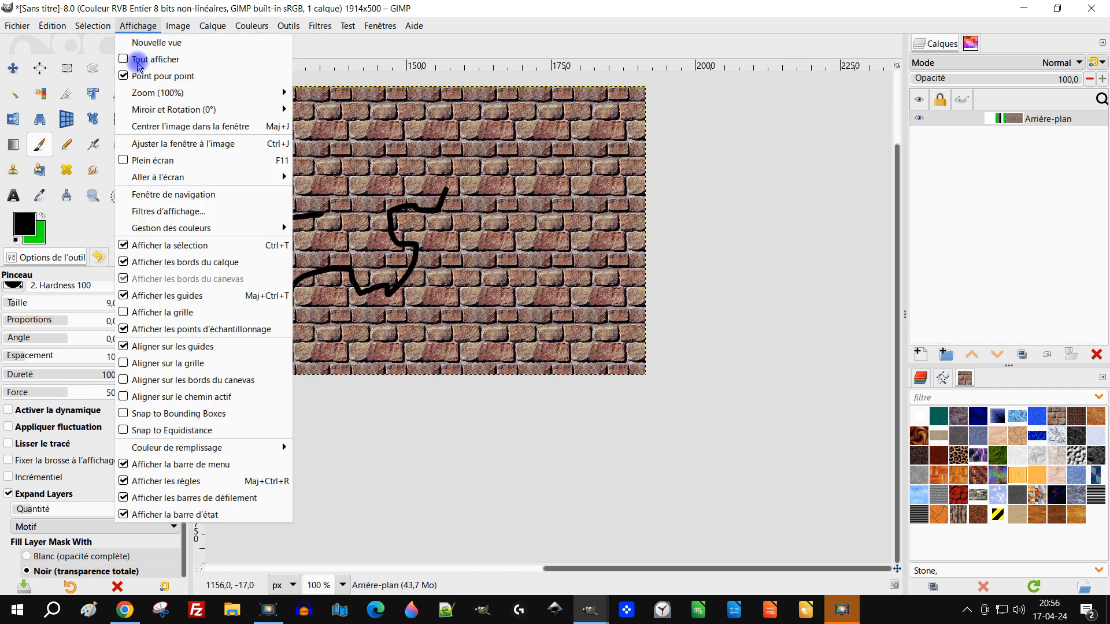
left_click(139, 60)
left_click_drag(540, 260, 394, 255)
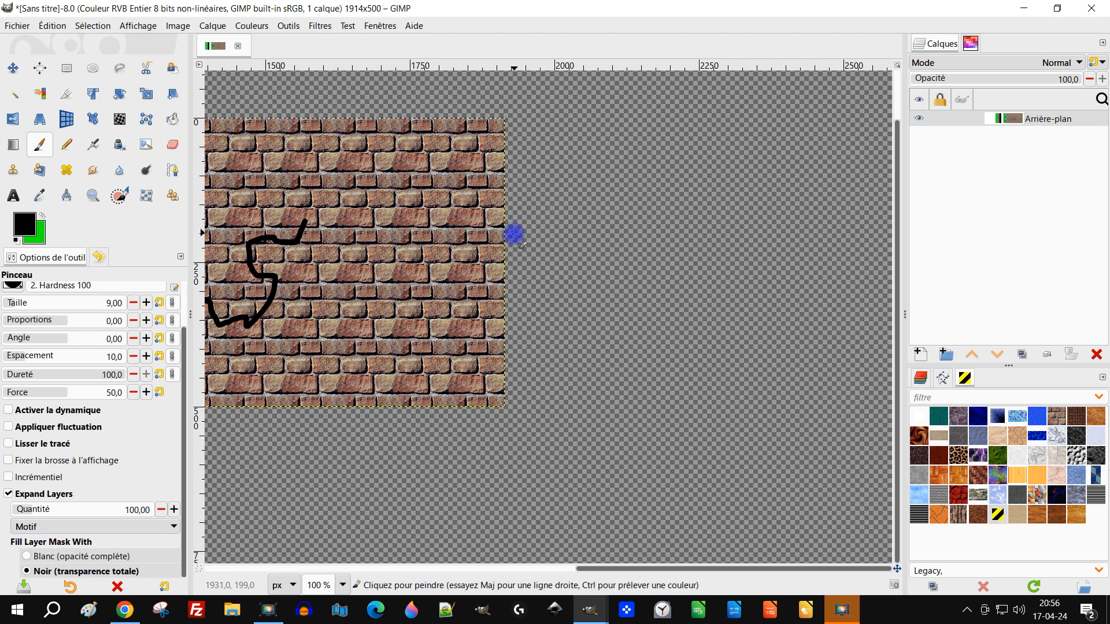
Step: Paint several black strokes past the layer's right edge, extending the layer with the diagonal stripes pattern
mouse_move(511, 273)
left_mouse_down()
mouse_move(451, 253)
mouse_move(606, 237)
left_mouse_up()
left_click(493, 230)
left_click_drag(614, 287, 665, 273)
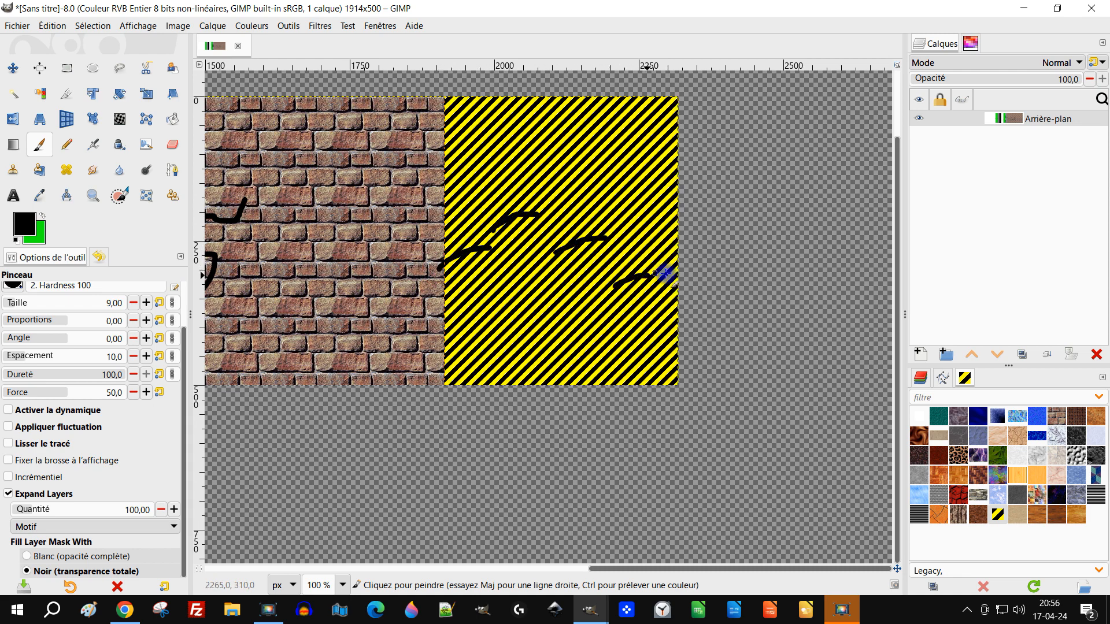
left_click_drag(677, 315, 720, 305)
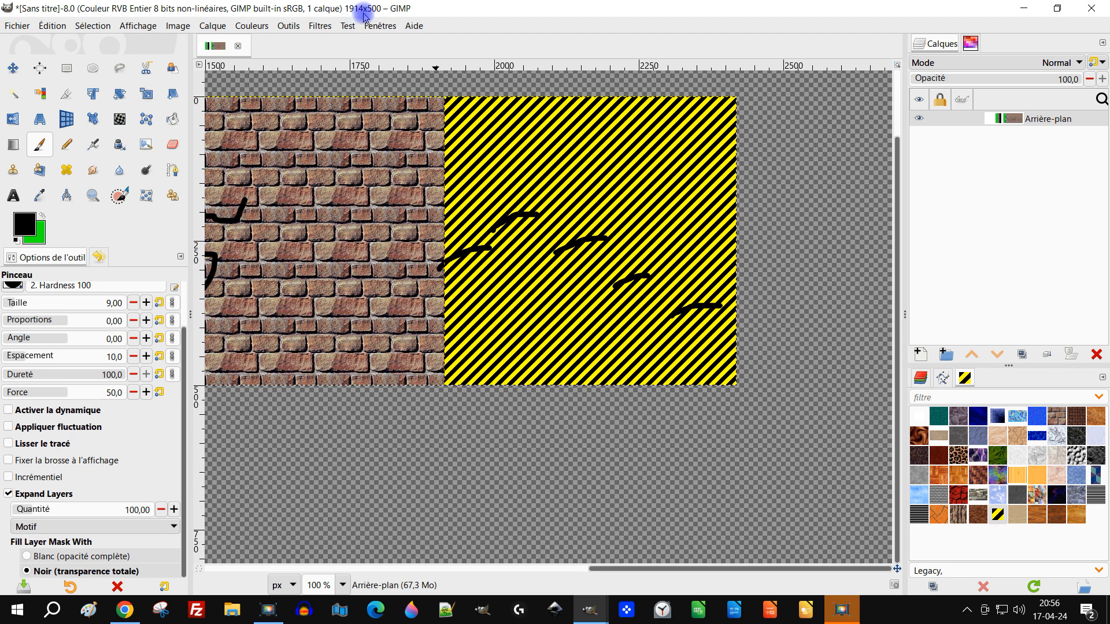
Step: Paint black strokes down past the layer's bottom edge to extend it with the diagonal stripes
scroll(500, 185, "left", 5)
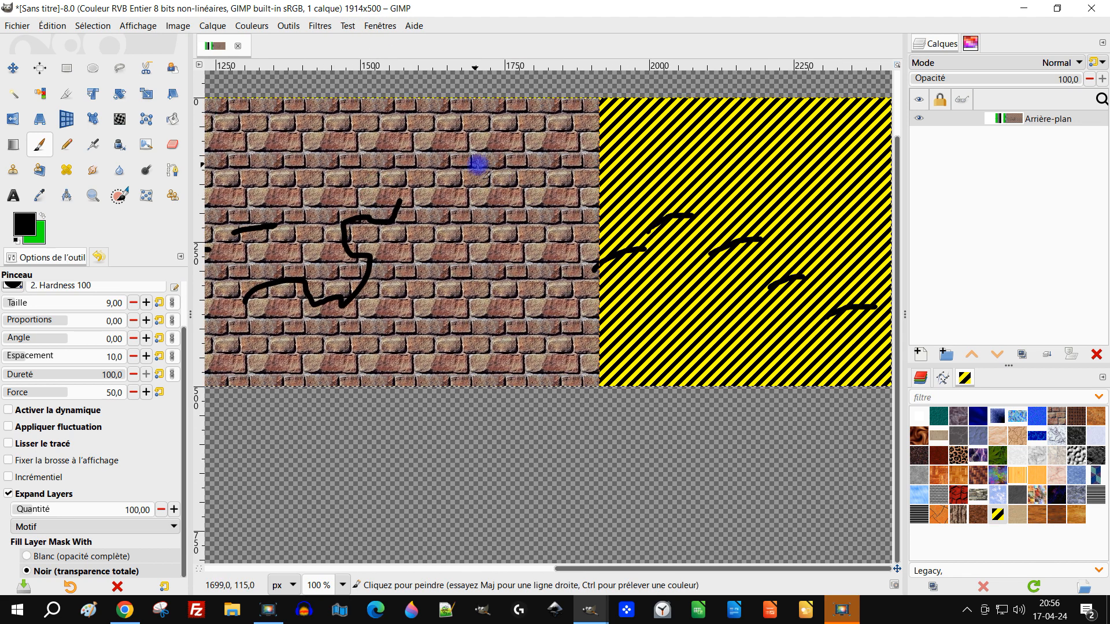
left_click_drag(427, 376, 423, 411)
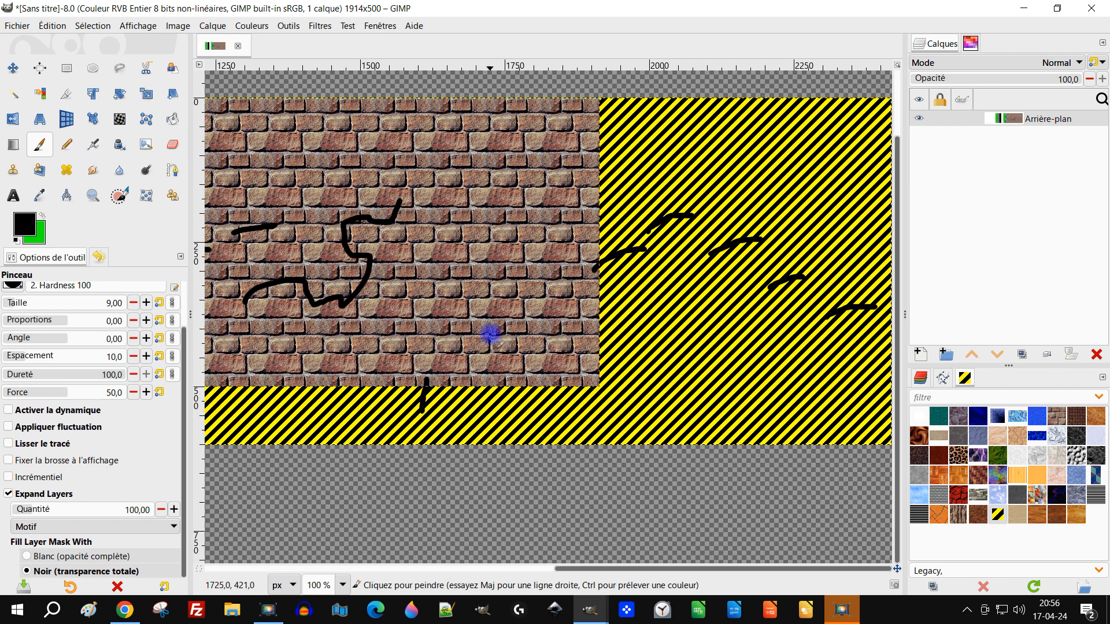
scroll(490, 344, "down", 4)
scroll(457, 329, "left", 2)
left_click_drag(438, 324, 399, 413)
Step: Paint black strokes up past the layer's top edge to extend it with the diagonal stripes
left_click_drag(490, 208, 476, 513)
left_click_drag(390, 300, 414, 270)
scroll(457, 341, "up", 3)
left_click_drag(471, 314, 503, 278)
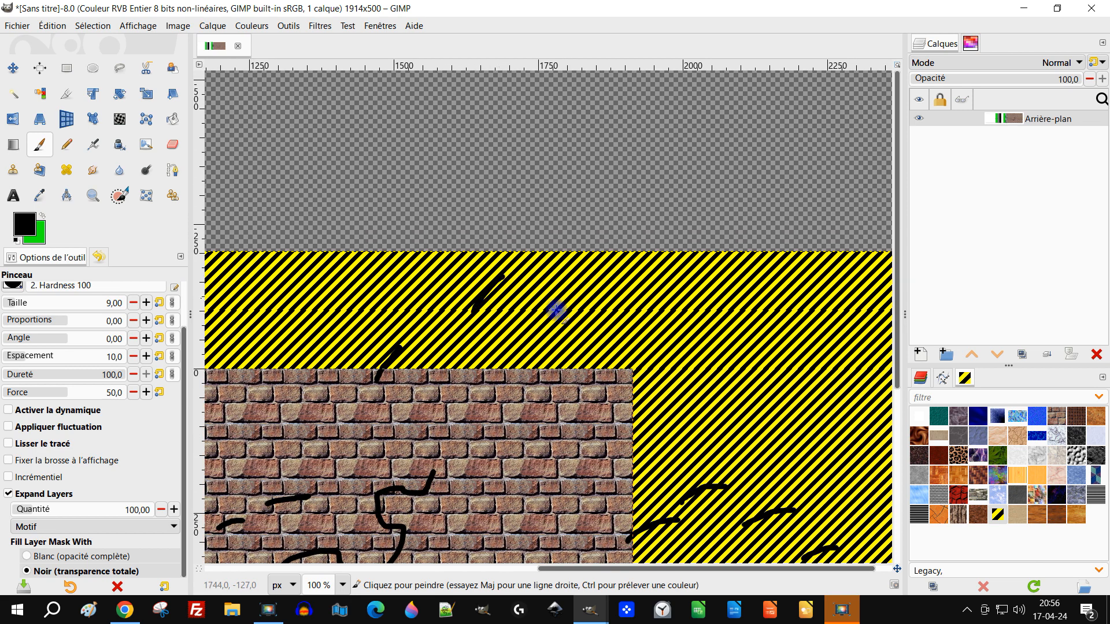
Step: Paint black strokes past the white area's left edge to extend the layer with the diagonal stripes
scroll(492, 390, "down", 5)
scroll(421, 379, "left", 20)
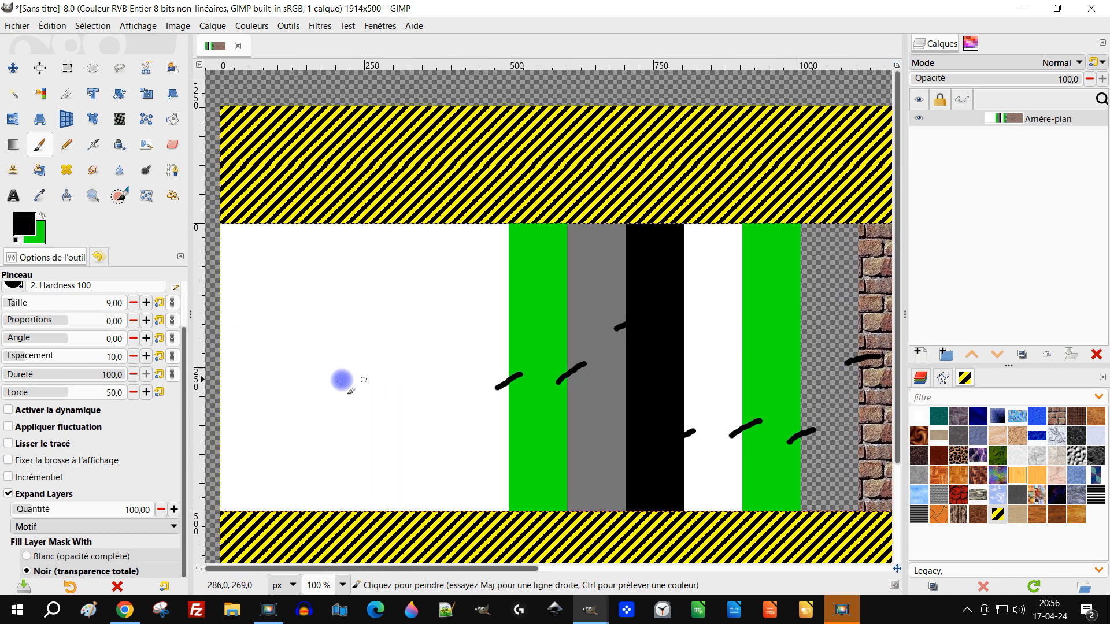
scroll(326, 345, "left", 6)
mouse_move(396, 334)
left_mouse_down()
mouse_move(325, 362)
mouse_move(292, 391)
left_mouse_up()
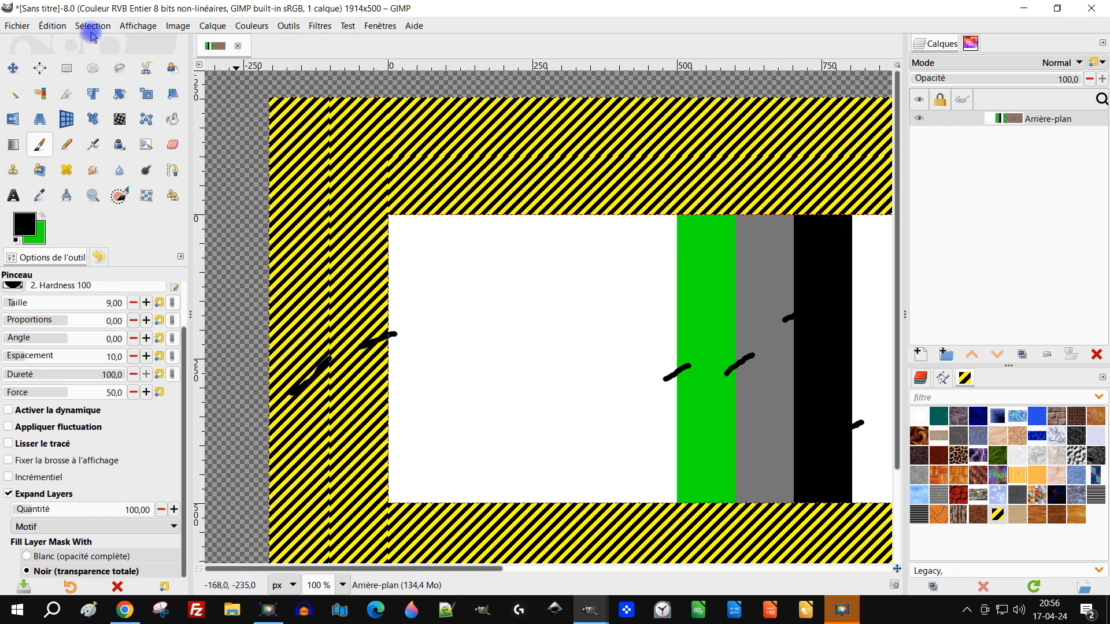
Step: Turn off Show All and fit the canvas to the layers so it includes the whole striped border
left_click(139, 26)
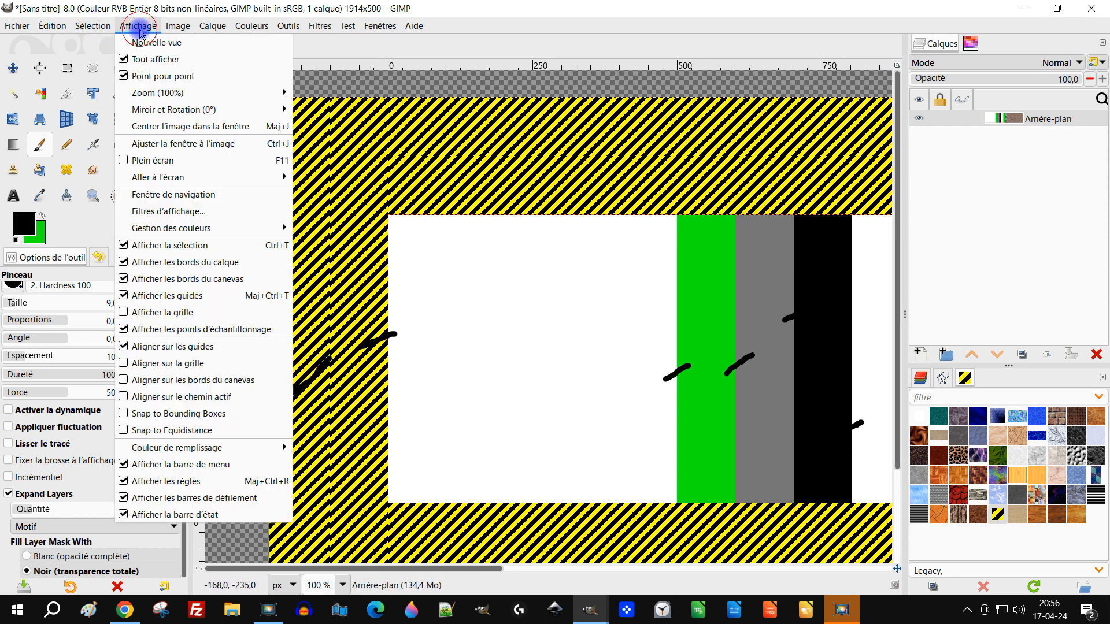
left_click(126, 60)
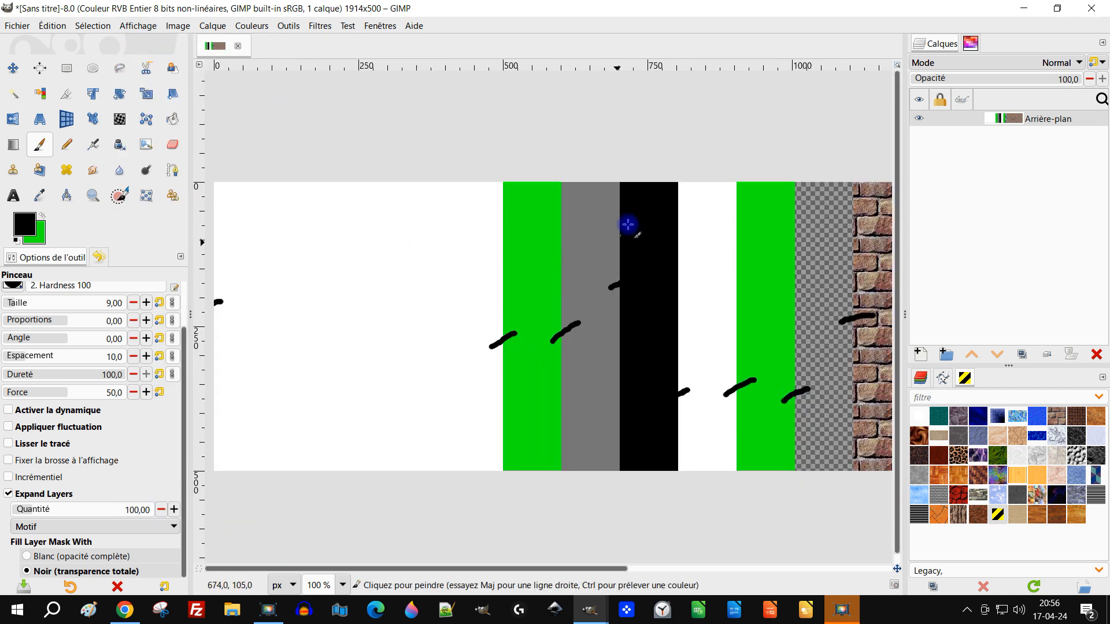
scroll(615, 256, "down", 5)
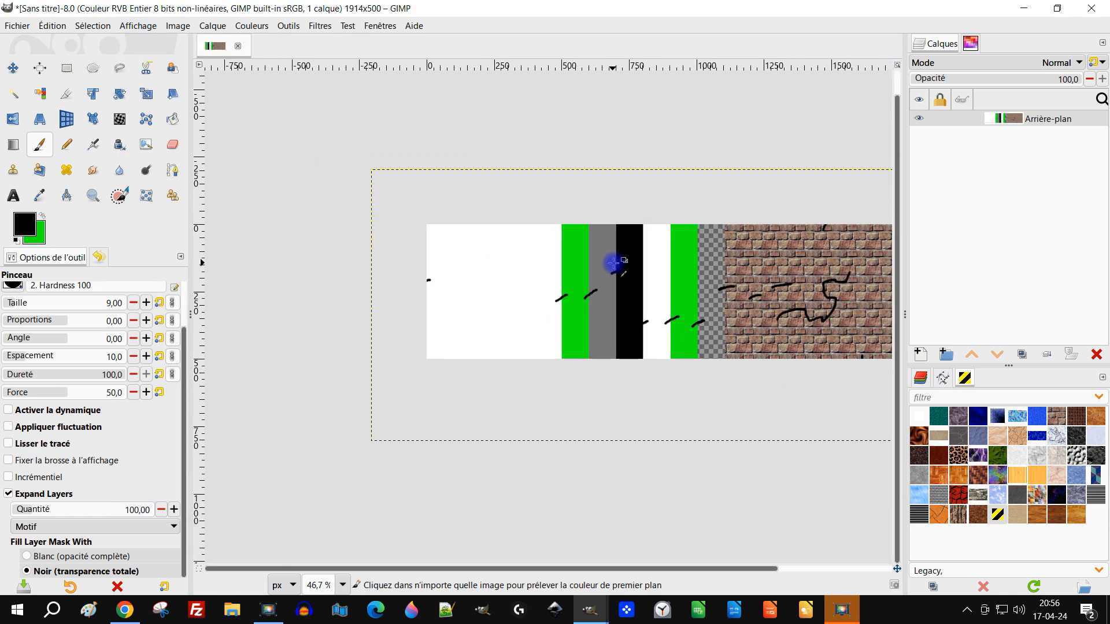
scroll(523, 231, "down", 2)
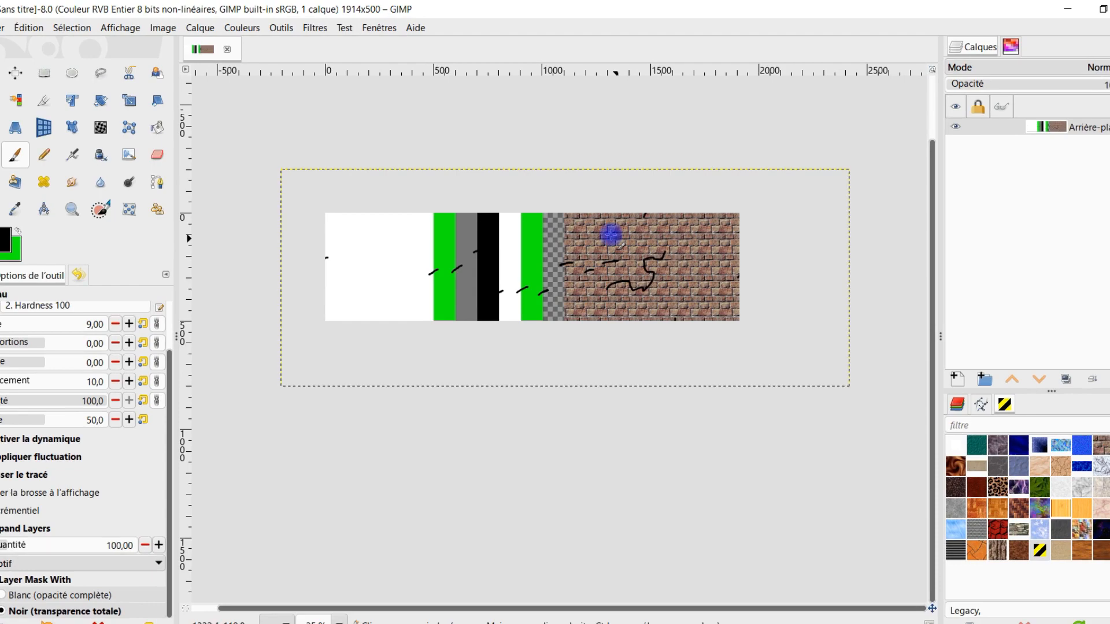
left_click(125, 33)
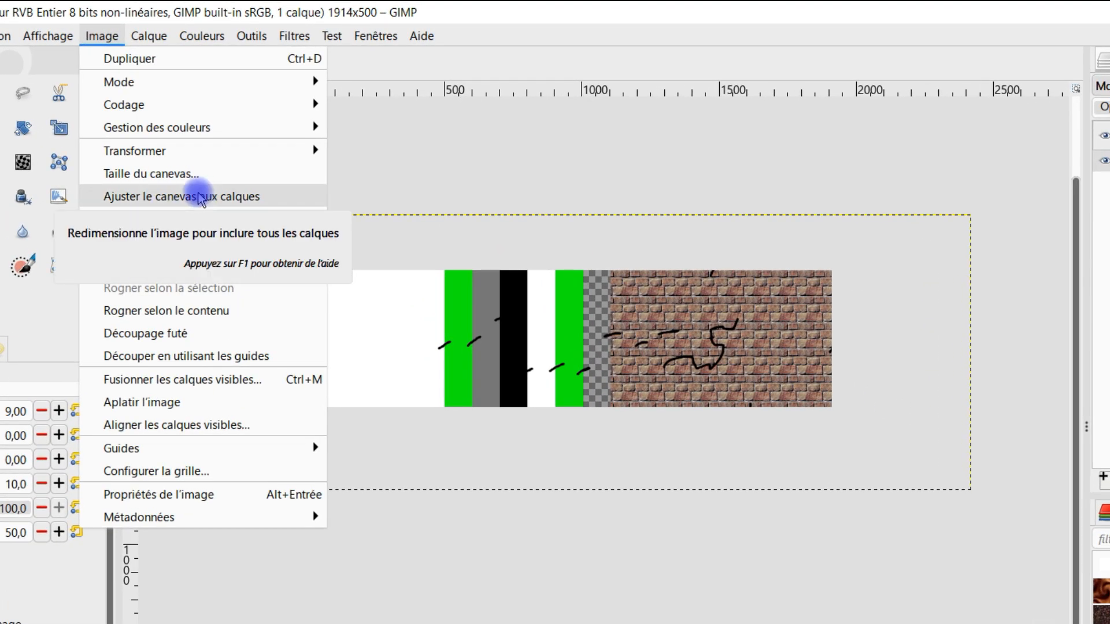
left_click(200, 198)
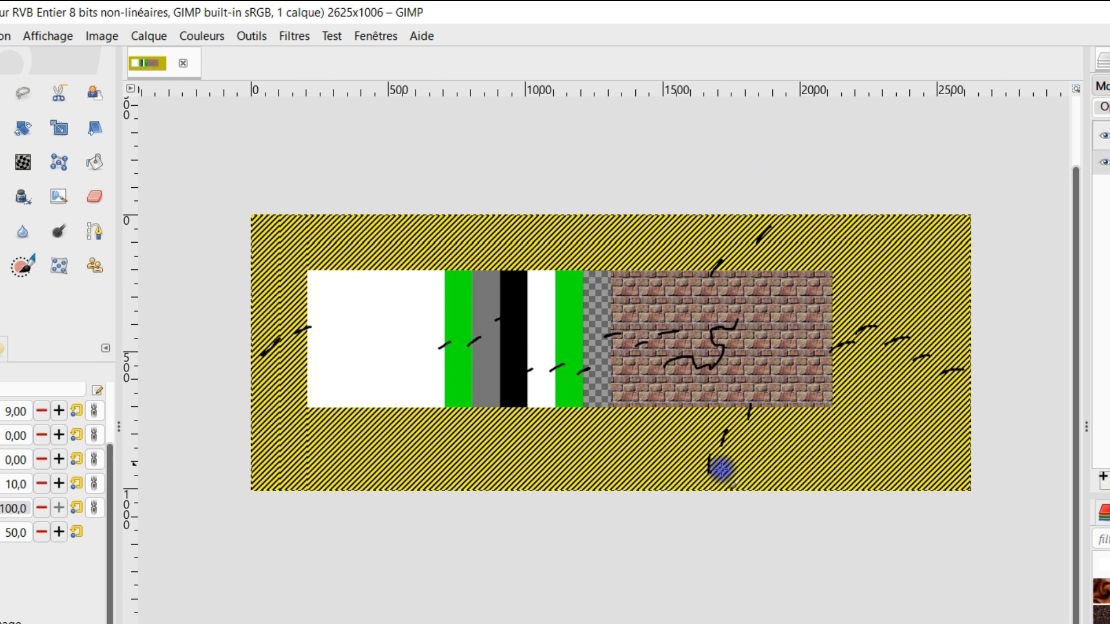
left_click_drag(877, 258, 865, 304)
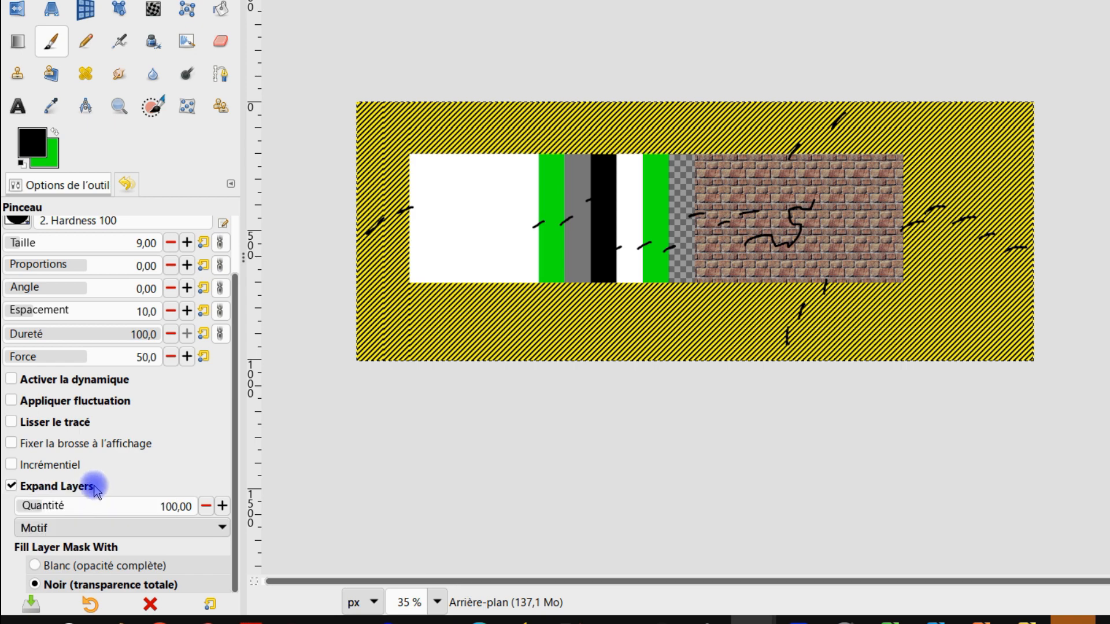
Step: Check the Expand Layers options of the Pencil, Airbrush, Ink (Calligraphie) and MyPaint Brush tools
left_click(86, 43)
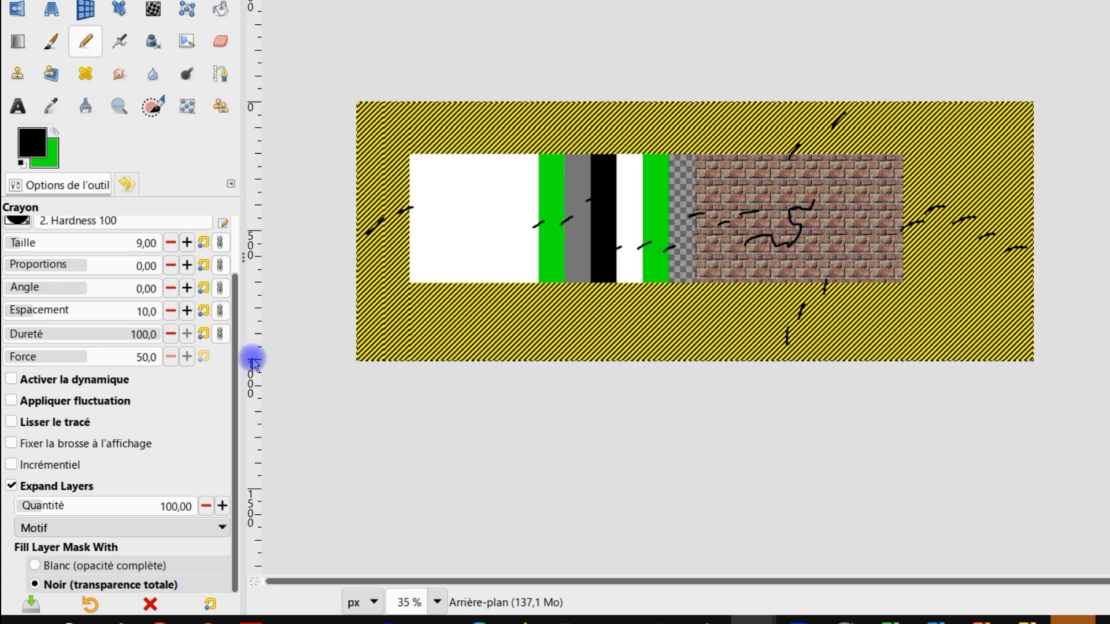
left_click(120, 45)
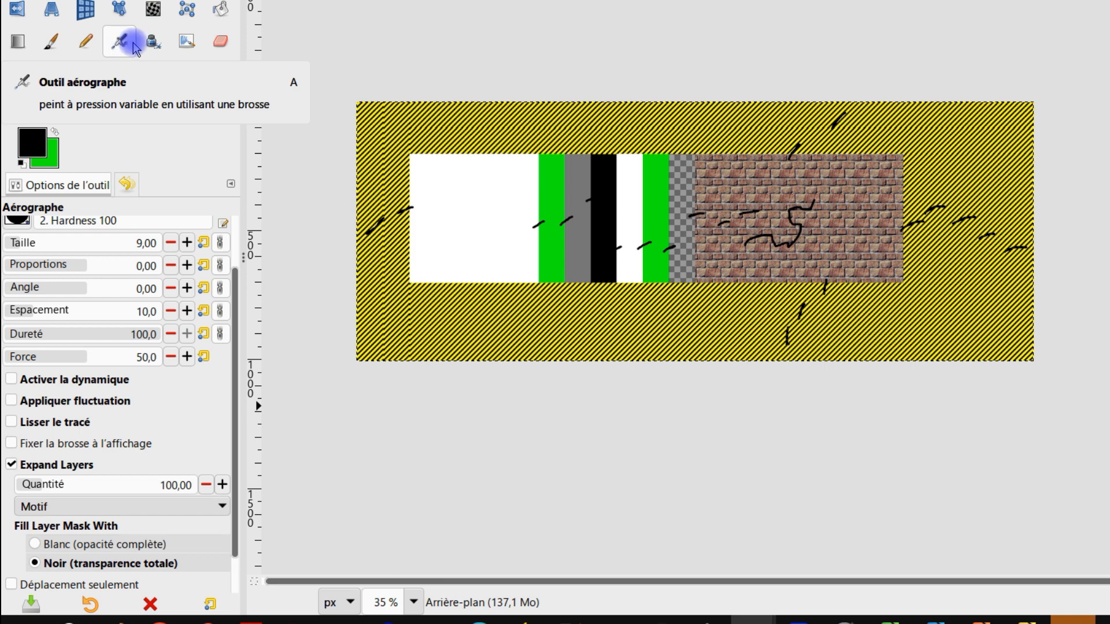
left_click(153, 43)
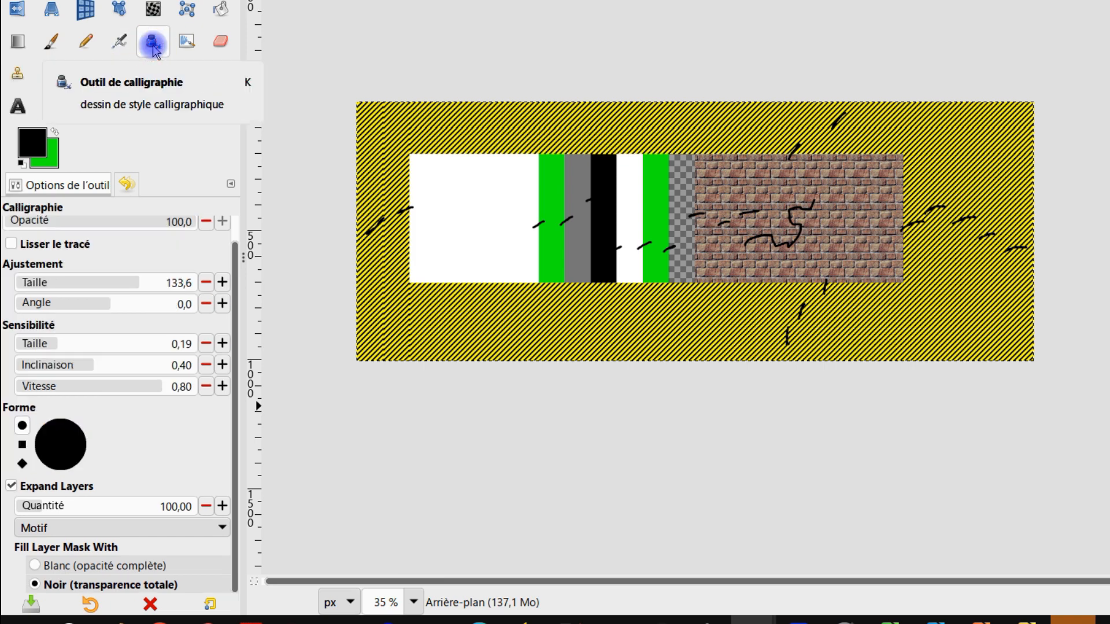
left_click(185, 45)
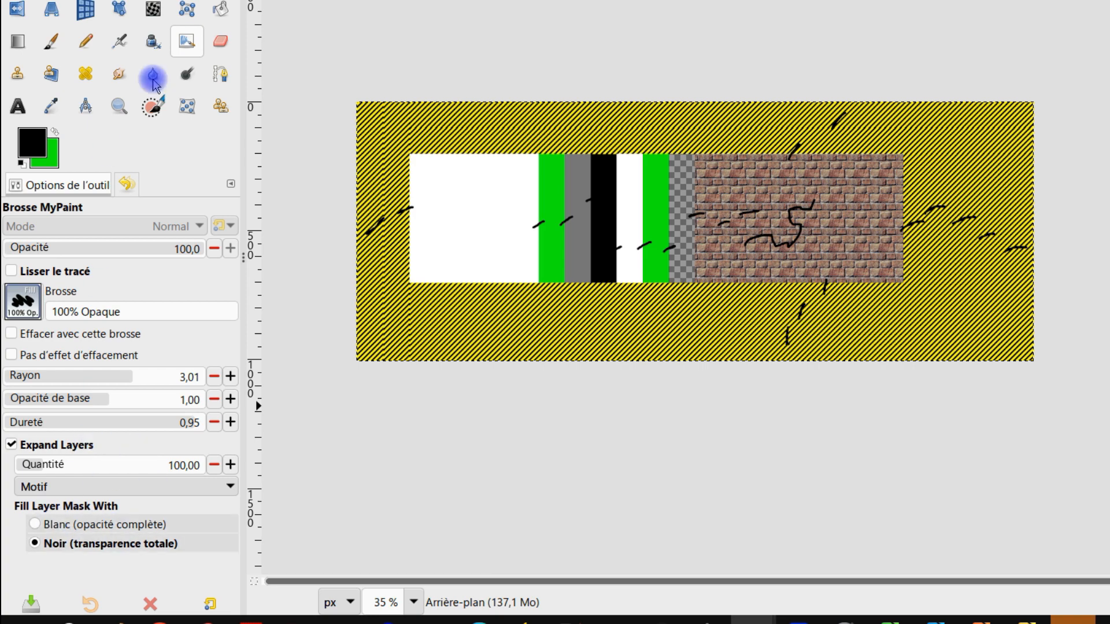
left_click(154, 42)
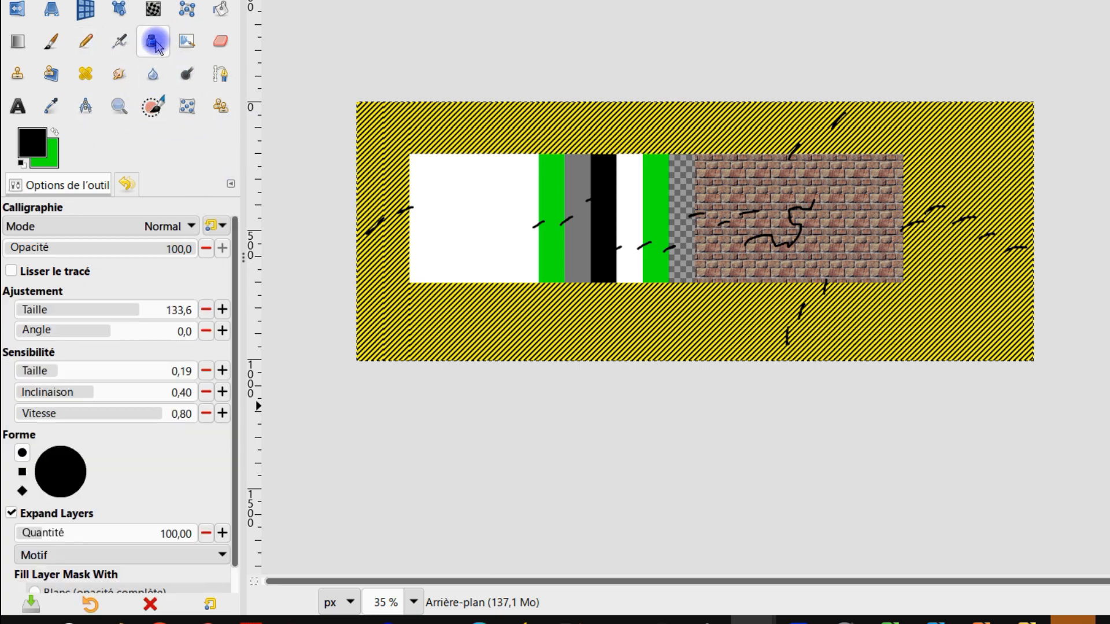
left_click(236, 300)
left_click_drag(235, 301, 243, 405)
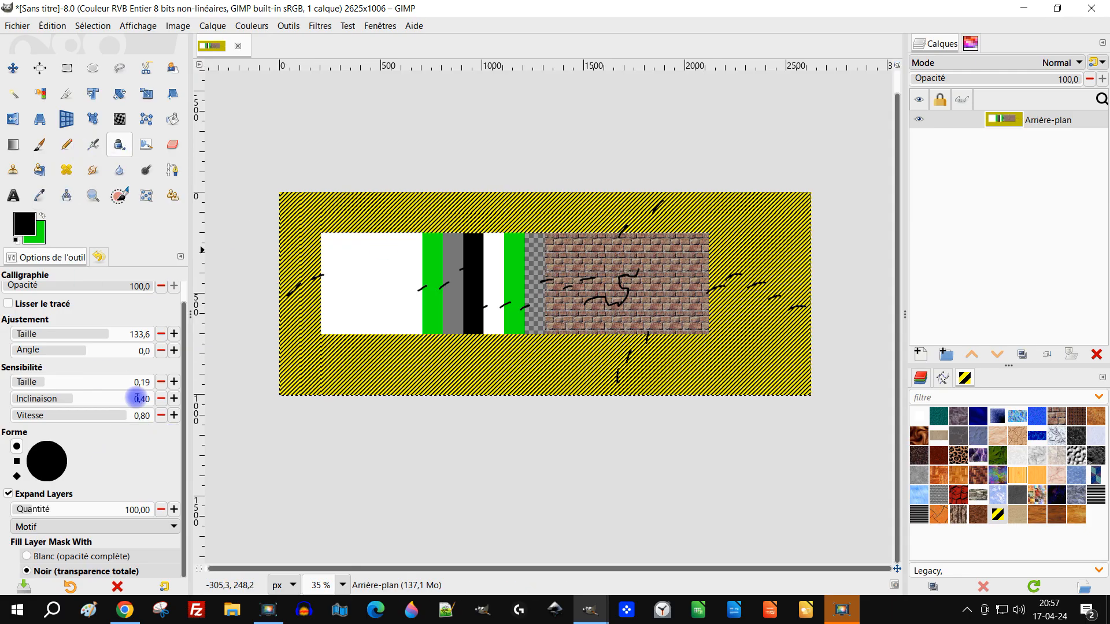
Step: Close the unsaved test image
left_click(239, 47)
left_click(584, 363)
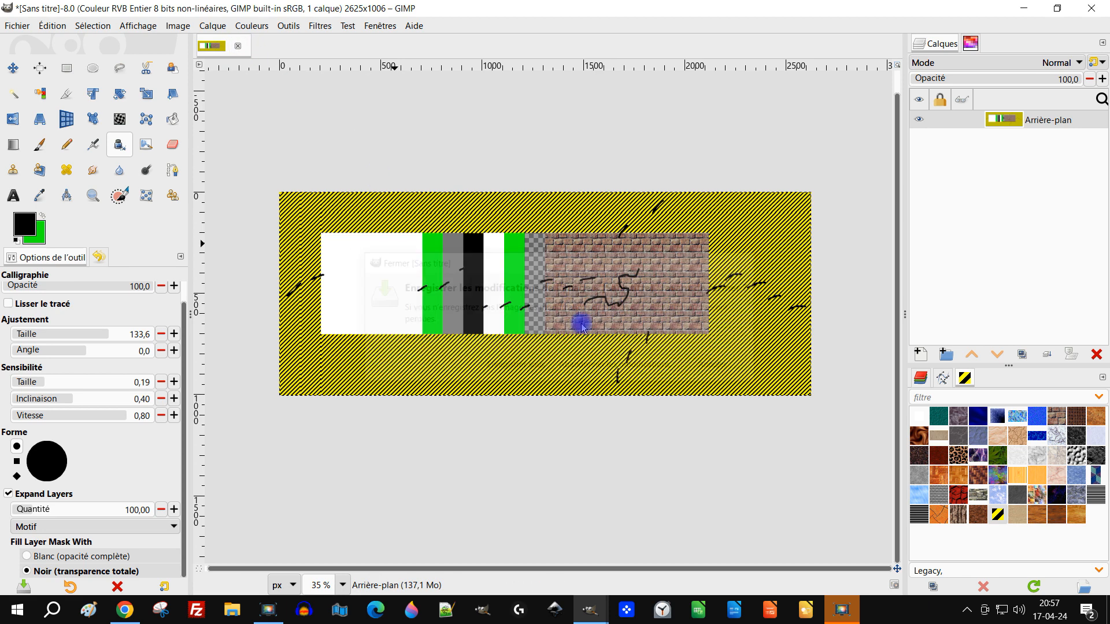
Step: Create a new 500 x 500 px image and turn on Show All for the canvas view
left_click(11, 26)
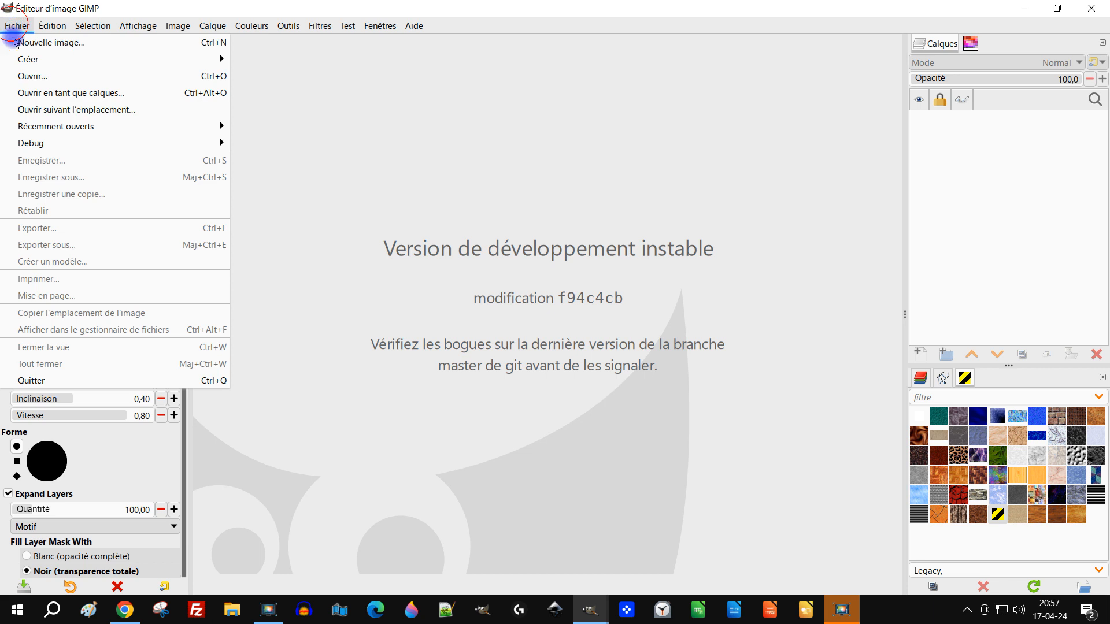
left_click(55, 45)
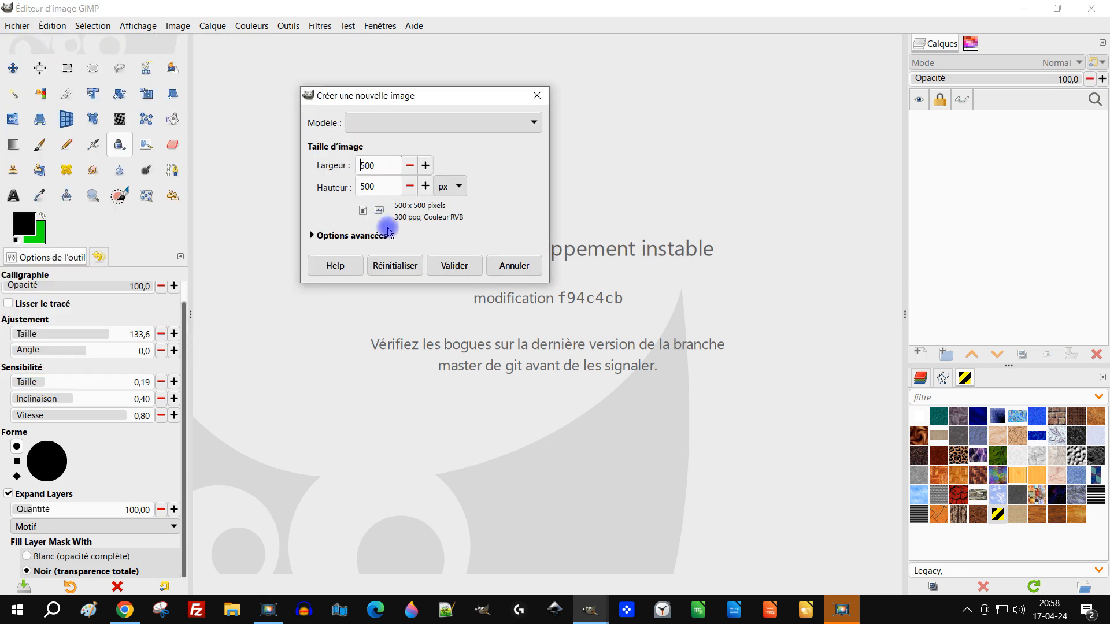
left_click(455, 266)
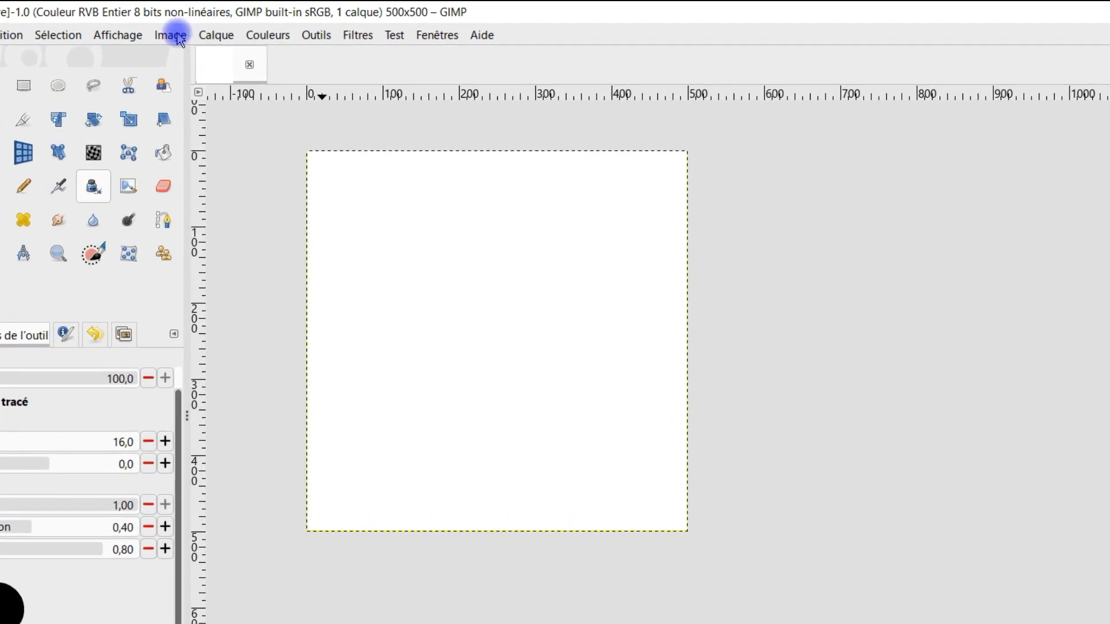
left_click(215, 34)
mouse_move(119, 34)
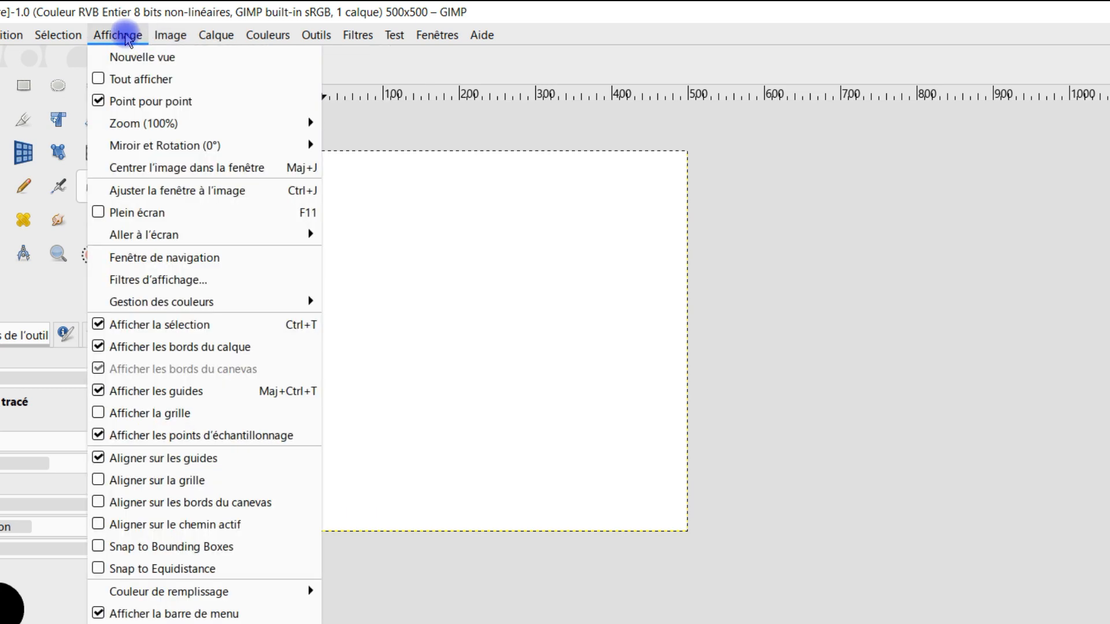
left_click(168, 81)
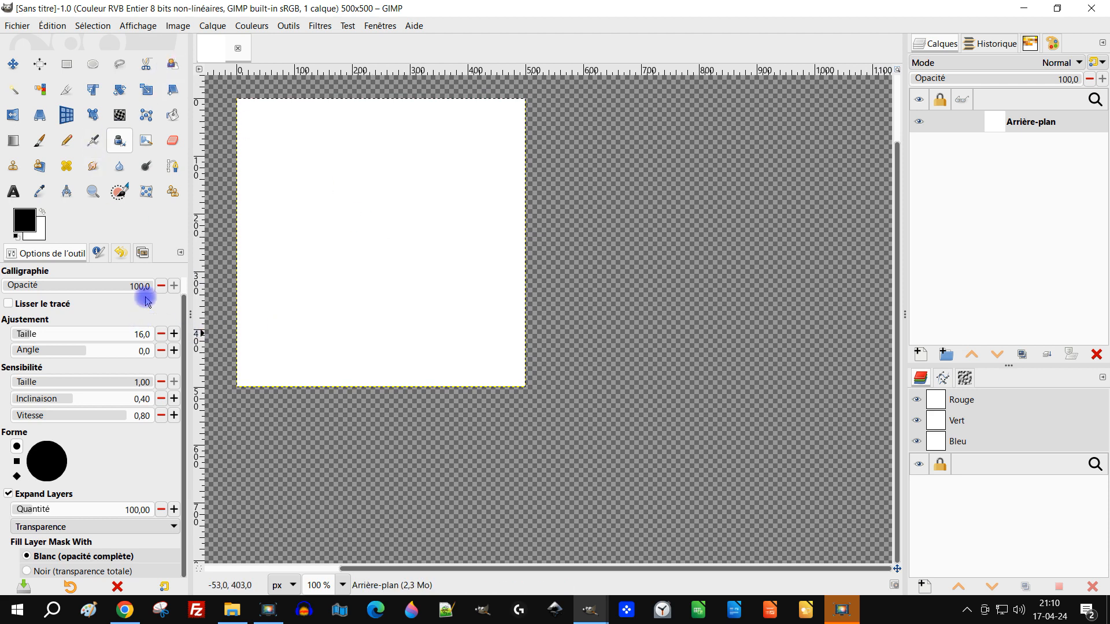
Step: Add the Symmetry Painting dialog beside the tool options and set the symmetry to Mandala
left_click(181, 255)
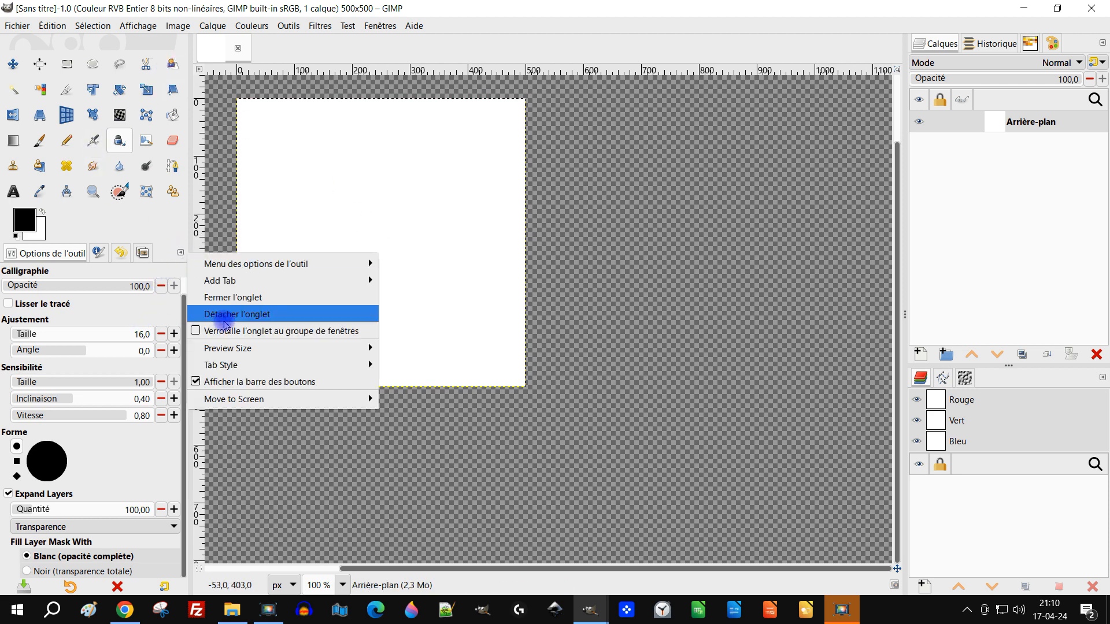
left_click(265, 282)
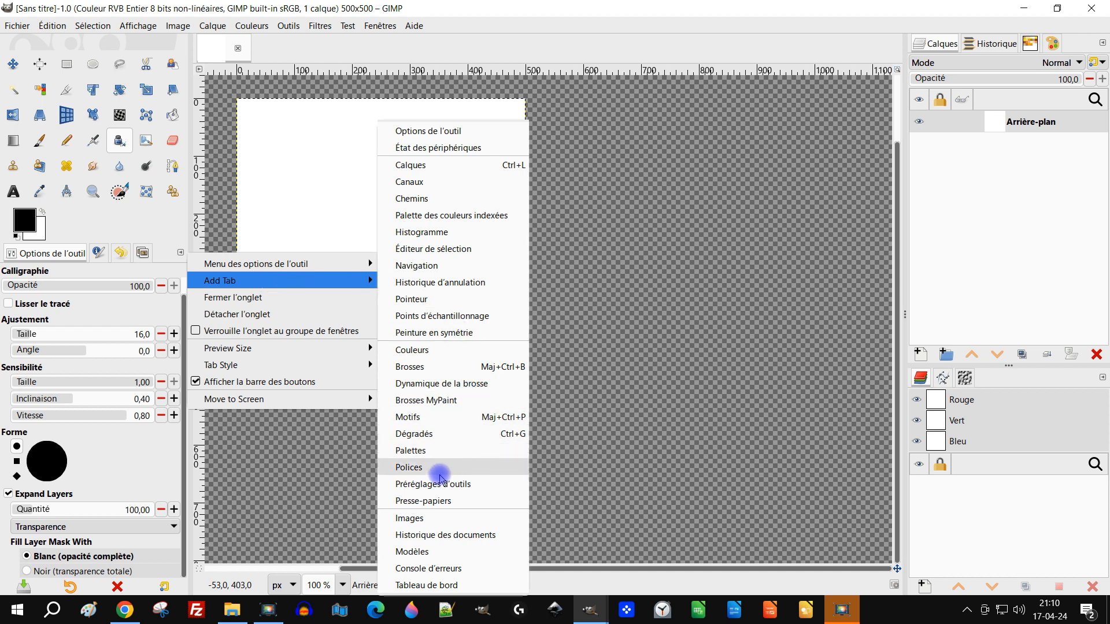
left_click(456, 334)
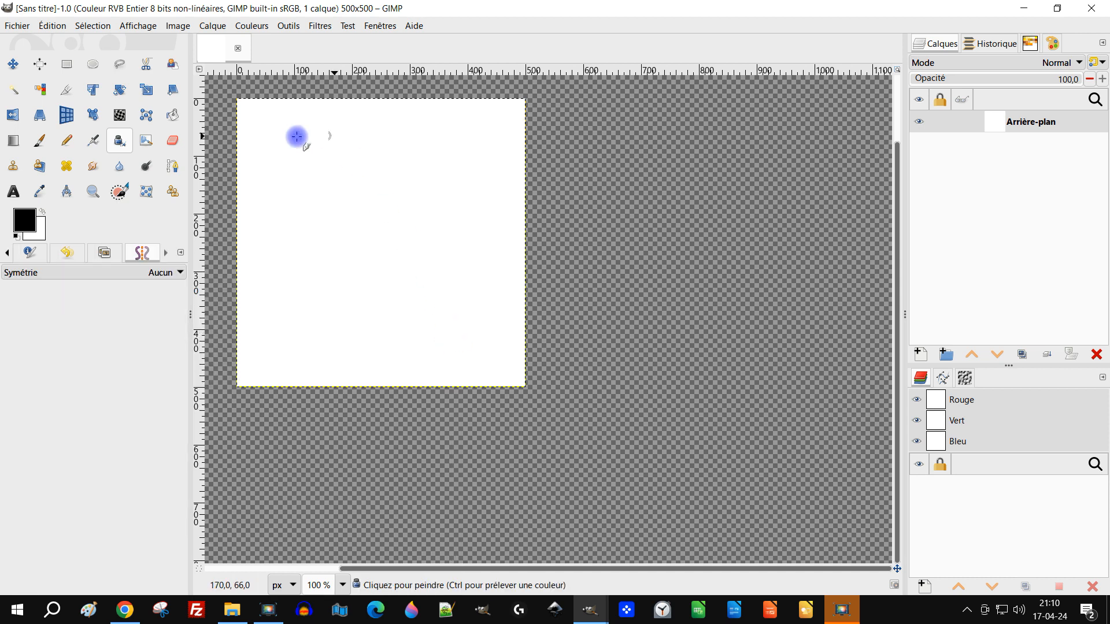
left_click(120, 274)
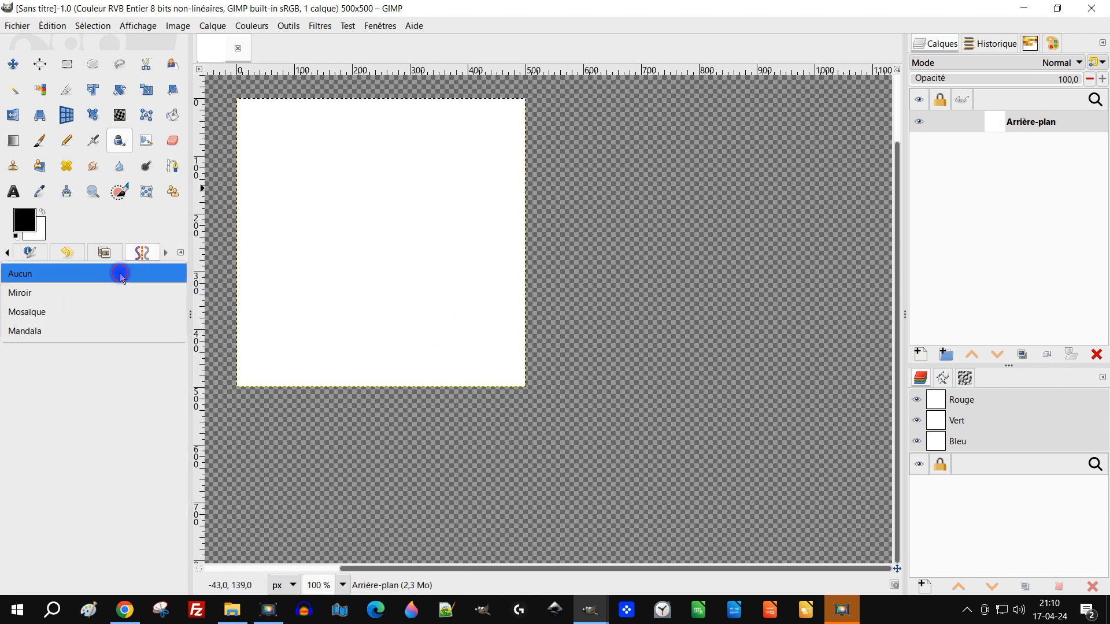
left_click(48, 331)
left_click_drag(435, 196, 574, 268)
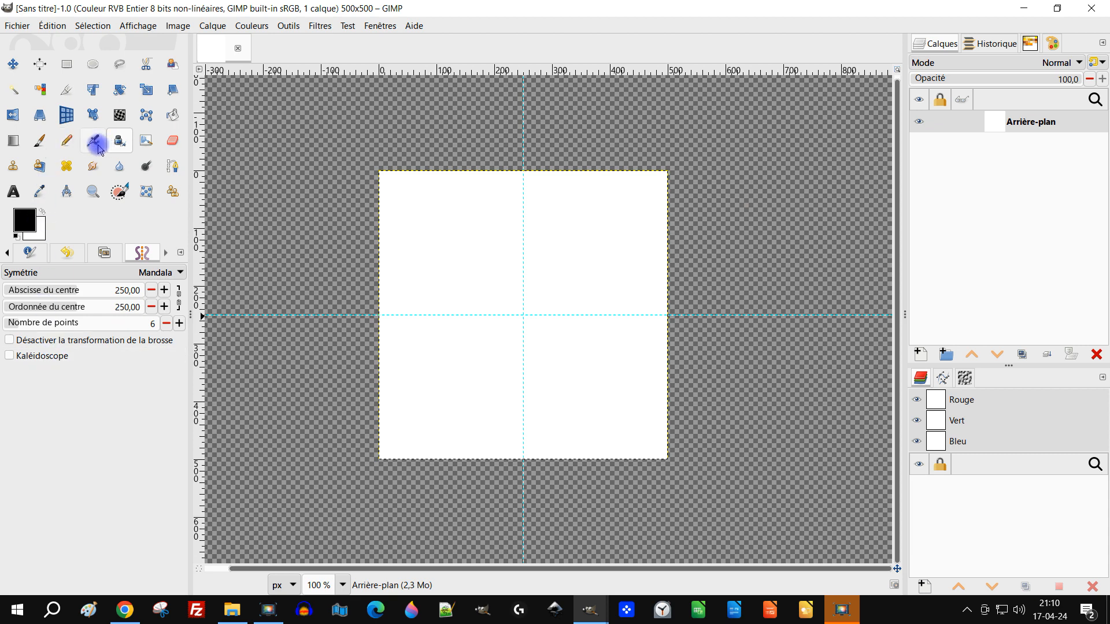
Step: Enable Smooth Stroke for the Ink tool with quality 100 and weight 492.9, and set the nib size to 5.8
left_click(6, 252)
left_click(7, 253)
left_click(6, 253)
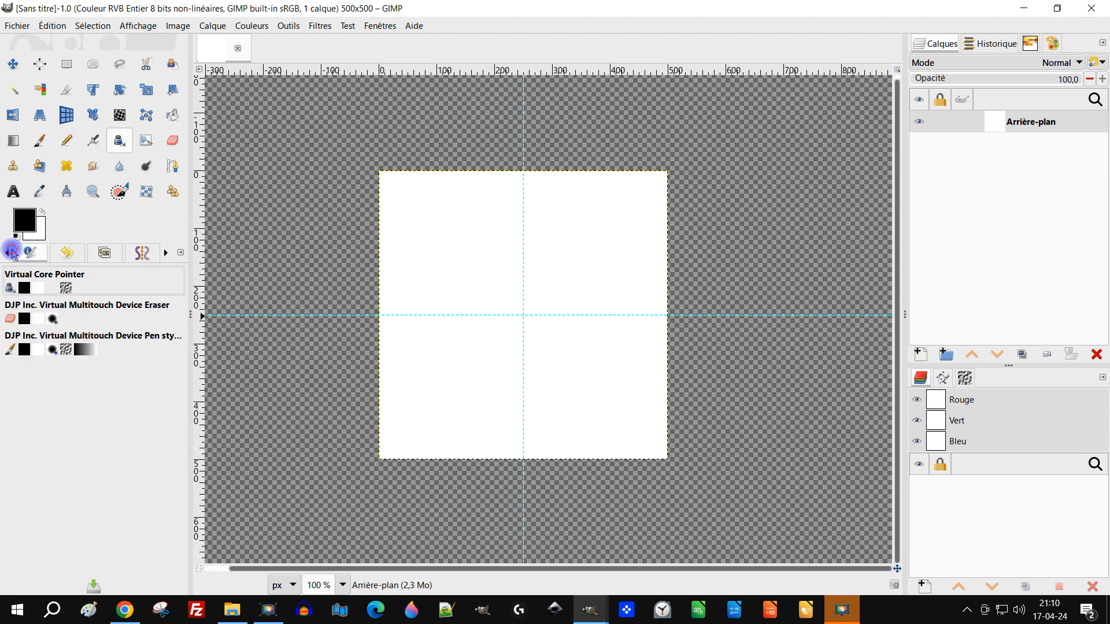
left_click(11, 253)
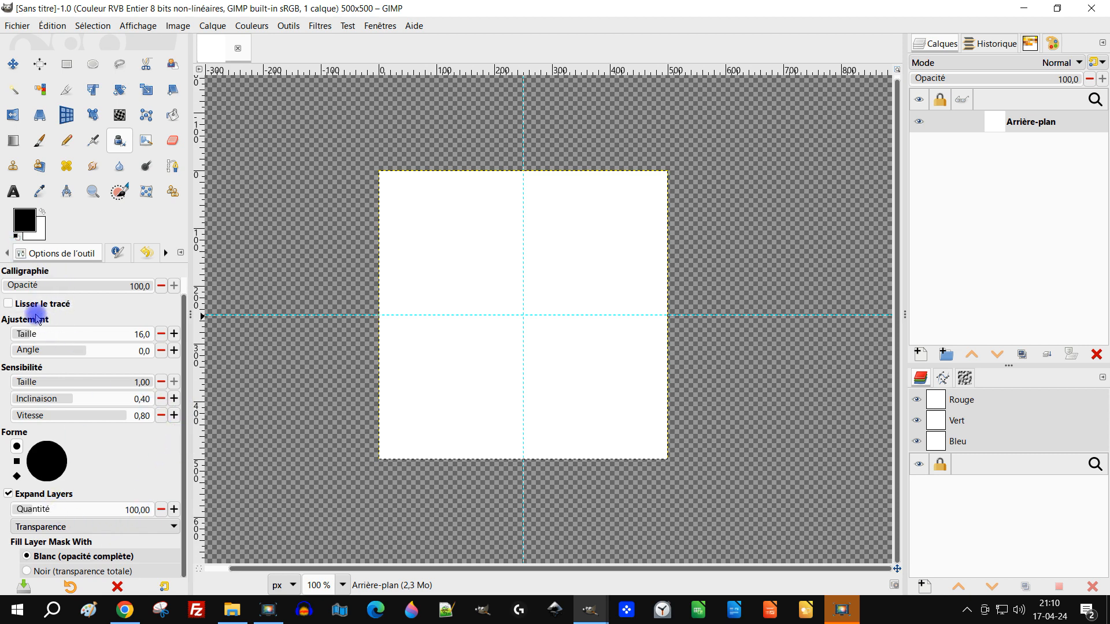
left_click(20, 307)
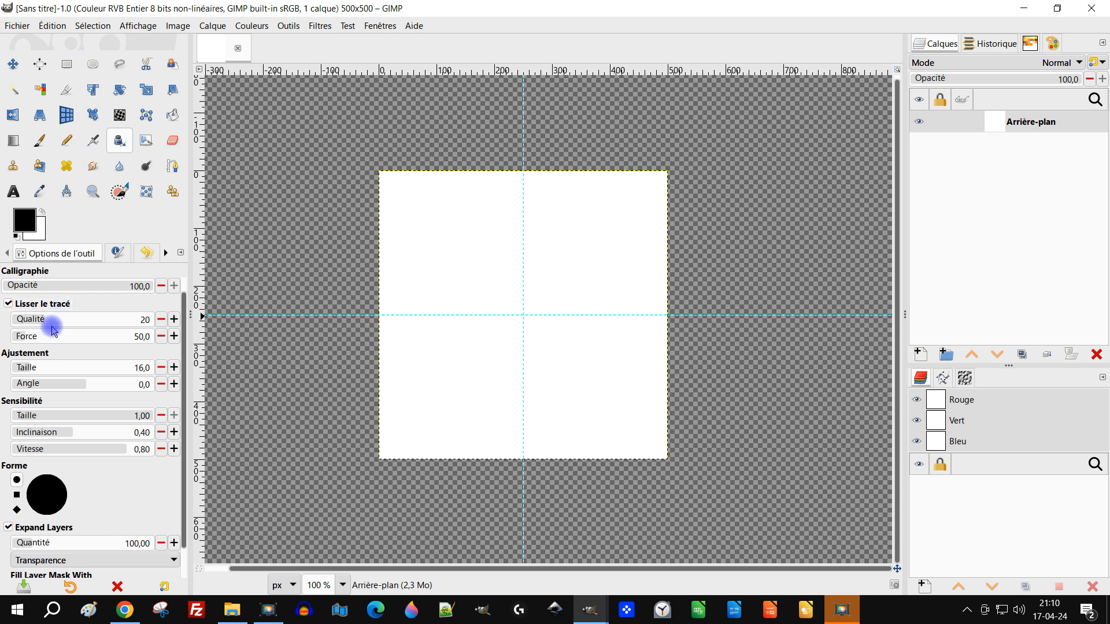
left_click_drag(51, 321, 110, 320)
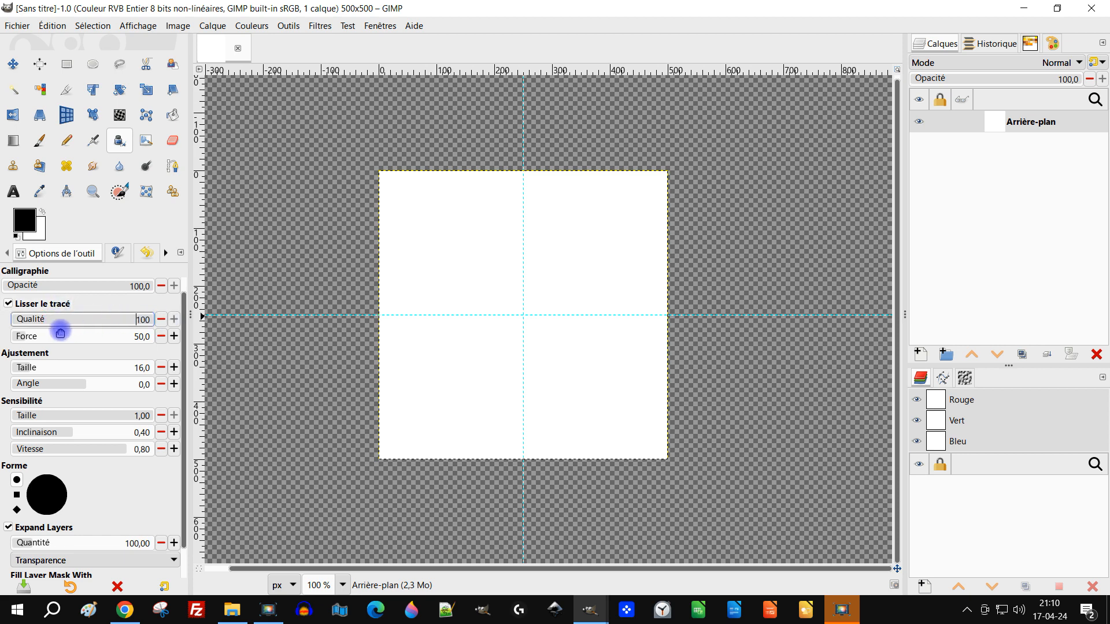
left_click_drag(38, 337, 61, 336)
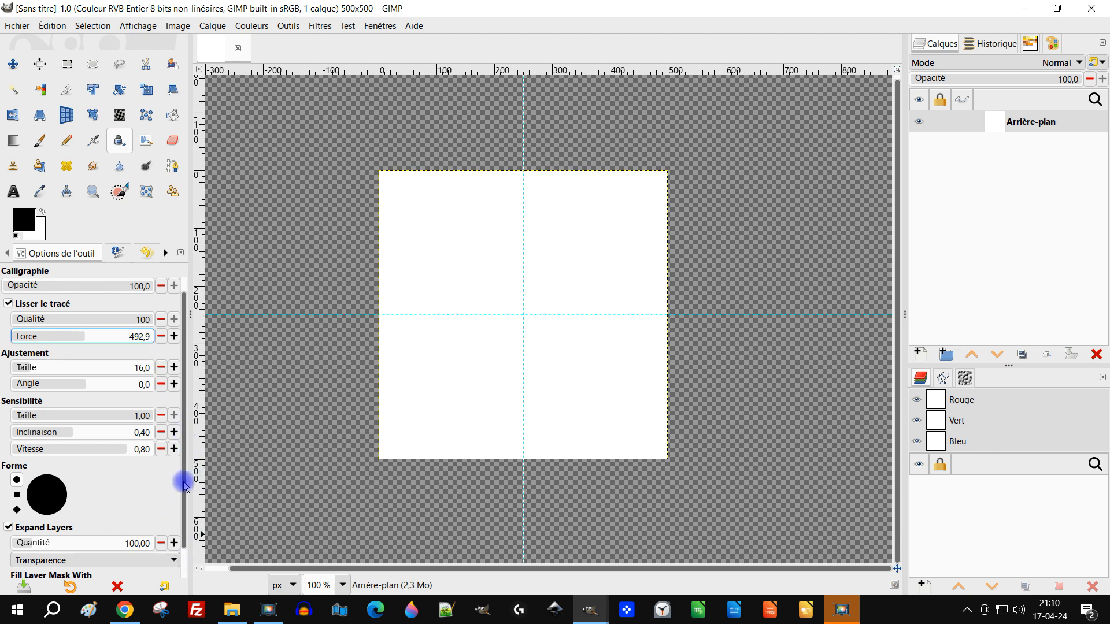
left_click(26, 368)
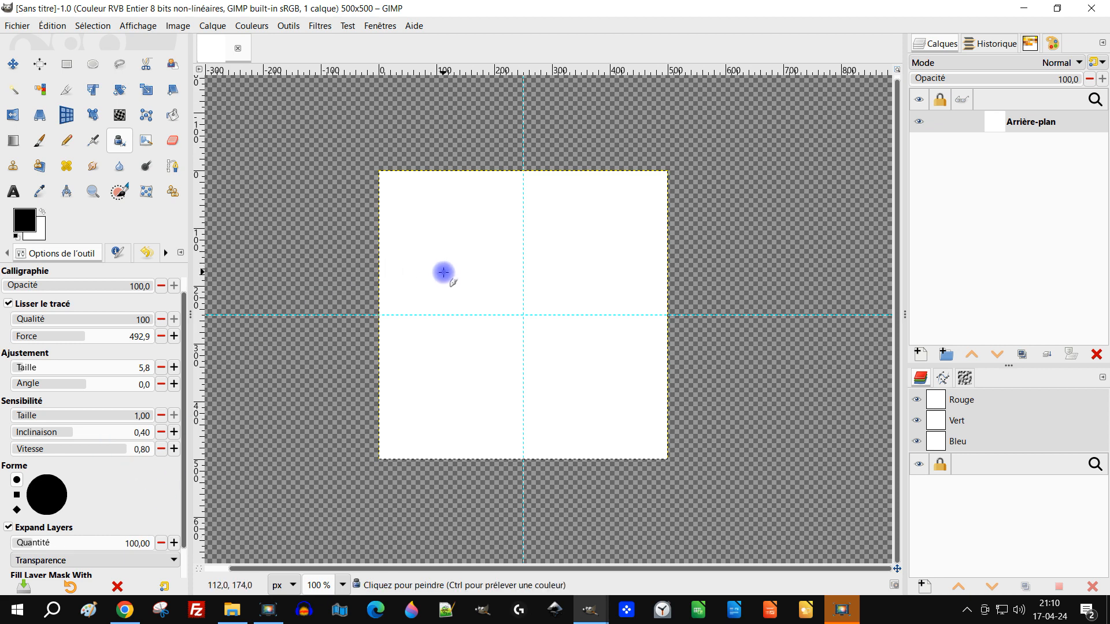
left_click_drag(185, 307, 186, 292)
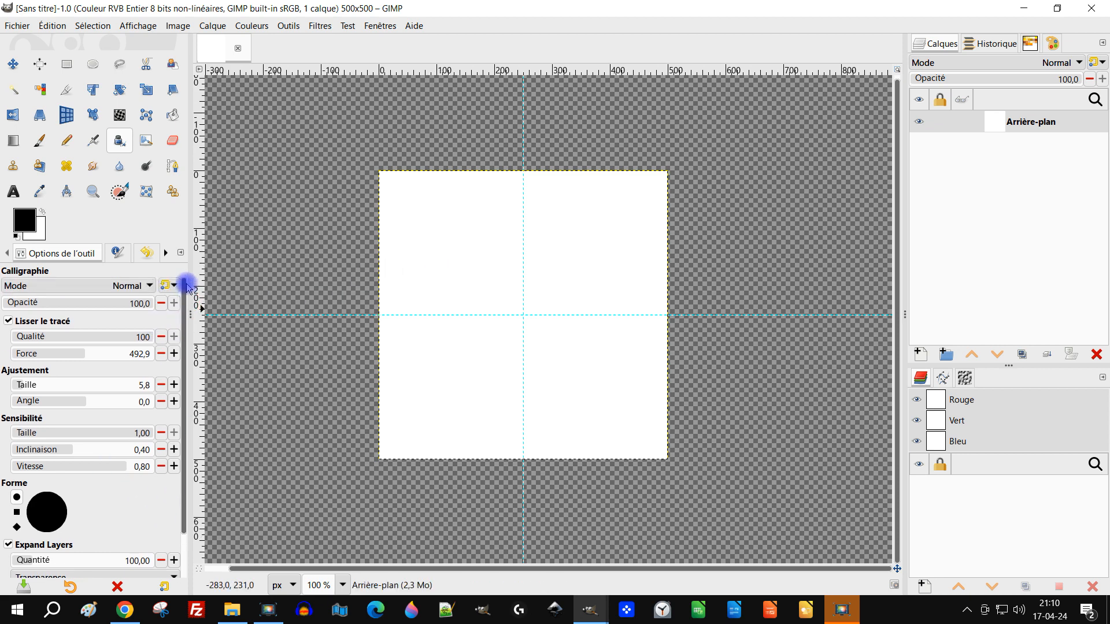
Step: Close the Palettes dialog and the palette editor
left_click(1028, 43)
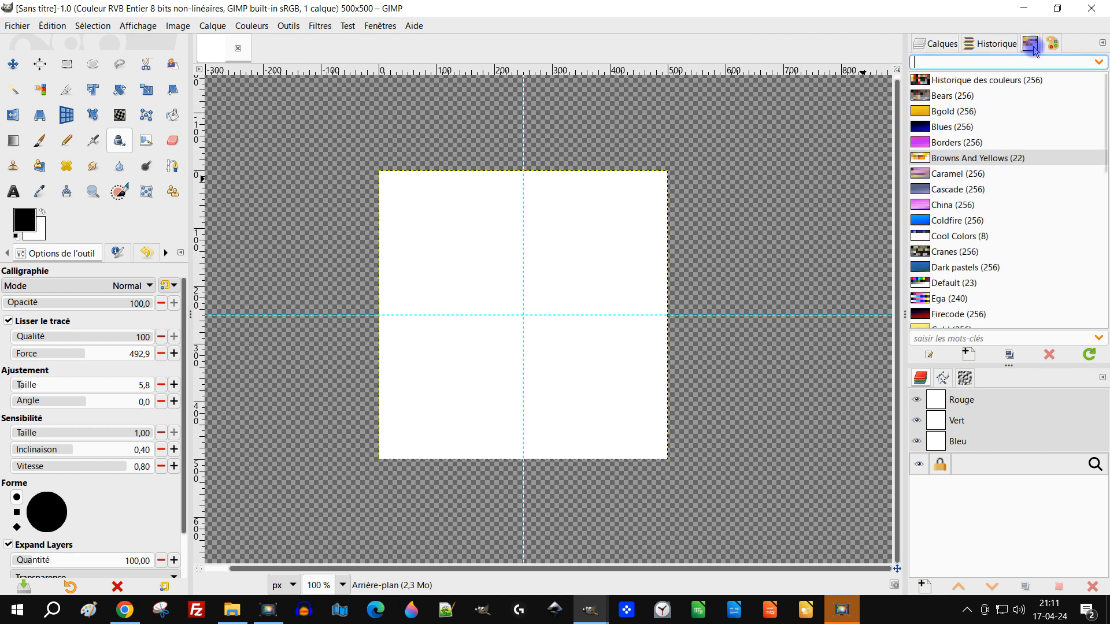
left_click(1102, 44)
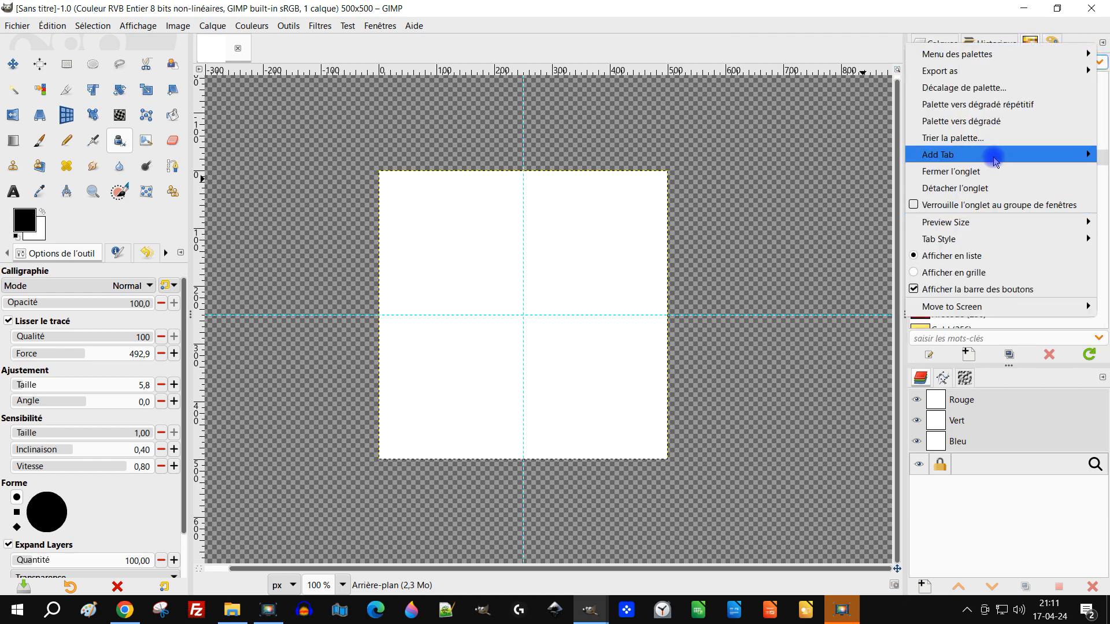
mouse_move(983, 153)
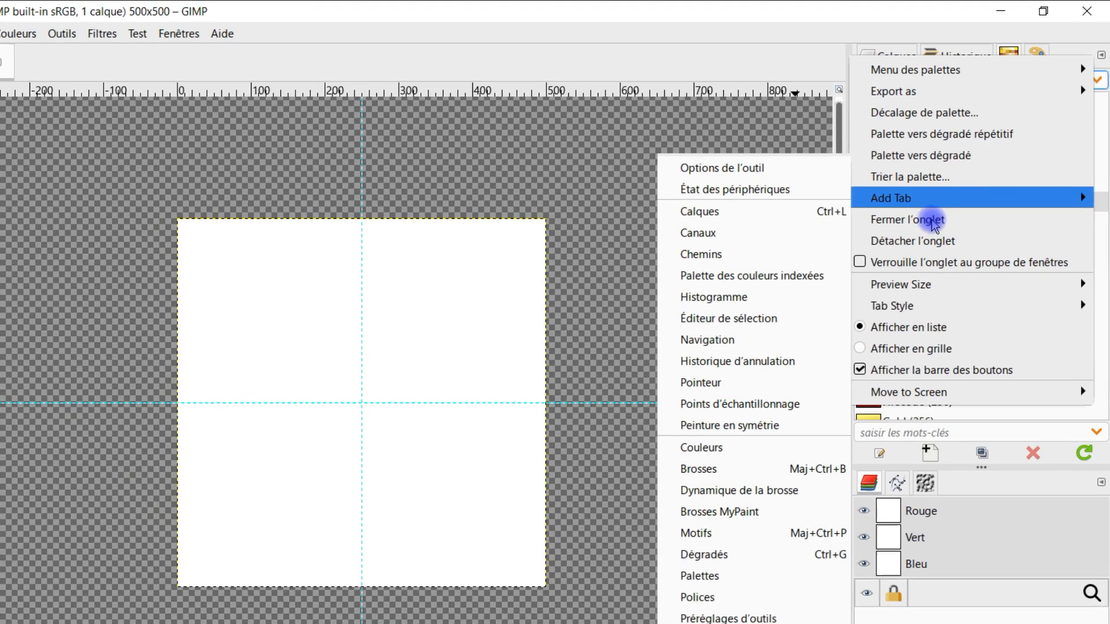
left_click(960, 200)
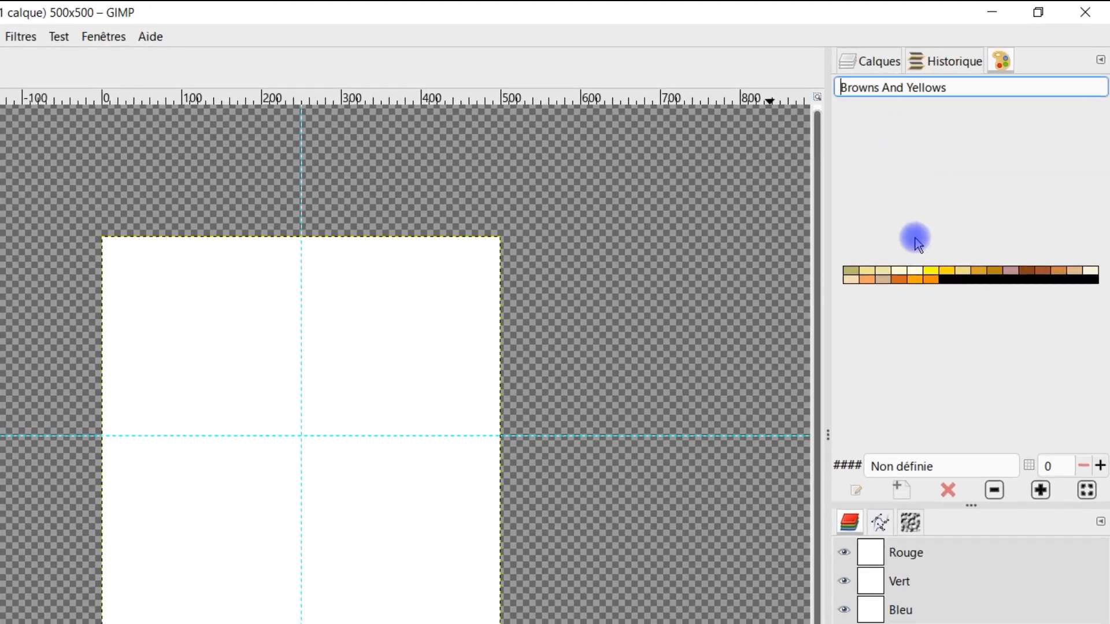
left_click(1100, 64)
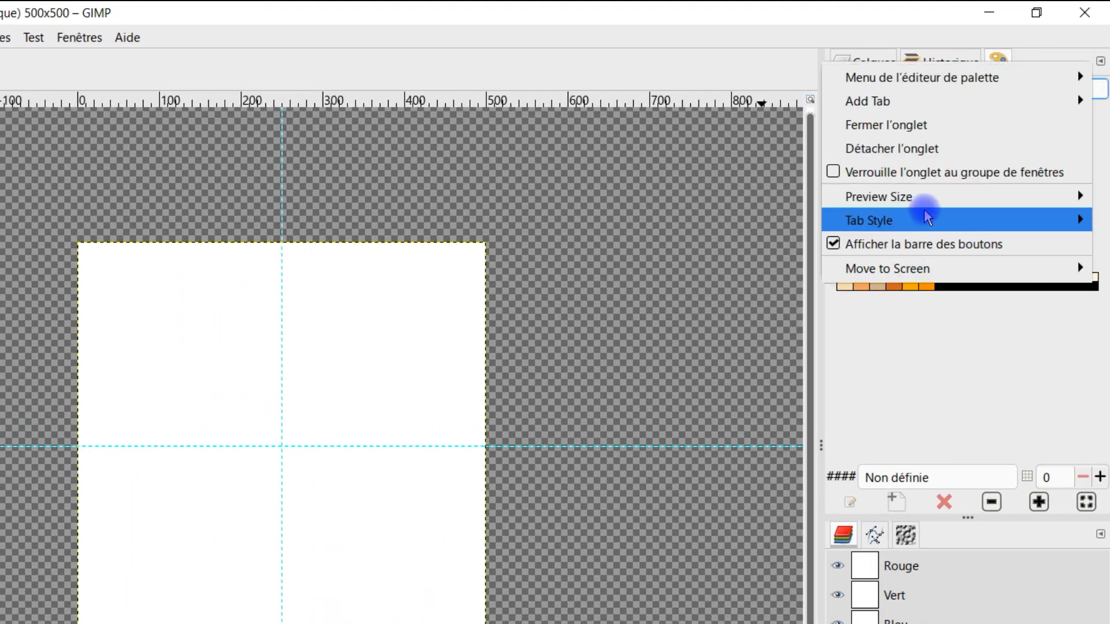
left_click(932, 141)
Step: Add the Palettes dialog to the dock that holds the layers
left_click(1099, 60)
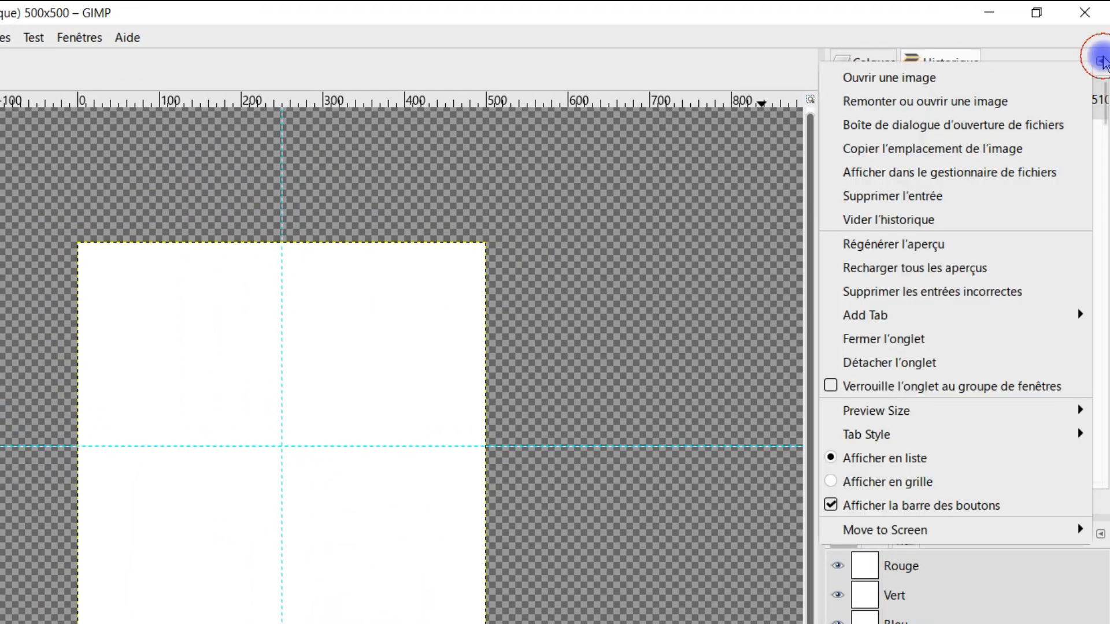
mouse_move(901, 328)
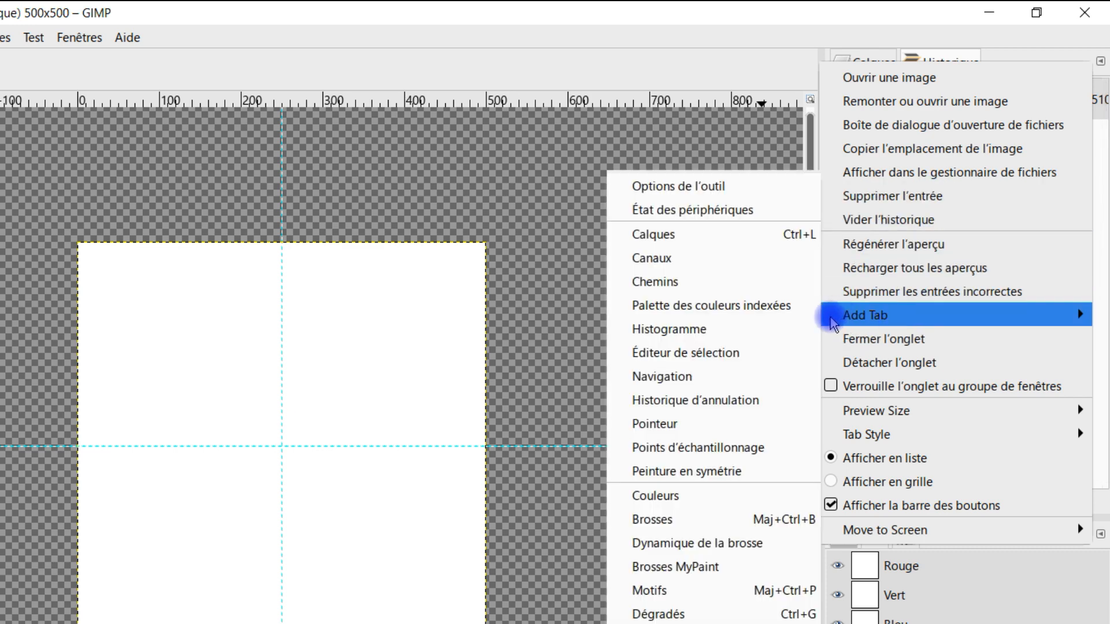
left_click(702, 622)
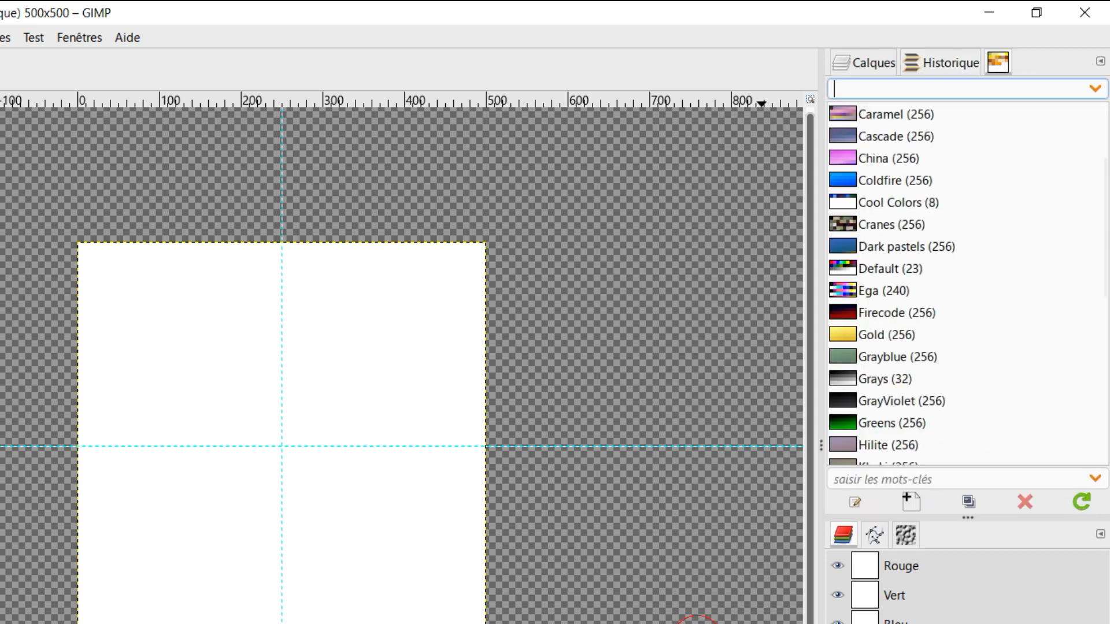
Step: Open the Browns And Yellows palette and pick its Orange as the foreground colour
scroll(946, 254, "down", 6)
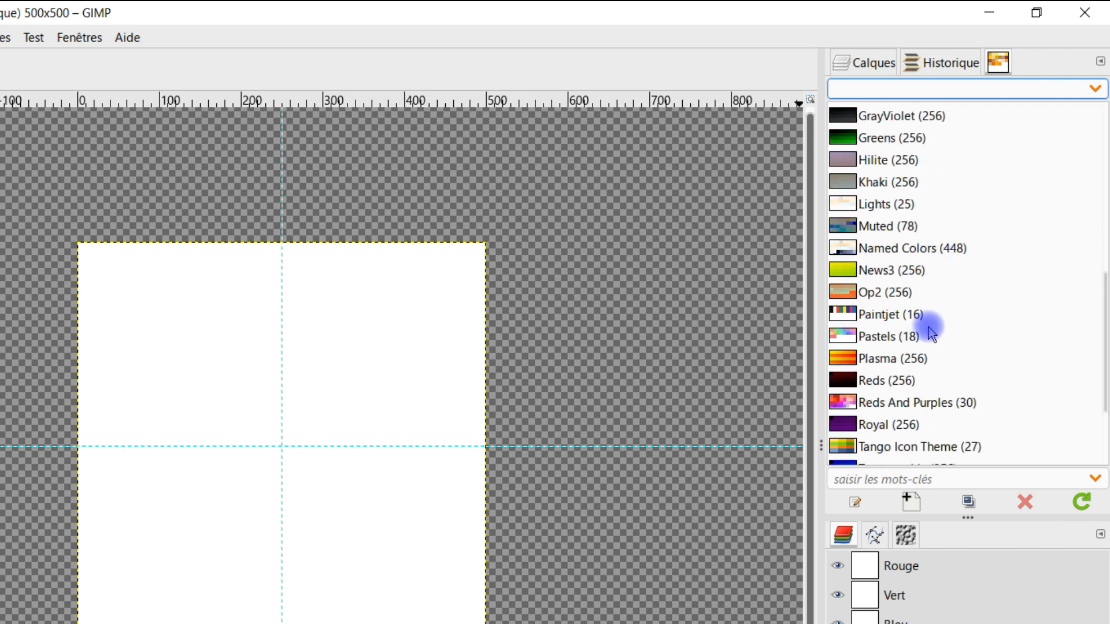
scroll(977, 283, "up", 5)
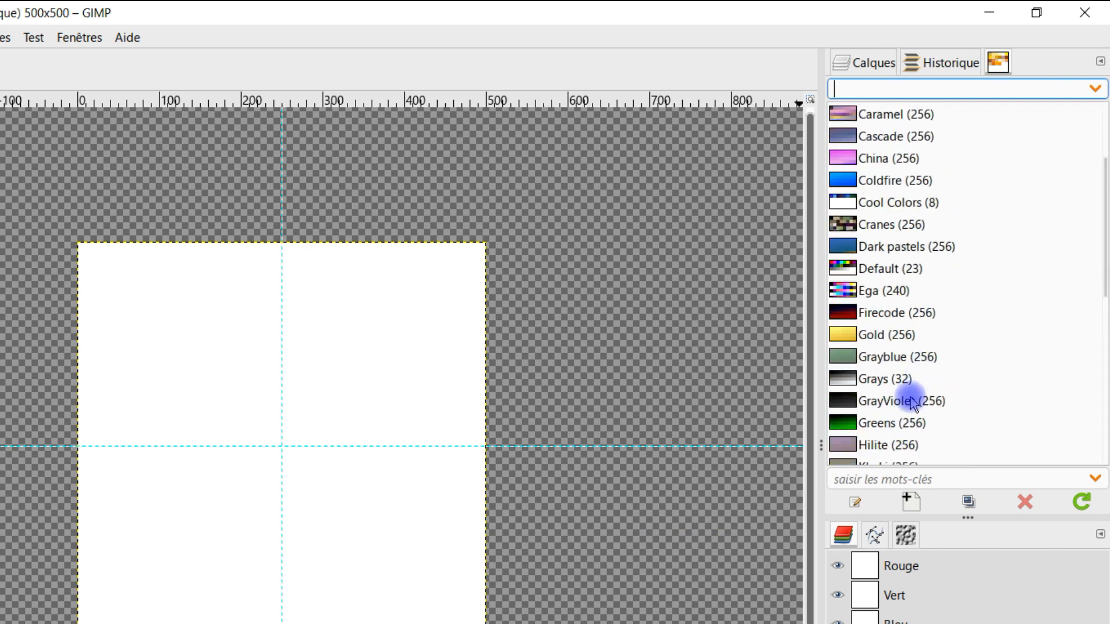
scroll(919, 353, "up", 3)
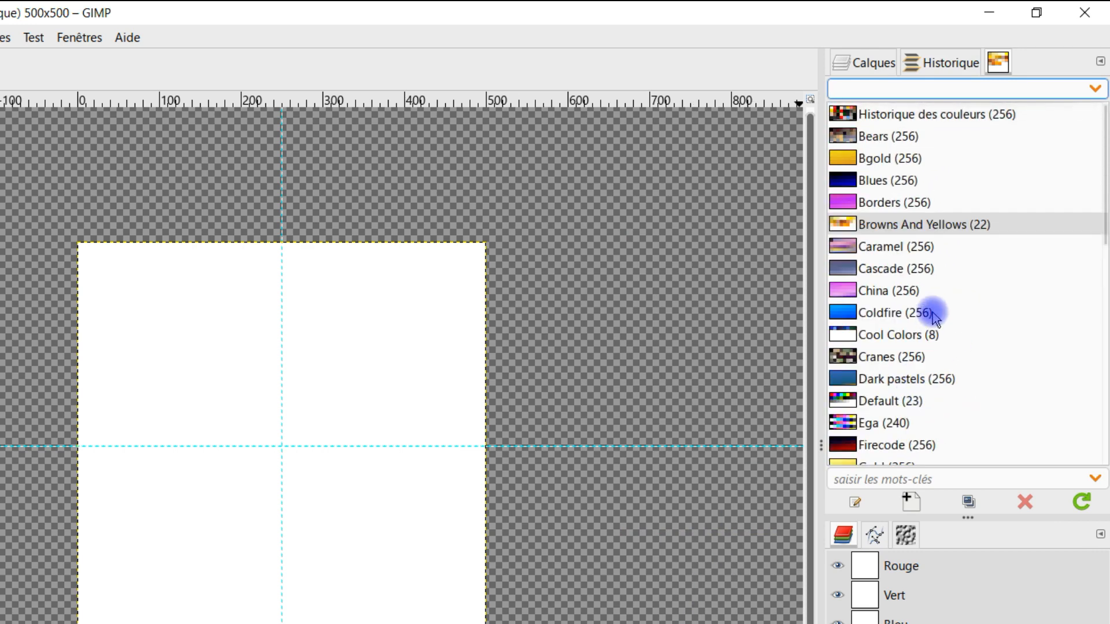
double_click(852, 230)
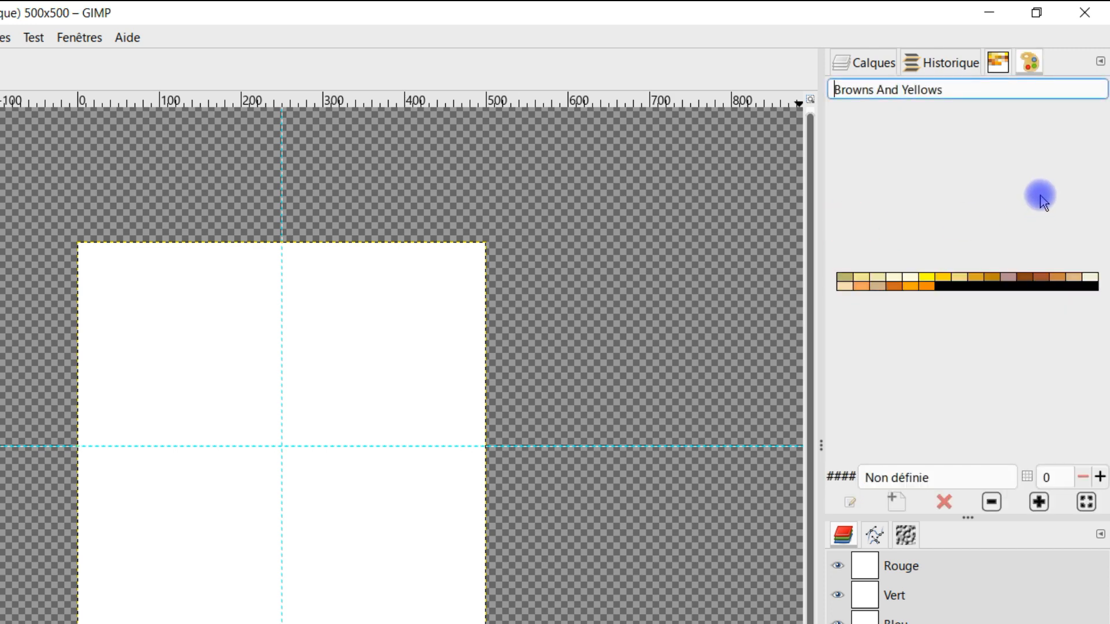
left_click(913, 285)
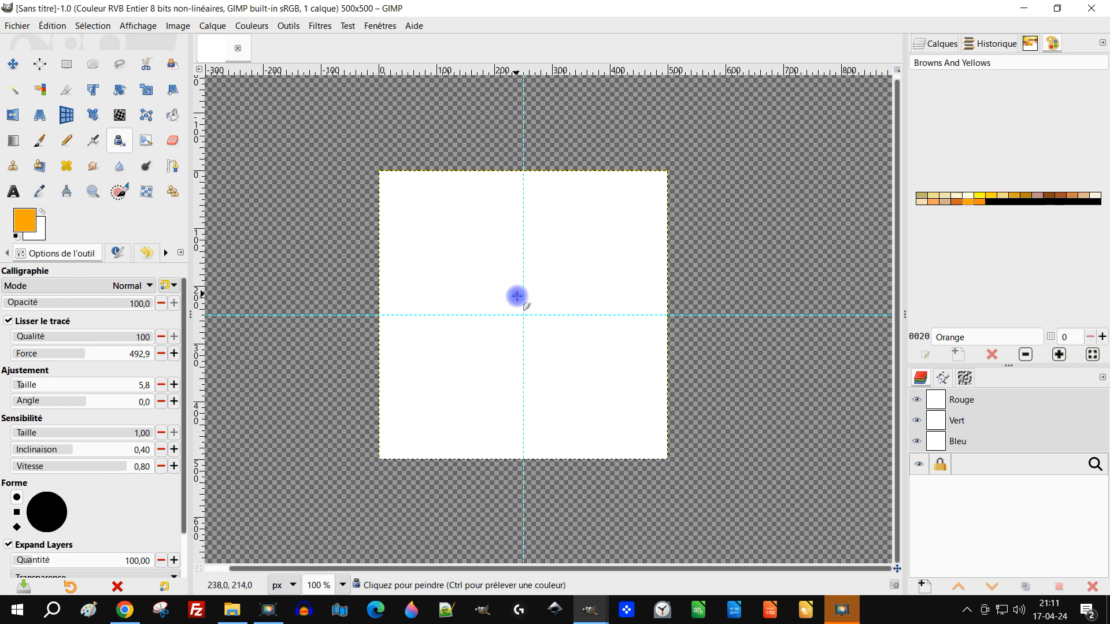
Step: Paint an orange ring and looping petals around the canvas centre with Mandala symmetry
left_click_drag(516, 296, 508, 303)
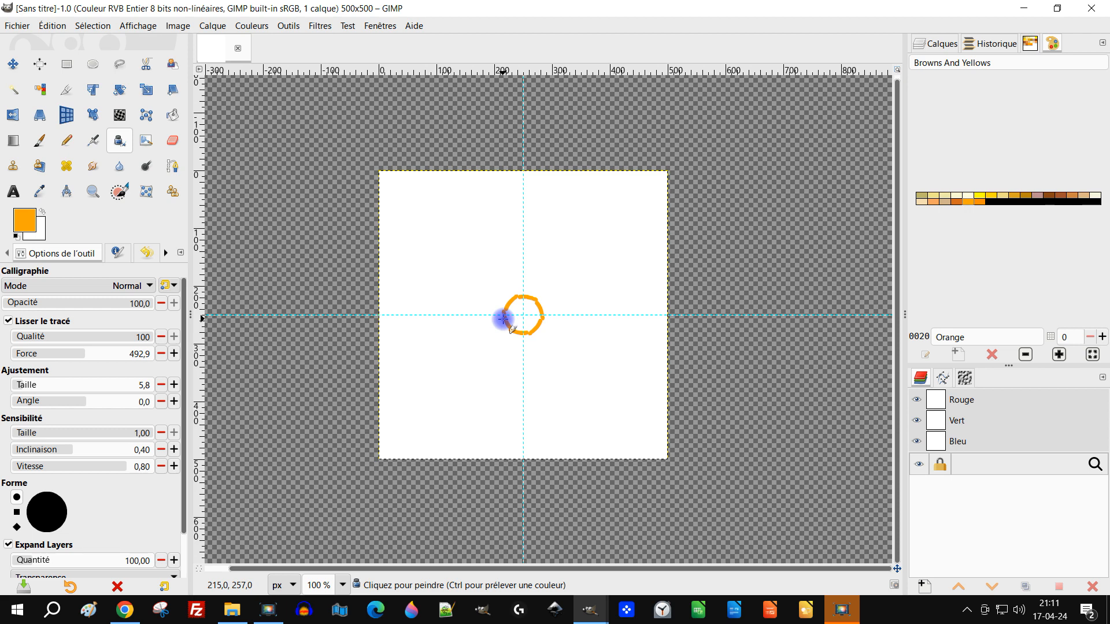
mouse_move(497, 334)
left_mouse_down()
mouse_move(480, 346)
mouse_move(454, 325)
mouse_move(489, 281)
mouse_move(526, 281)
mouse_move(570, 315)
left_mouse_up()
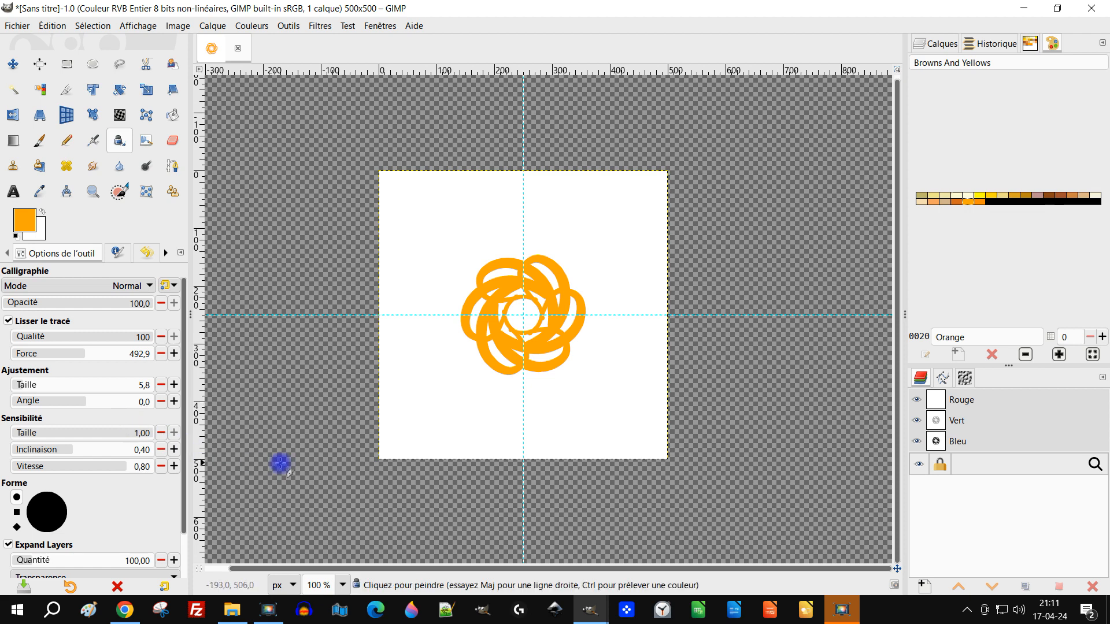
Step: Set the Ink tool's size sensitivity to 0.00 and undo the orange ring and looping petals
left_click_drag(108, 431, 18, 435)
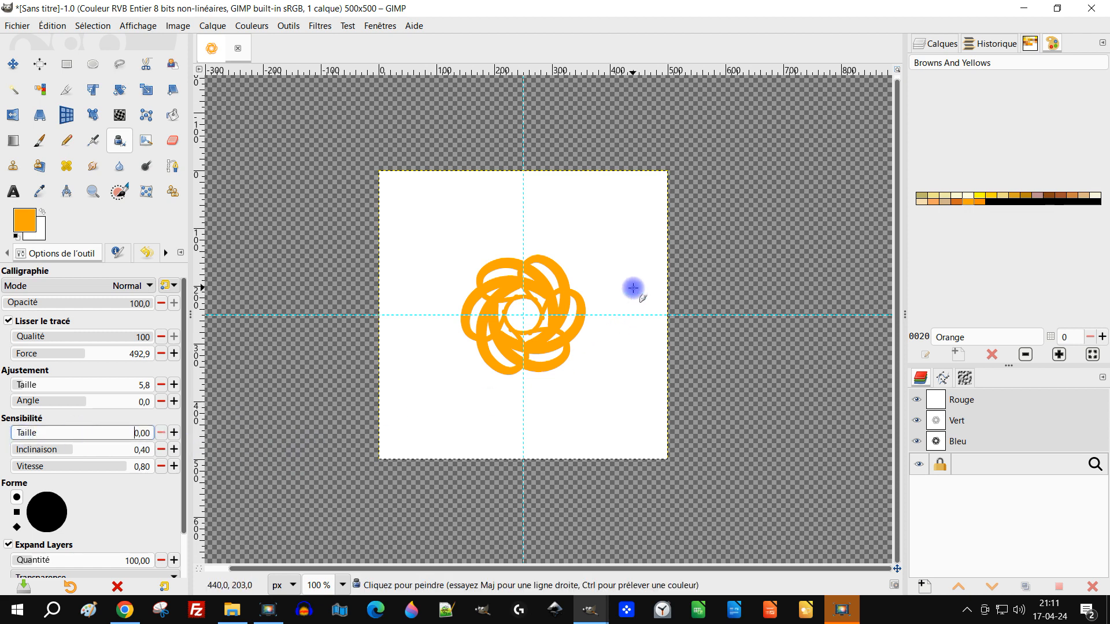
key("ctrl+z")
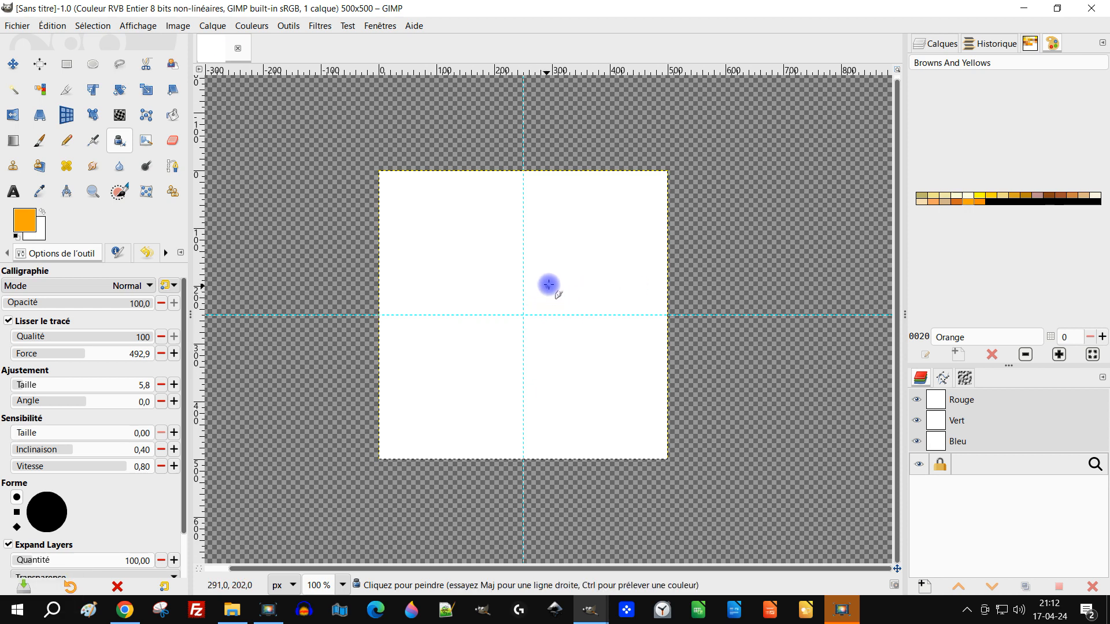
Step: Paint six curved orange petals around a small central ring, with an interlaced swirl inside the ring
mouse_move(520, 301)
left_mouse_down()
mouse_move(499, 335)
mouse_move(461, 334)
mouse_move(465, 269)
mouse_move(477, 253)
mouse_move(500, 263)
left_mouse_up()
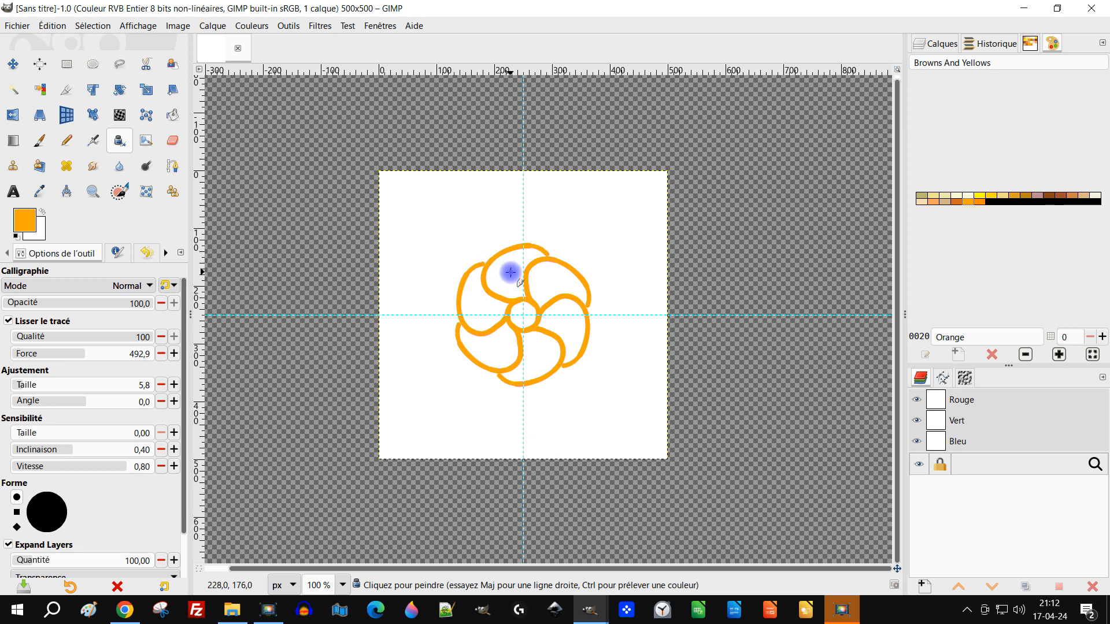
left_click_drag(511, 272, 512, 272)
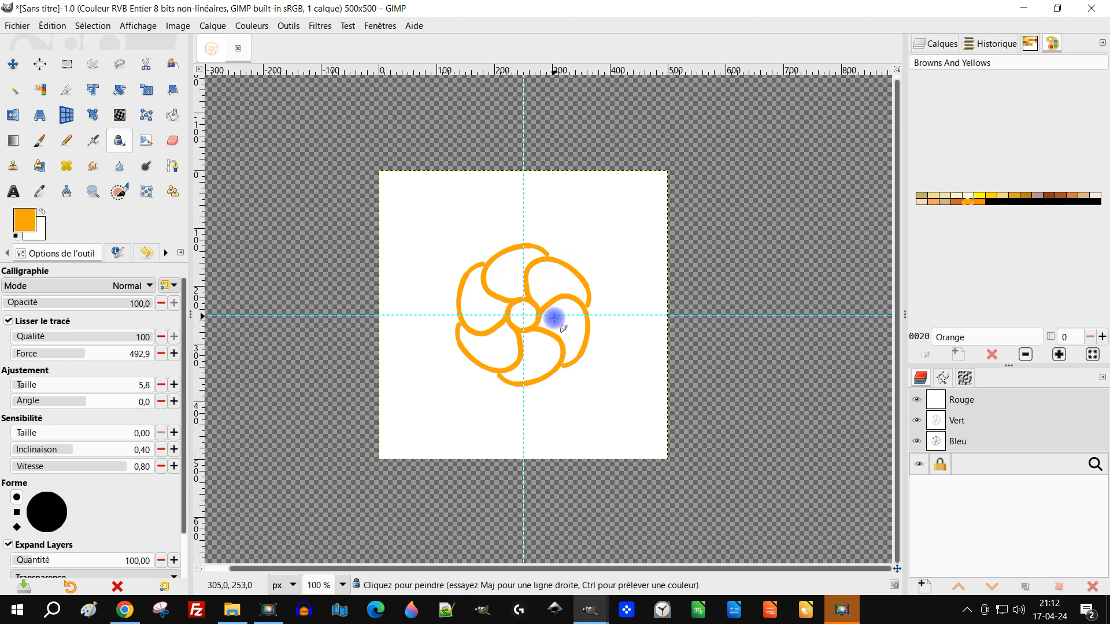
scroll(504, 315, "up", 2)
scroll(504, 315, "up", 5)
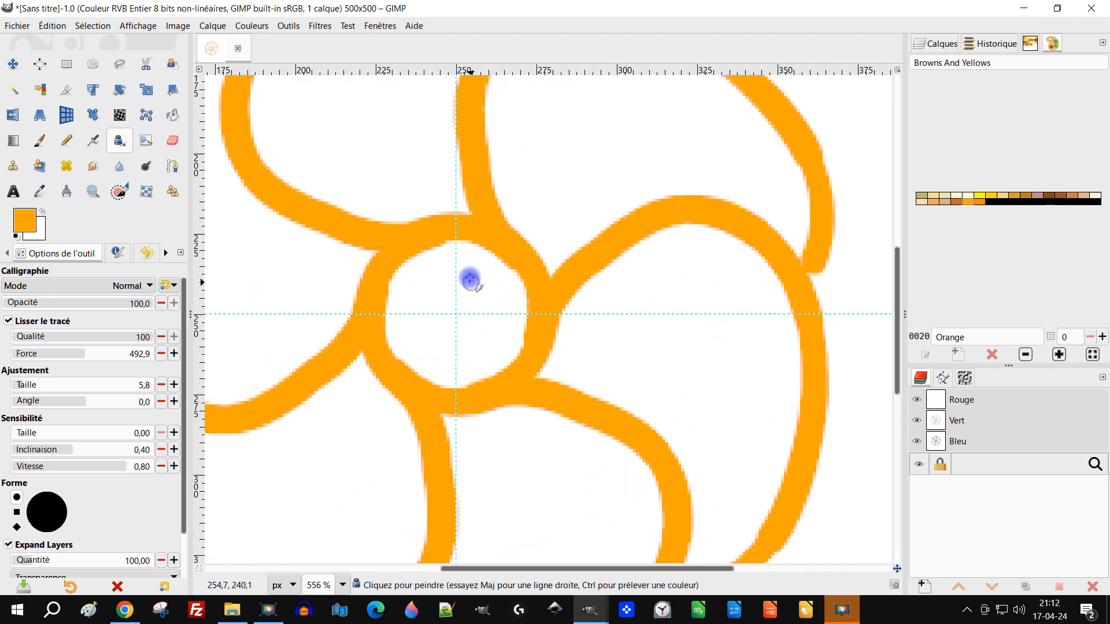
mouse_move(464, 273)
left_mouse_down()
mouse_move(424, 290)
mouse_move(415, 325)
mouse_move(417, 410)
left_mouse_up()
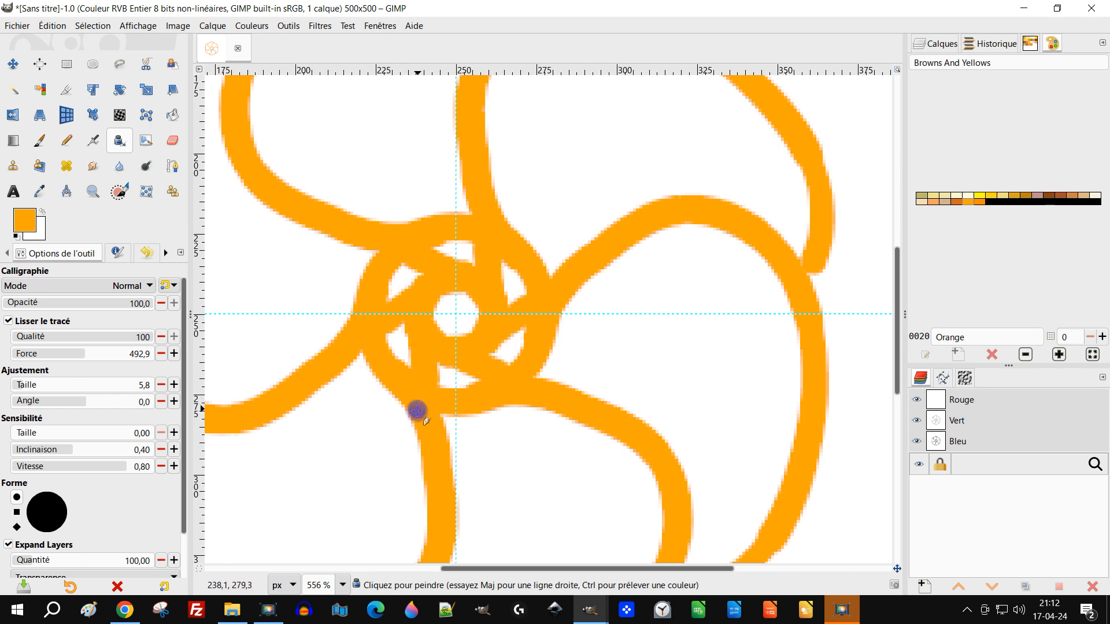
Step: Paint an outer row of six rounded orange petals around the inner flower
scroll(414, 417, "down", 3)
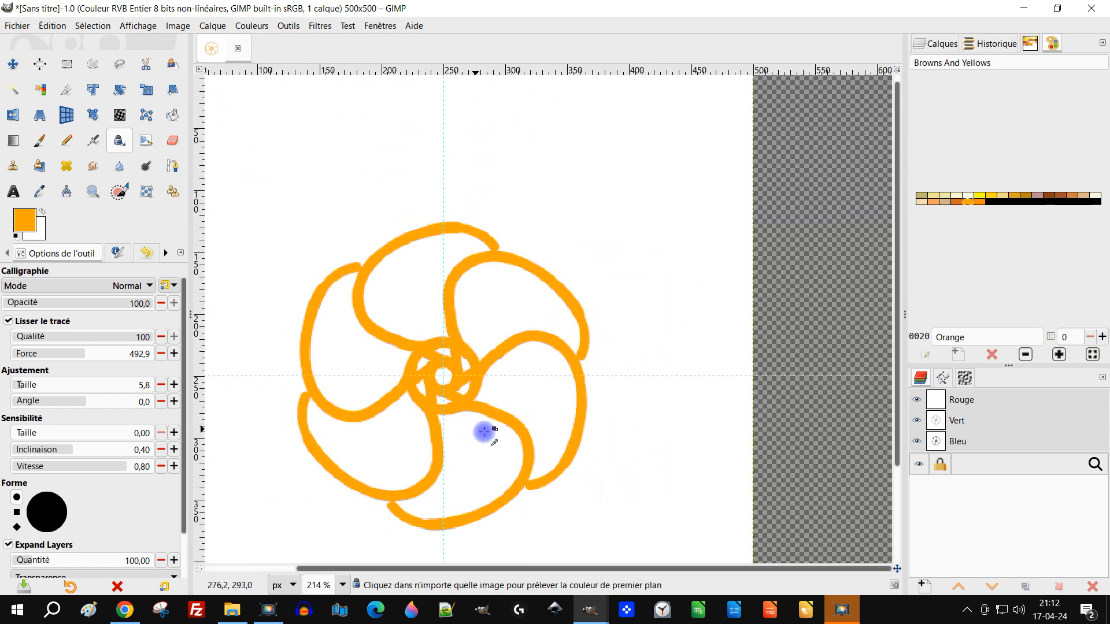
left_click_drag(525, 489, 512, 420)
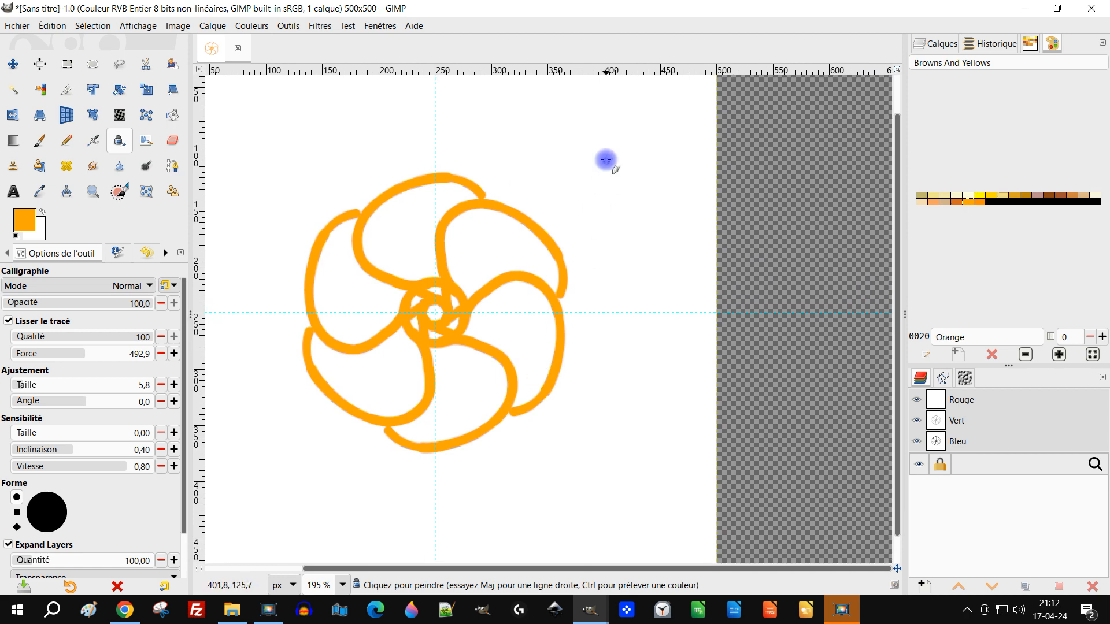
mouse_move(436, 166)
left_mouse_down()
mouse_move(432, 141)
mouse_move(387, 116)
mouse_move(339, 117)
mouse_move(307, 134)
mouse_move(288, 171)
mouse_move(291, 257)
left_mouse_up()
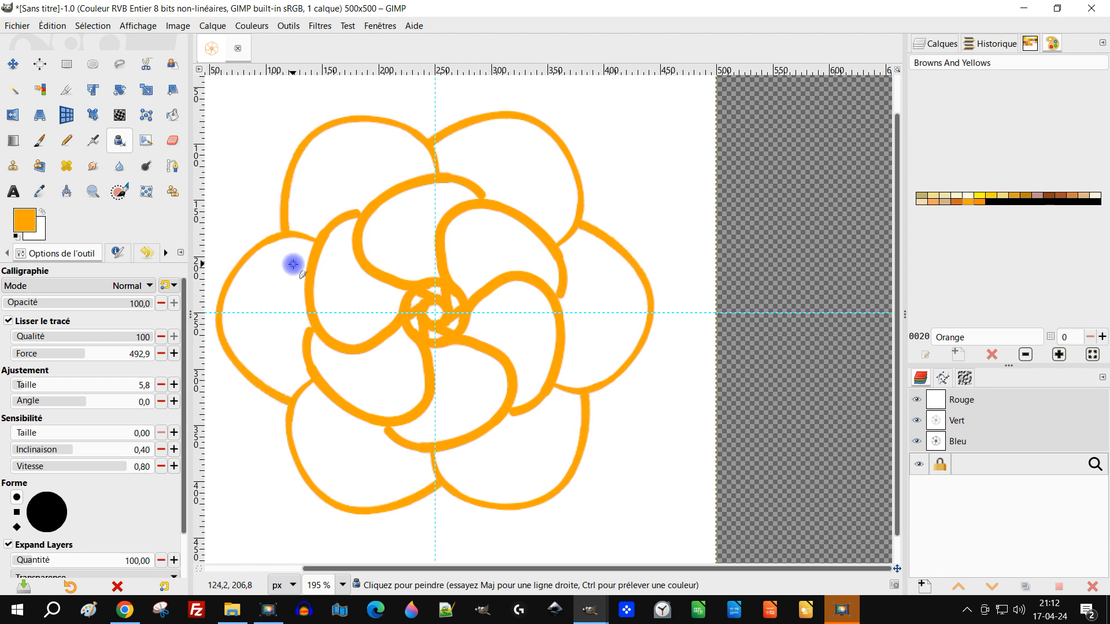
Step: Pick Dark Khaki from the palette and paint six larger petals around the orange flower, extending past the canvas edges
scroll(642, 308, "down", 3, "ctrl")
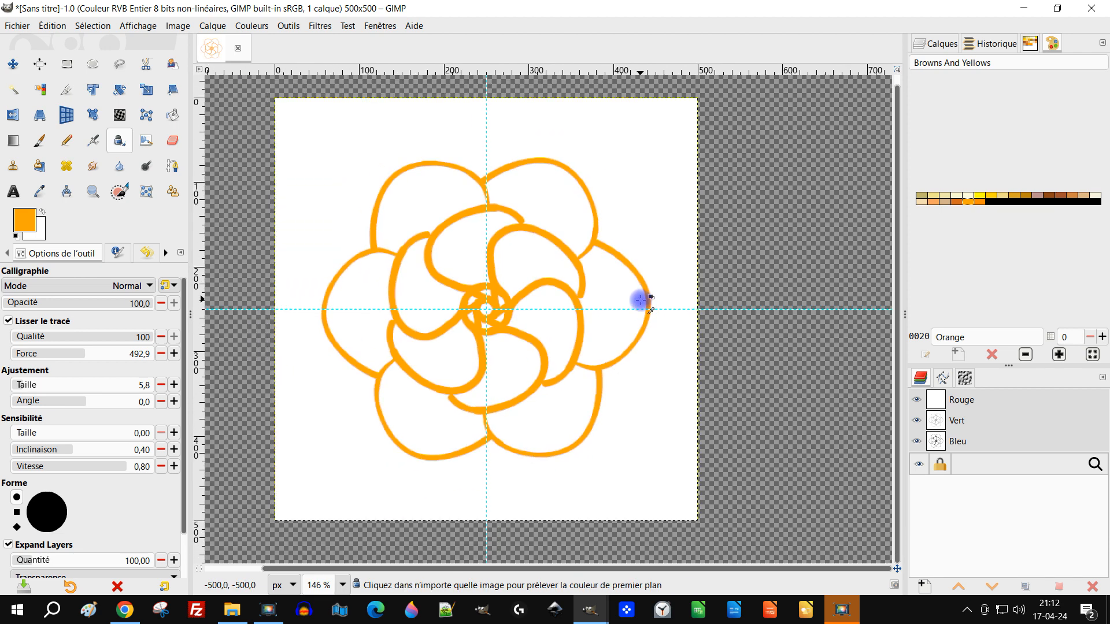
left_click_drag(643, 287, 559, 310)
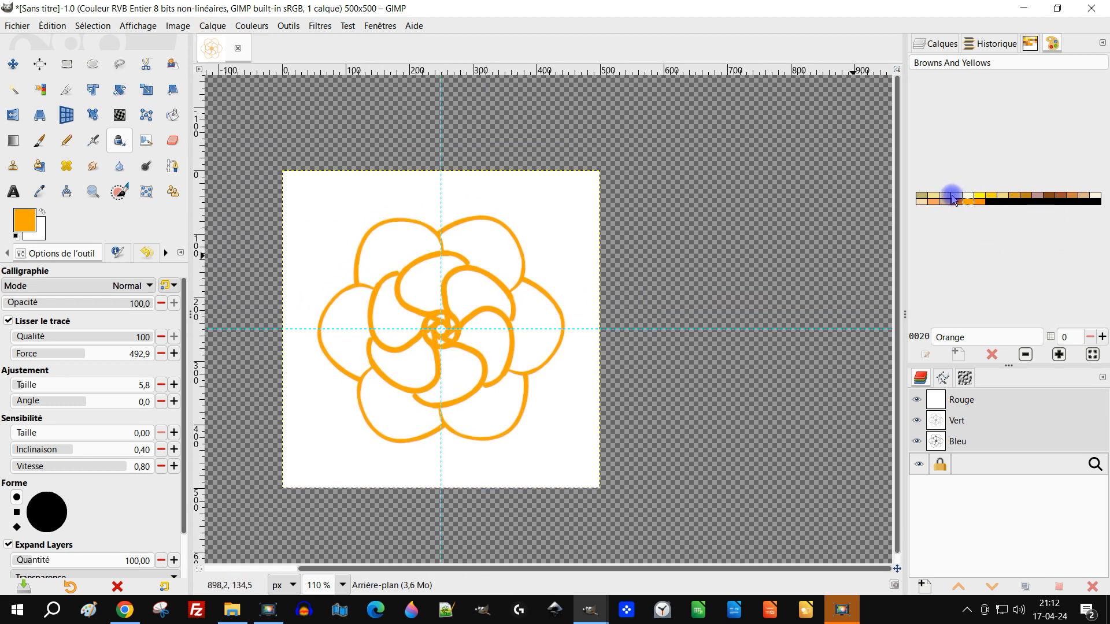
left_click(921, 197)
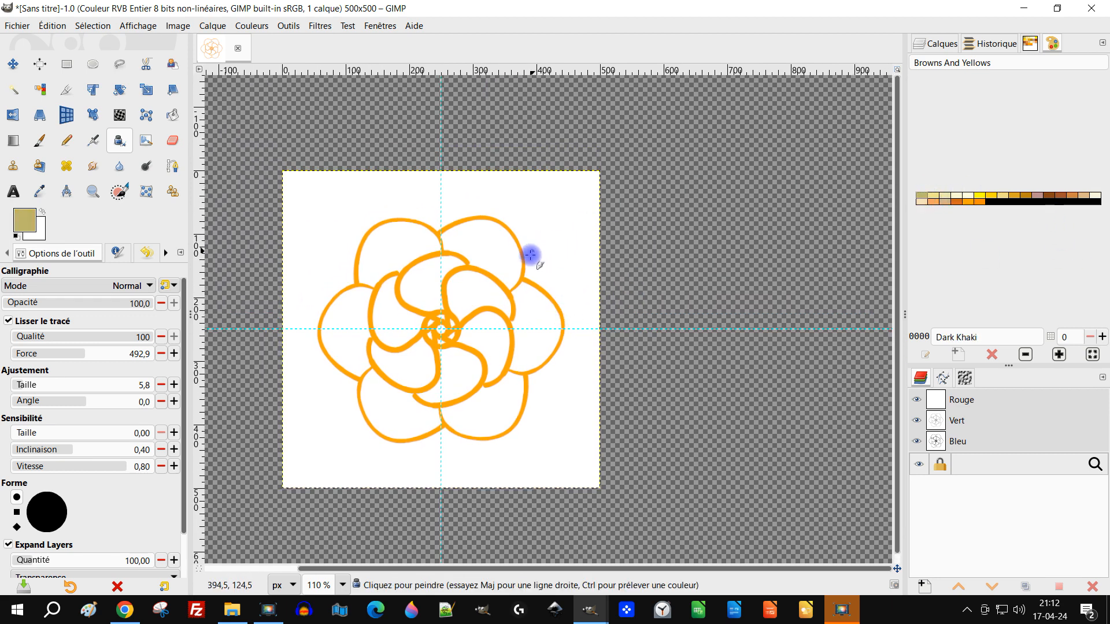
mouse_move(525, 280)
left_mouse_down()
mouse_move(575, 247)
mouse_move(588, 212)
mouse_move(582, 181)
mouse_move(546, 153)
mouse_move(478, 154)
mouse_move(434, 230)
left_mouse_up()
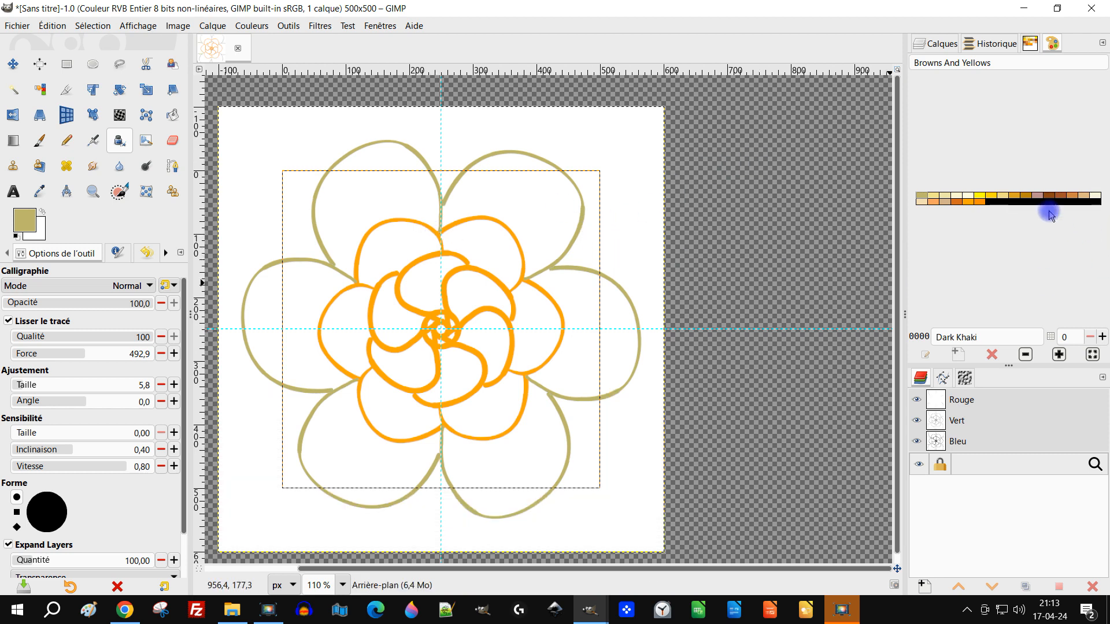
Step: Pick Sienna from the palette and paint one curved vein in each khaki petal and each outer orange petal
left_click(1065, 197)
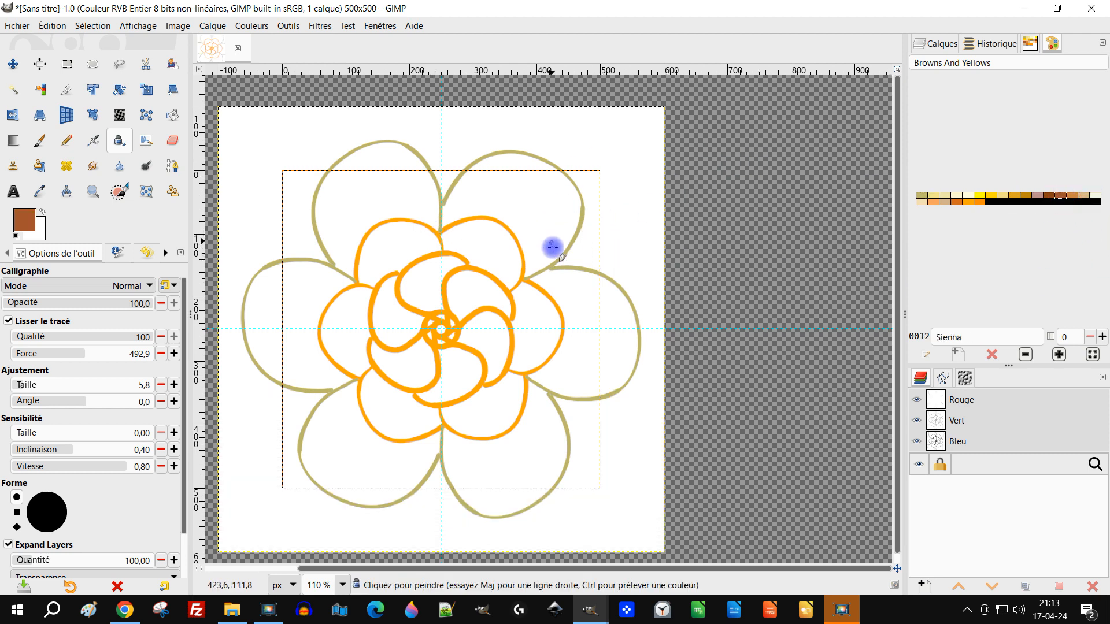
mouse_move(513, 230)
left_mouse_down()
mouse_move(547, 181)
mouse_move(541, 167)
left_mouse_up()
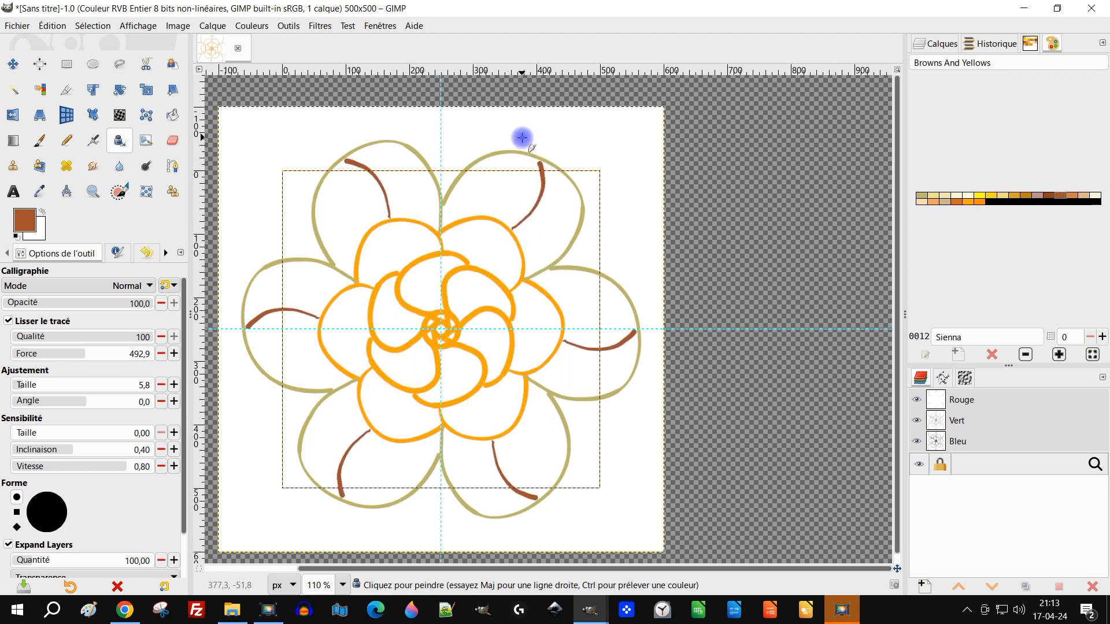
mouse_move(514, 333)
left_mouse_down()
mouse_move(540, 332)
mouse_move(560, 294)
left_mouse_up()
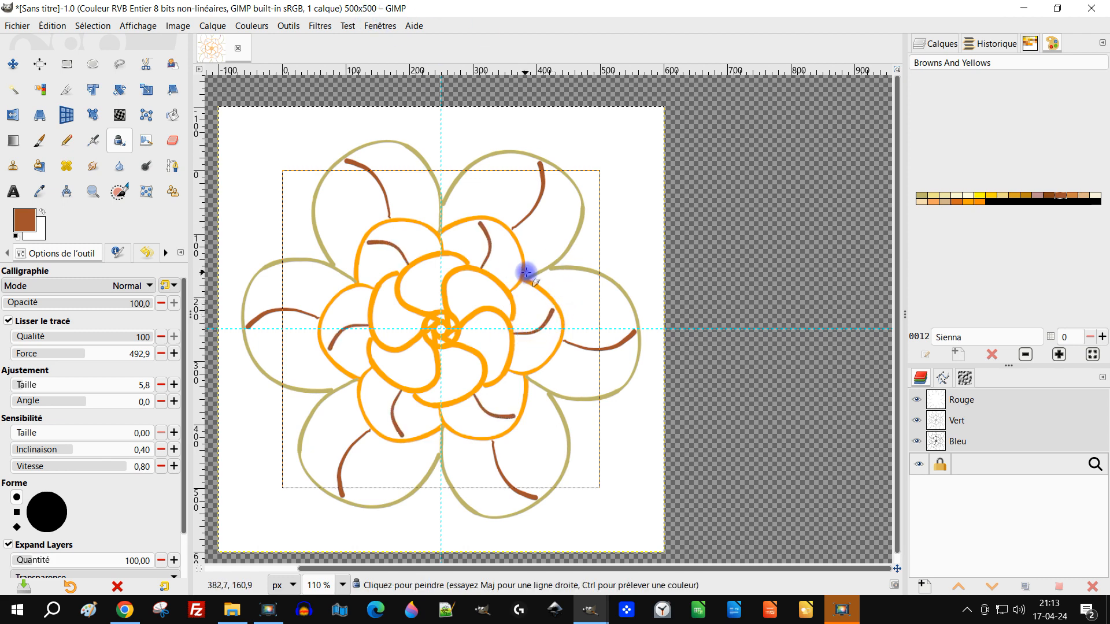
Step: Fit the canvas to the expanded layer
scroll(549, 247, "down", 3, "ctrl")
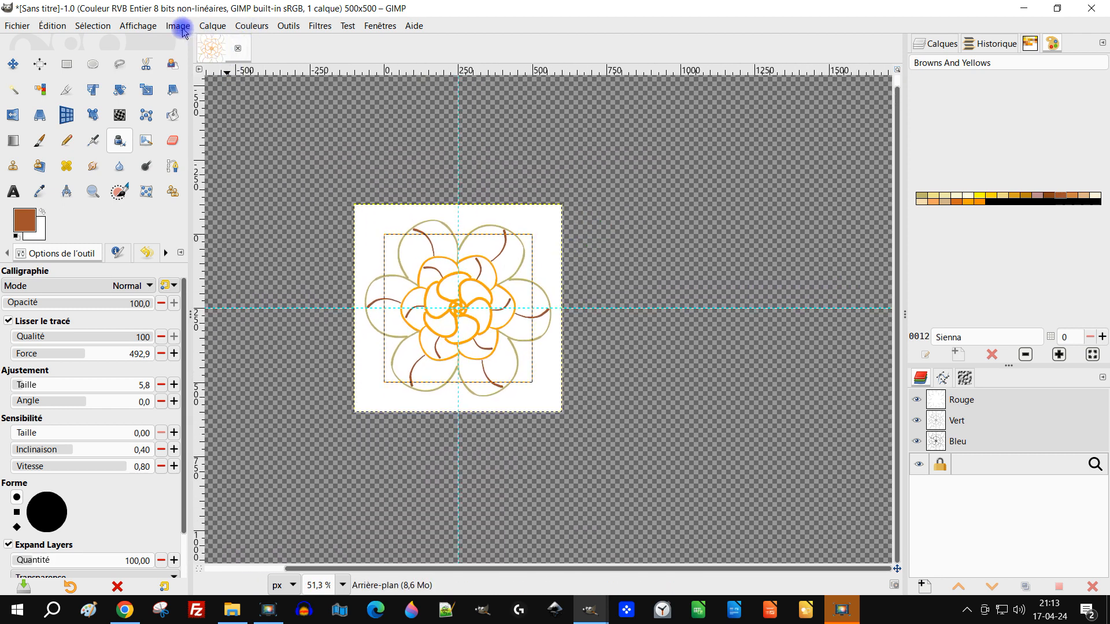
left_click(179, 26)
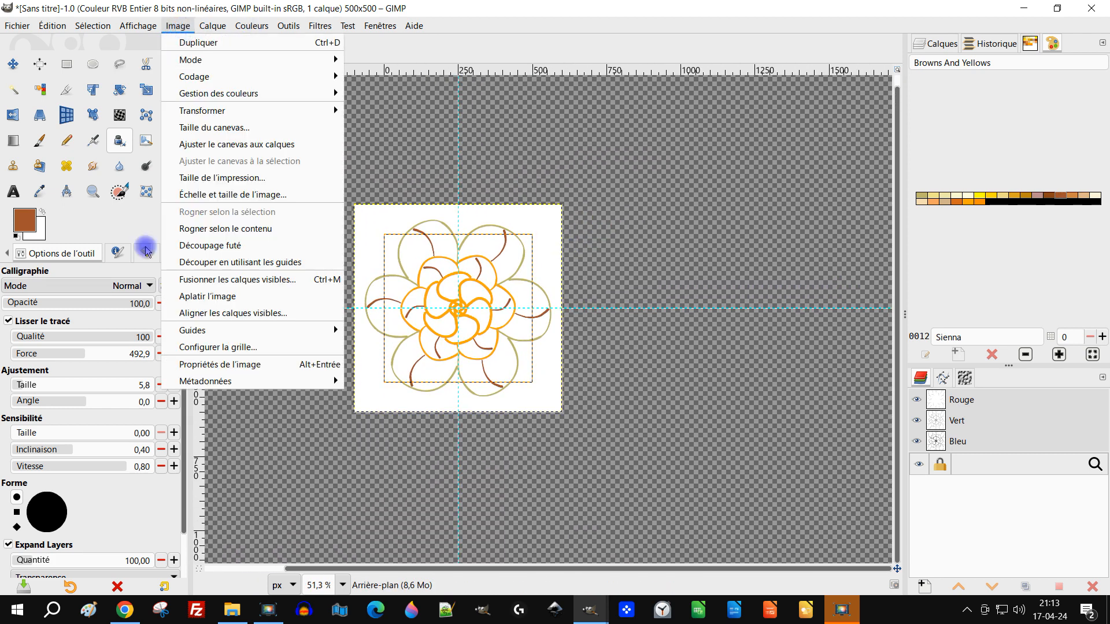
left_click(246, 145)
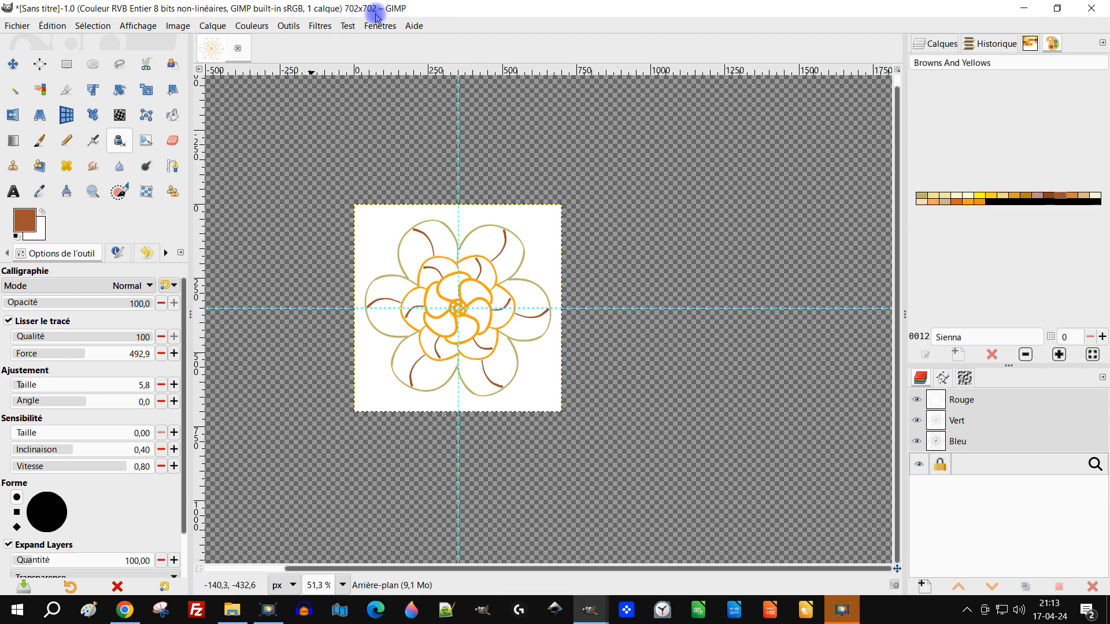
Step: Paint a second curved Sienna vein in each khaki petal
scroll(470, 236, "up", 2, "ctrl")
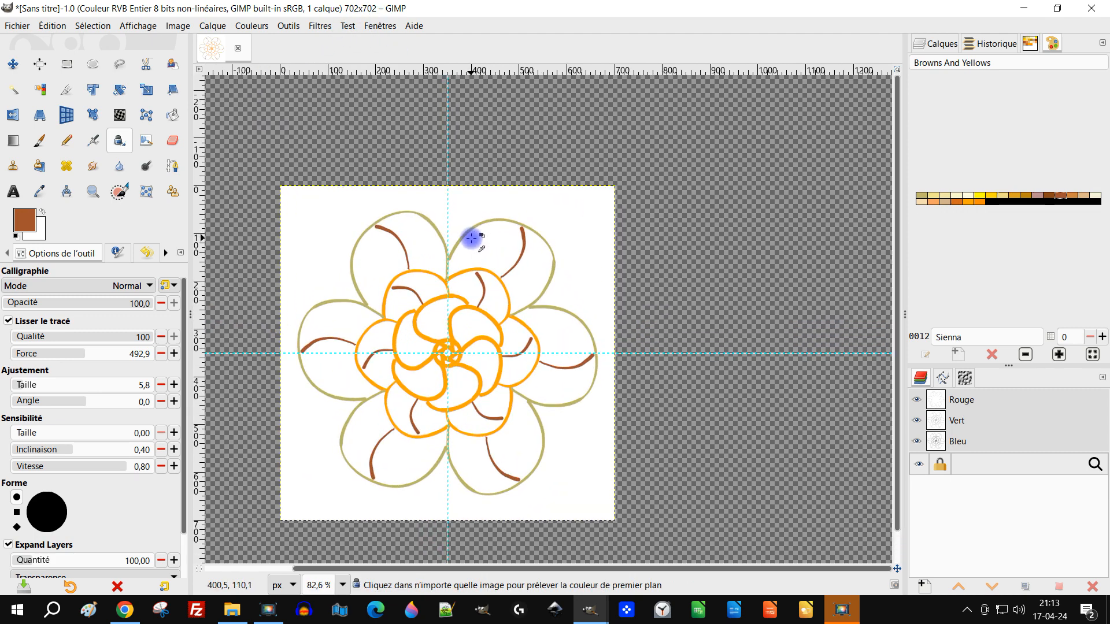
scroll(472, 237, "up", 1, "ctrl")
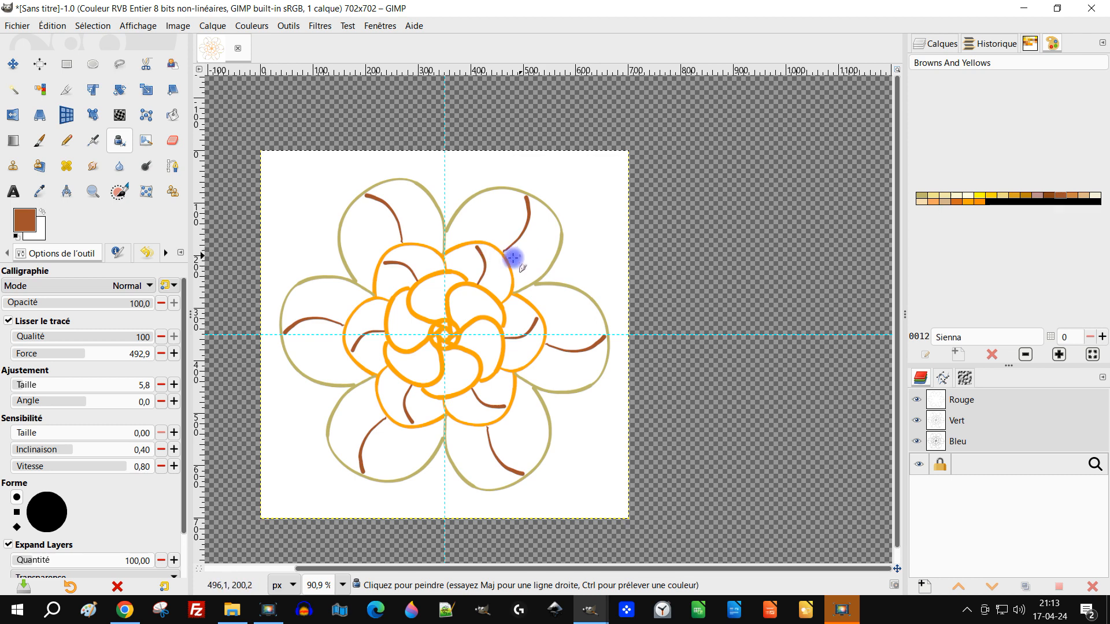
mouse_move(510, 264)
left_mouse_down()
mouse_move(538, 264)
mouse_move(569, 217)
left_mouse_up()
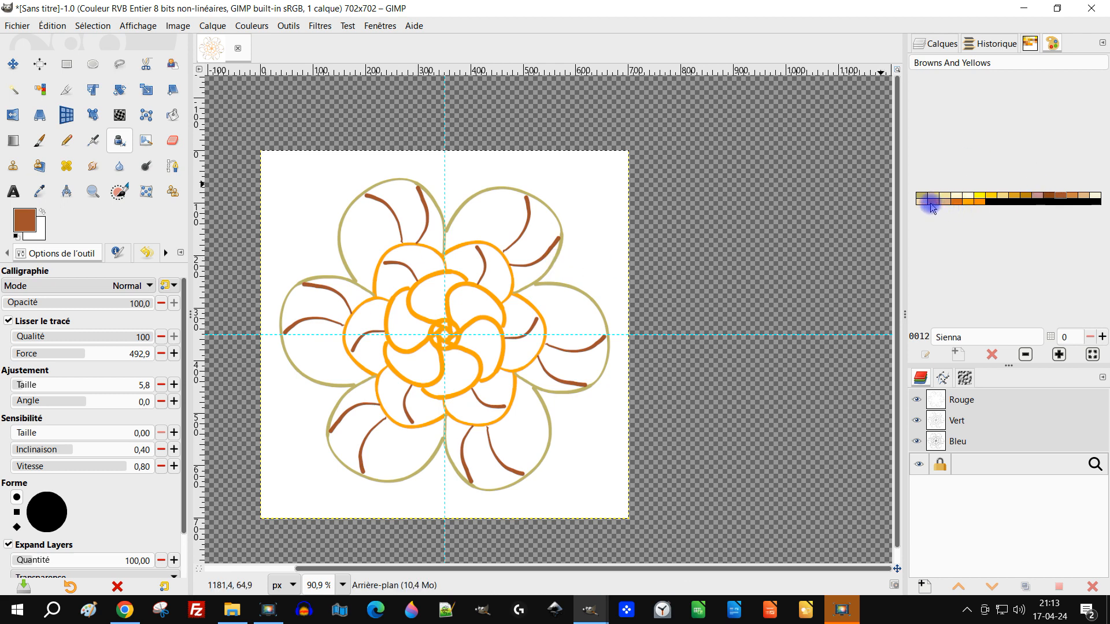
Step: Paint six large Sienna petals around the khaki ones, extending past the canvas edges, and add inner contour lines to them
left_click(980, 196)
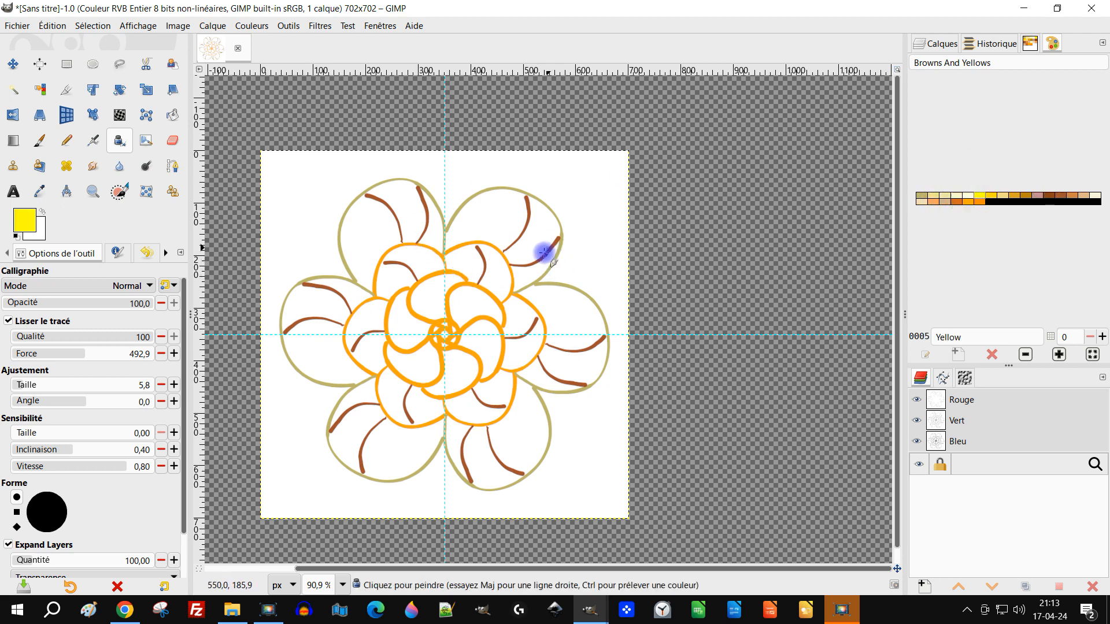
left_click(1063, 197)
mouse_move(558, 254)
left_mouse_down()
mouse_move(601, 256)
mouse_move(642, 225)
mouse_move(649, 196)
mouse_move(626, 149)
mouse_move(529, 127)
mouse_move(422, 181)
left_mouse_up()
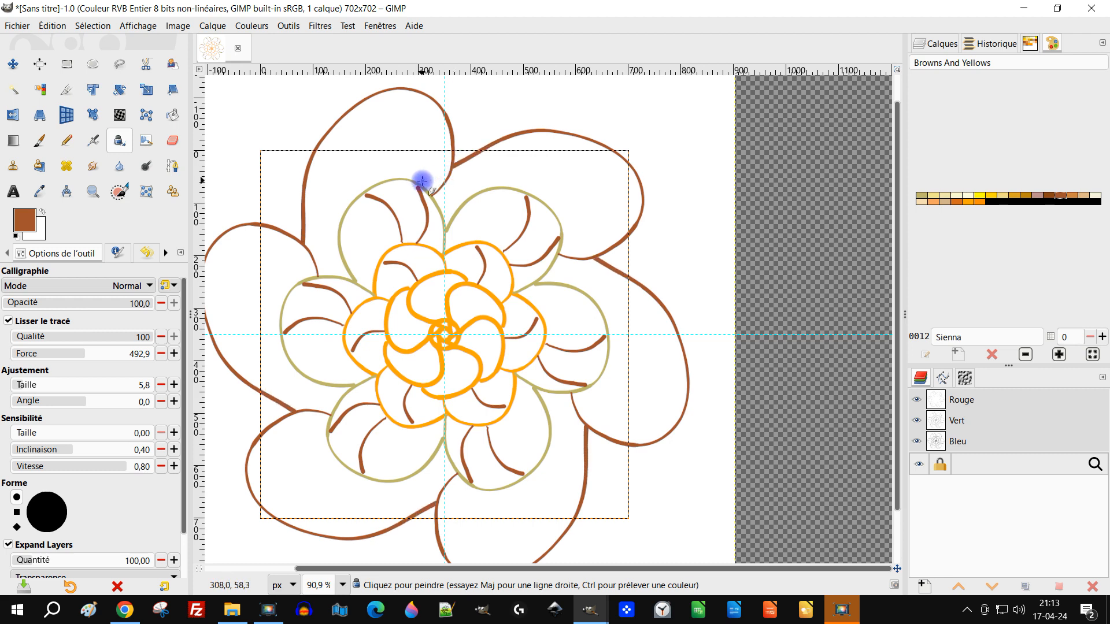
mouse_move(446, 182)
left_mouse_down()
mouse_move(528, 173)
mouse_move(560, 188)
mouse_move(604, 237)
mouse_move(616, 283)
mouse_move(686, 380)
mouse_move(615, 439)
mouse_move(669, 446)
mouse_move(674, 338)
left_mouse_up()
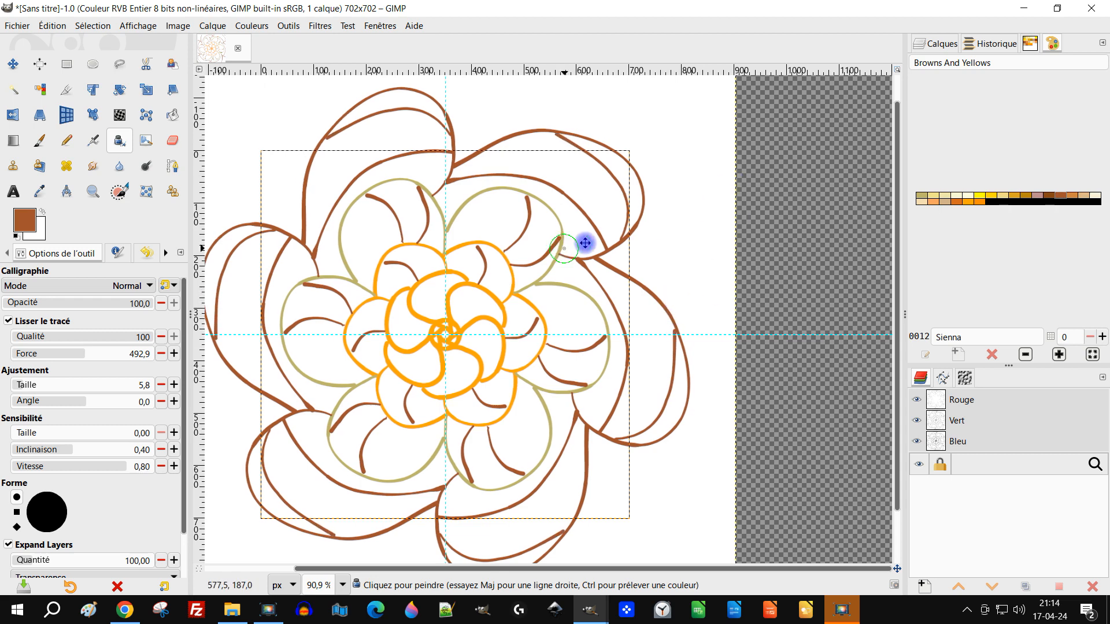
Step: Fit the canvas to the layer again so it covers the large Sienna petals
left_click_drag(564, 250, 654, 253)
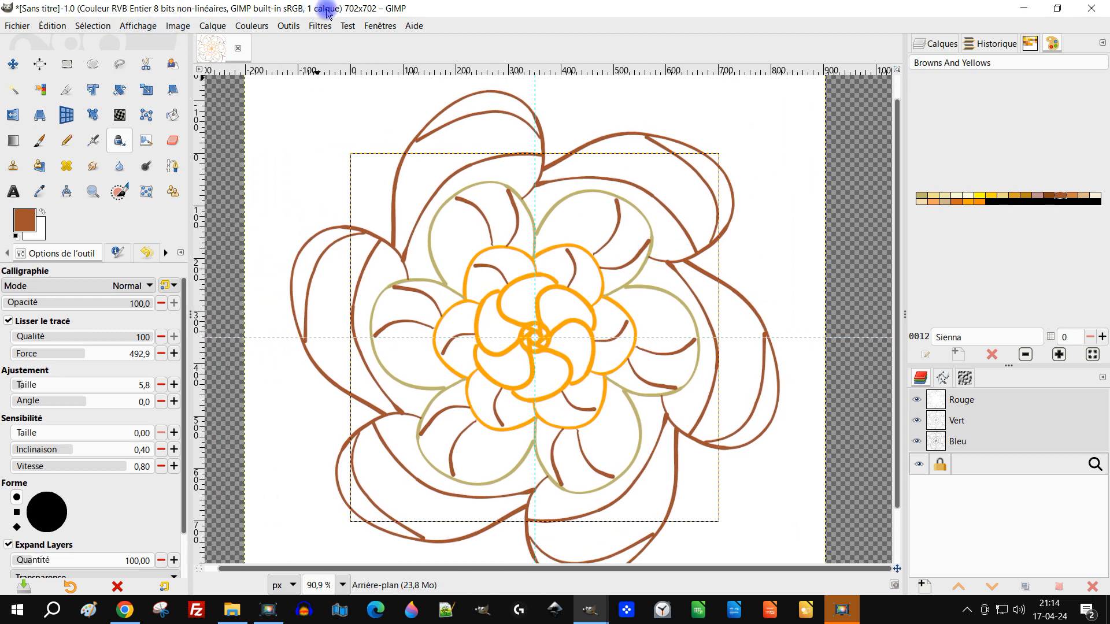
left_click(173, 26)
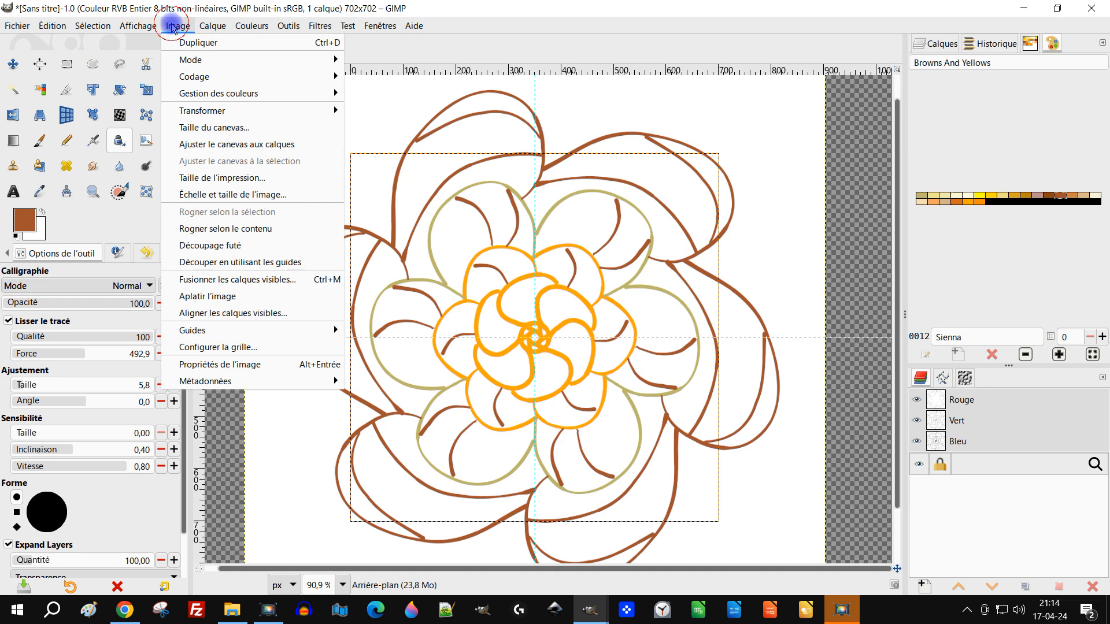
left_click(258, 145)
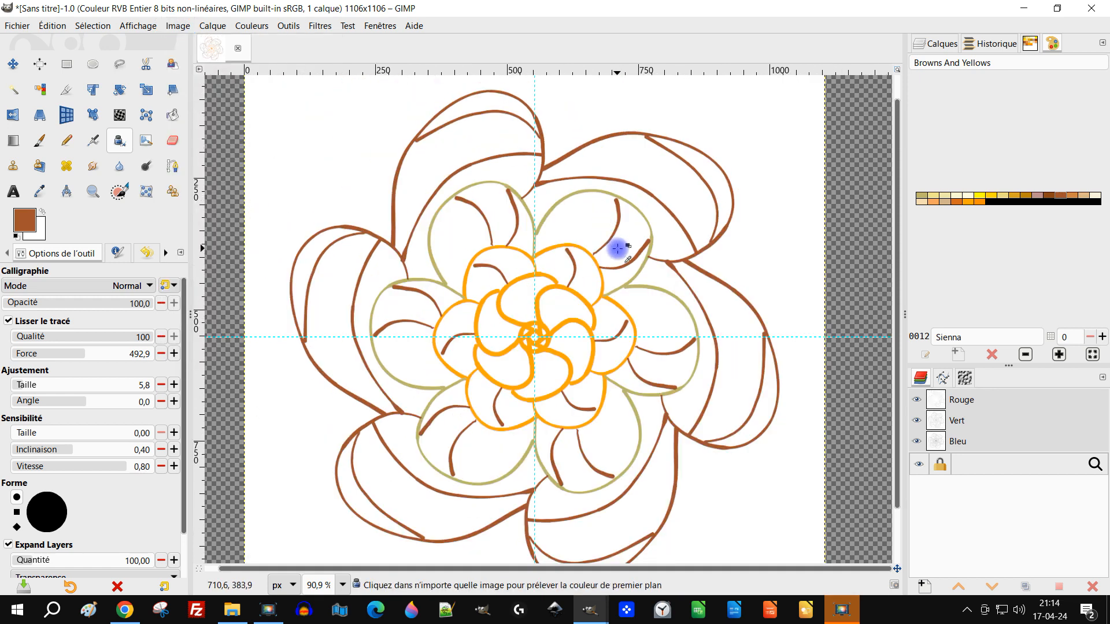
Step: Pick Yellow from the palette and paint two crossing curved lines in each large Sienna petal
scroll(617, 248, "down", 5)
scroll(644, 296, "up", 1)
left_click_drag(574, 228, 563, 283)
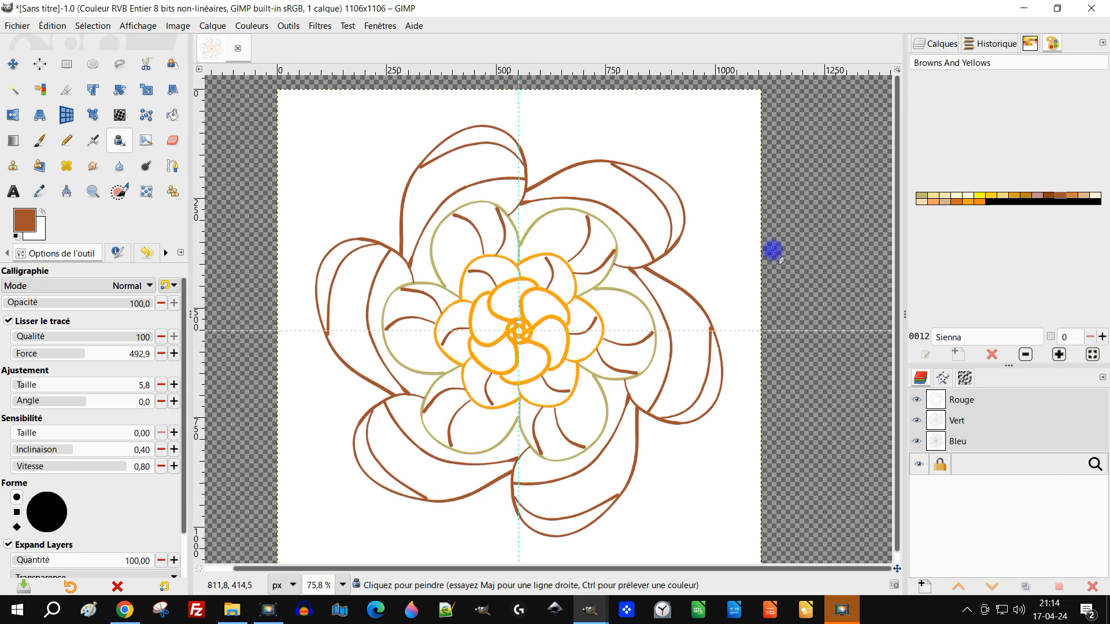
left_click(980, 196)
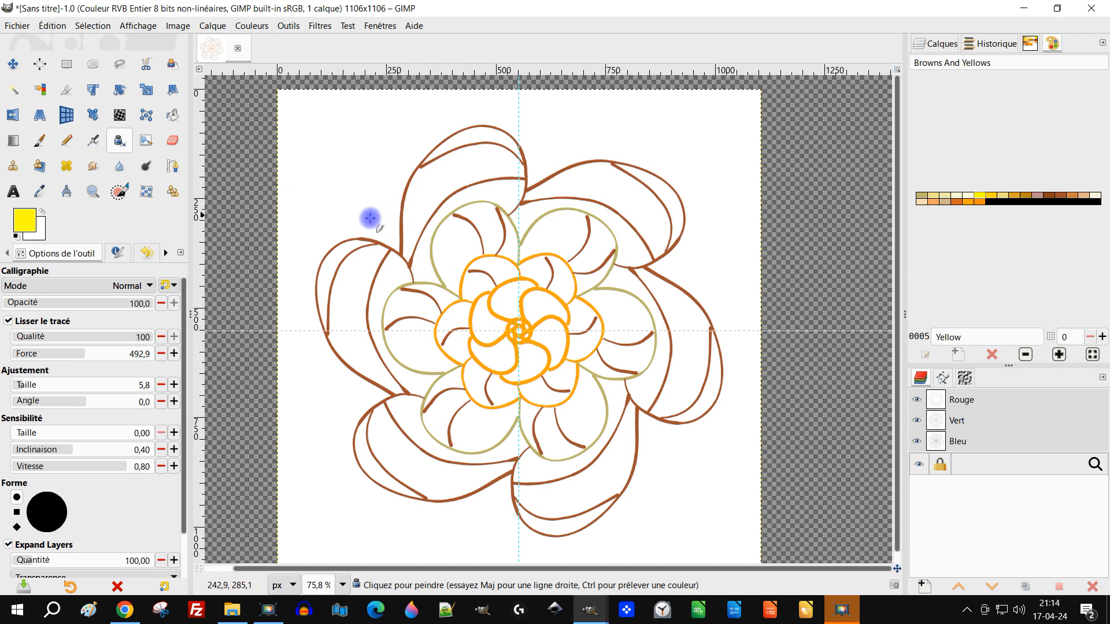
mouse_move(334, 283)
left_mouse_down()
mouse_move(354, 300)
mouse_move(358, 373)
left_mouse_up()
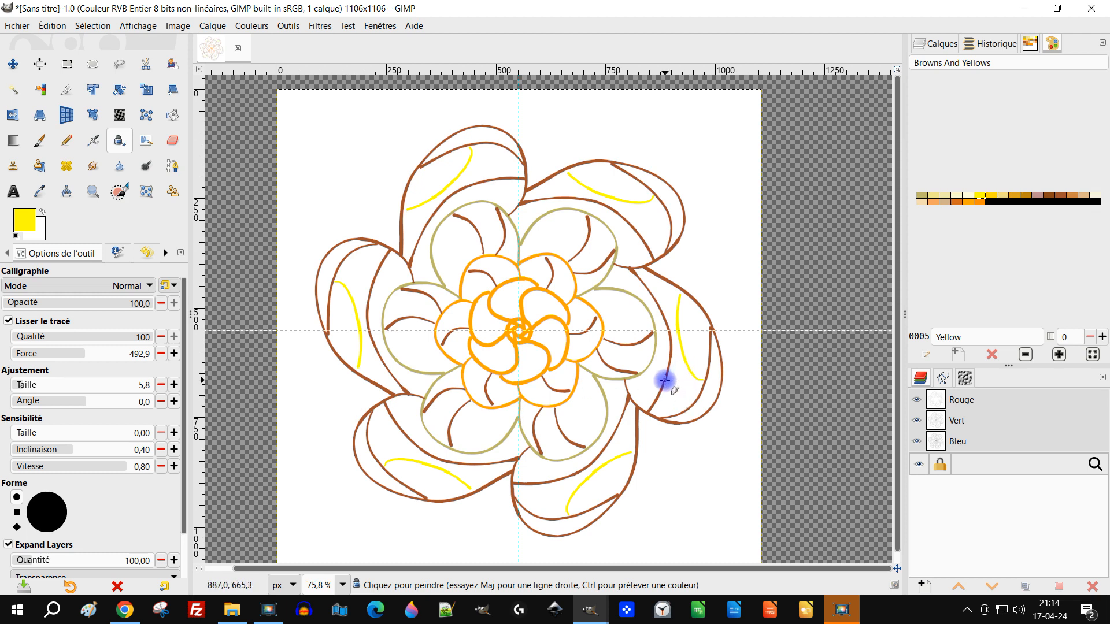
left_click_drag(669, 381, 698, 353)
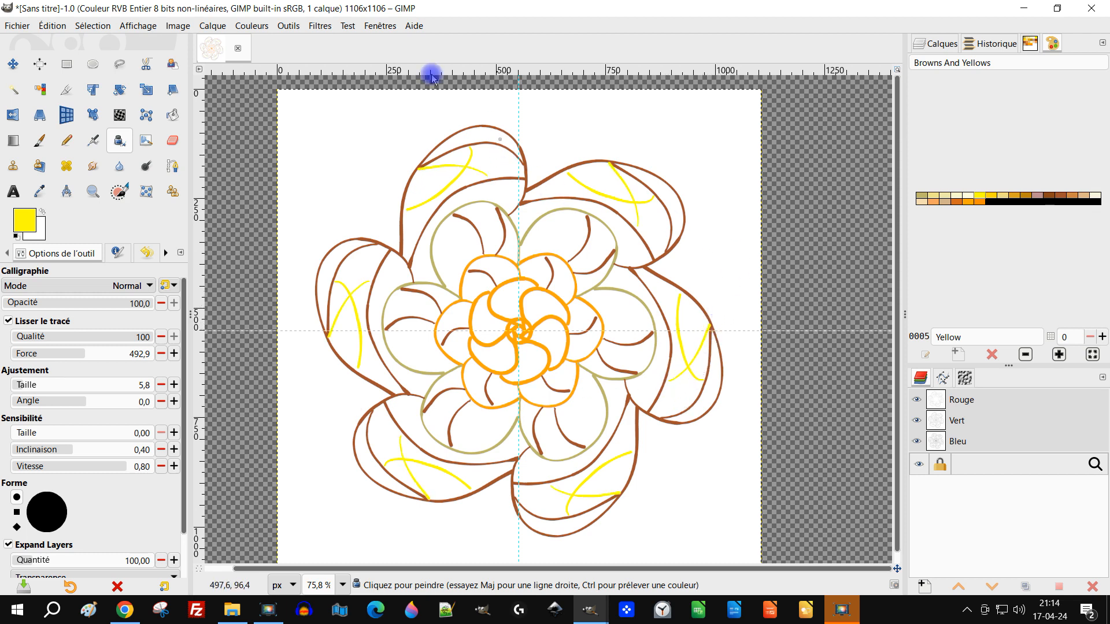
Step: Pick Orange from the Browns And Yellows palette as the foreground colour for the flower
scroll(730, 283, "down", 1)
scroll(730, 284, "down", 1)
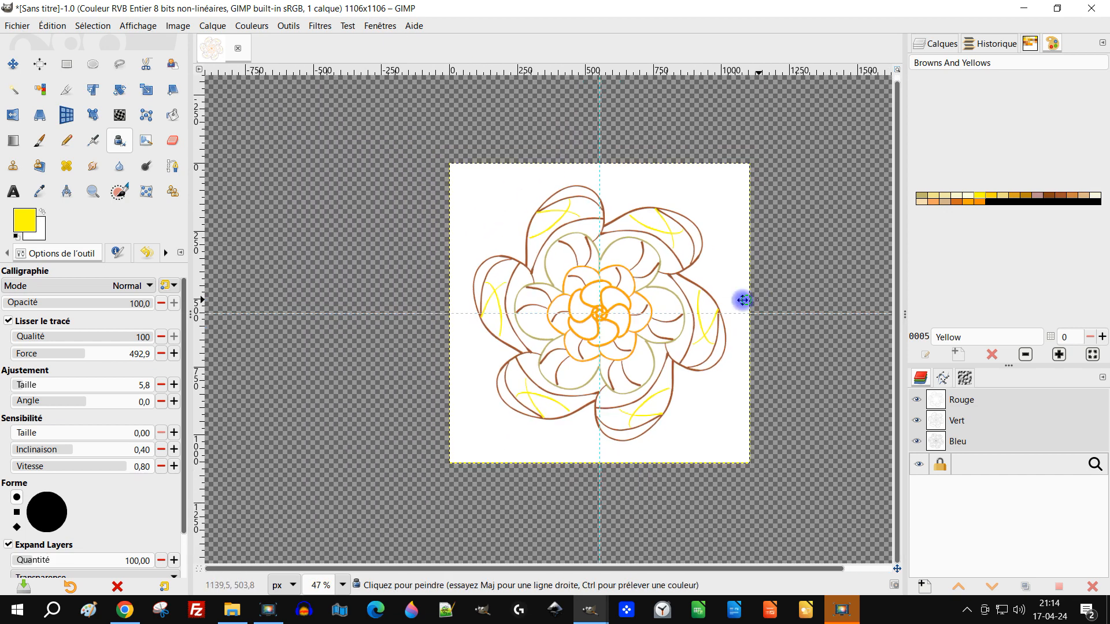
left_click_drag(746, 299, 566, 316)
scroll(532, 302, "up", 1)
left_click_drag(382, 308, 497, 298)
scroll(558, 292, "up", 2)
left_click_drag(647, 316, 613, 316)
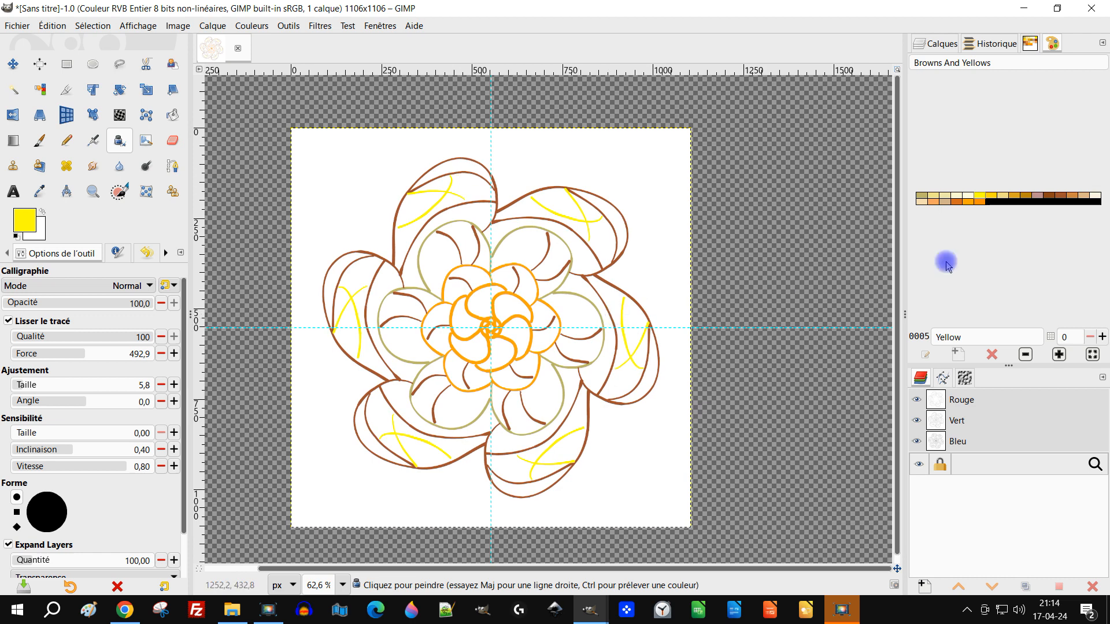
left_click(965, 202)
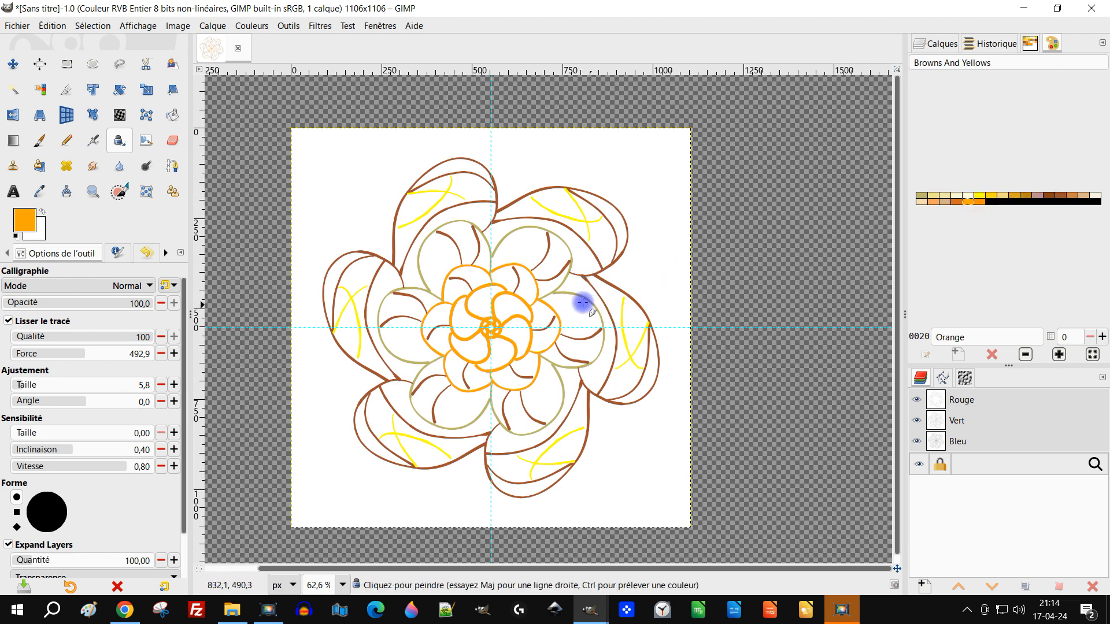